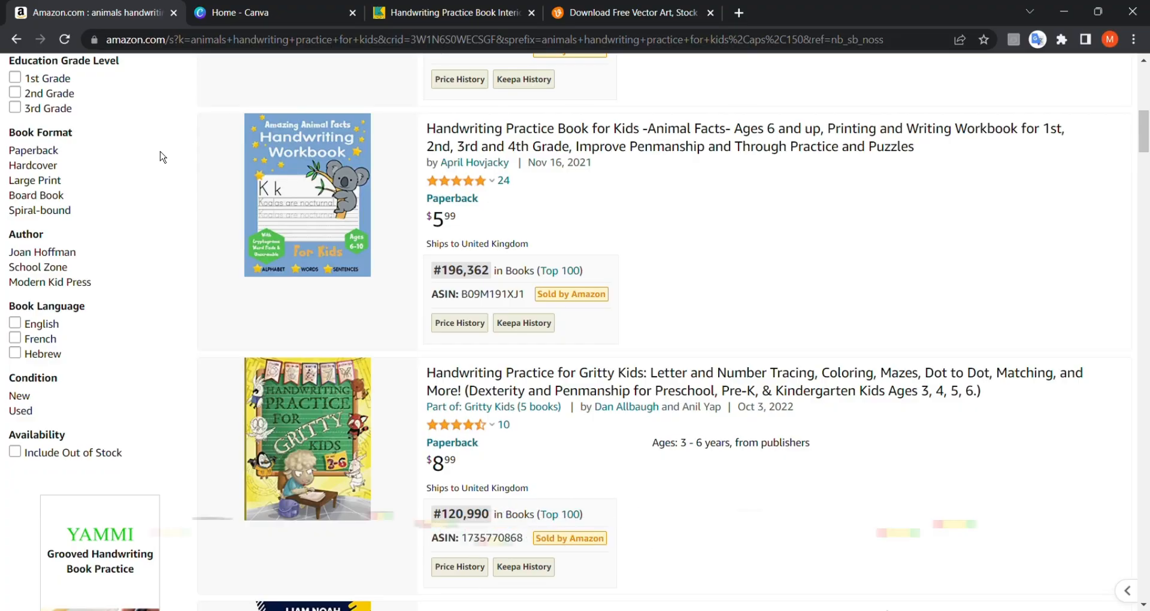
scroll(161, 157, "down", 1)
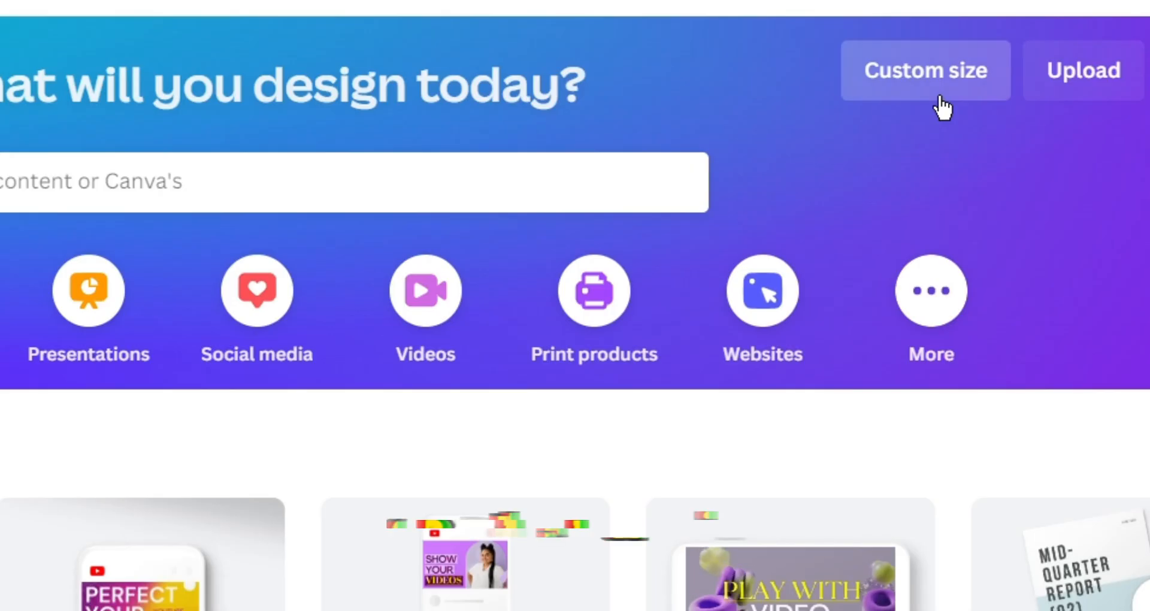
Step: Create a new custom-size Canva design measuring 8.5 × 11 in
left_click(1149, 117)
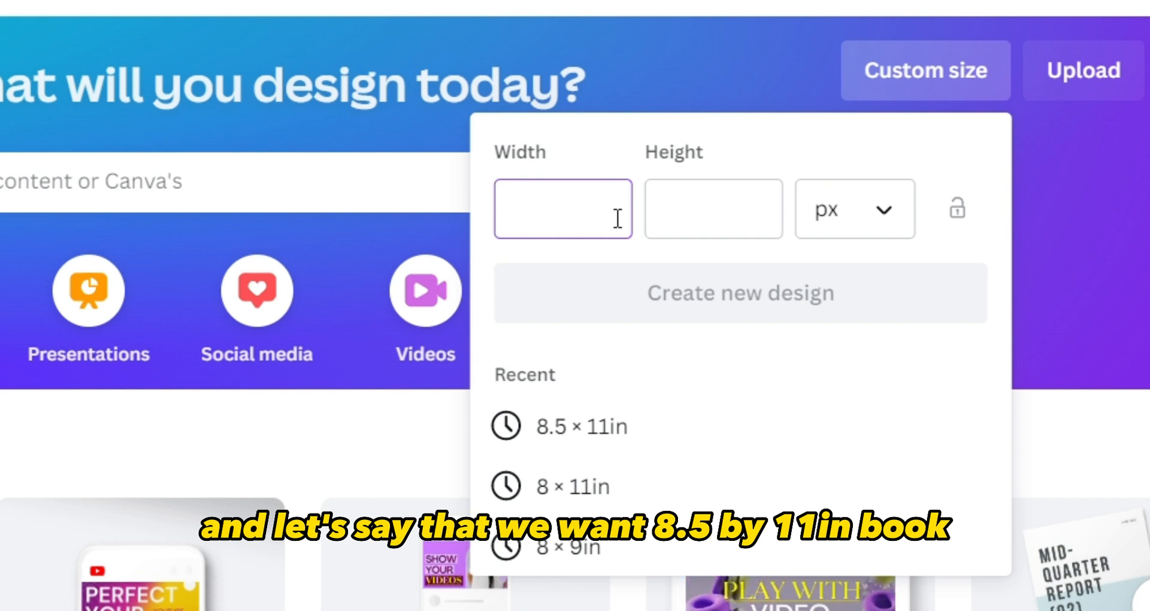
left_click(869, 241)
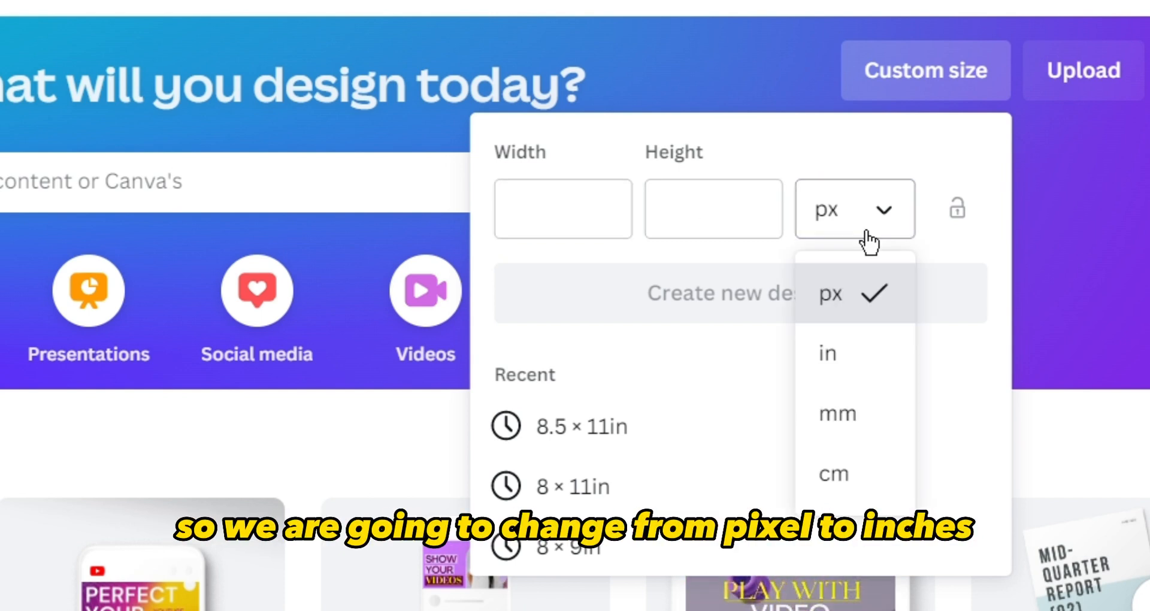
left_click(839, 378)
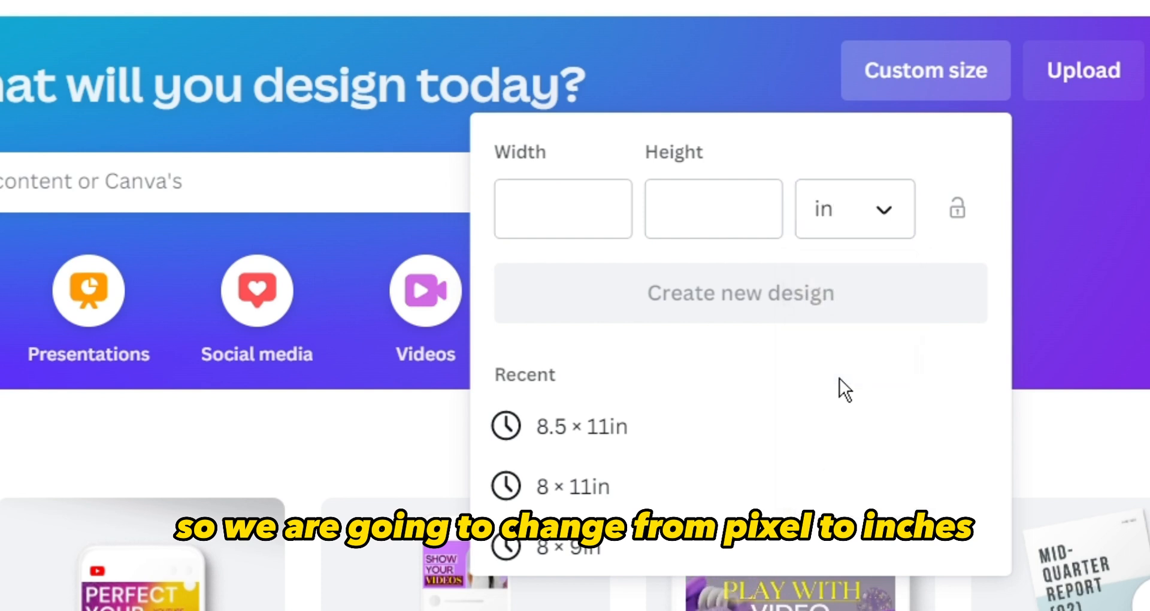
left_click(595, 227)
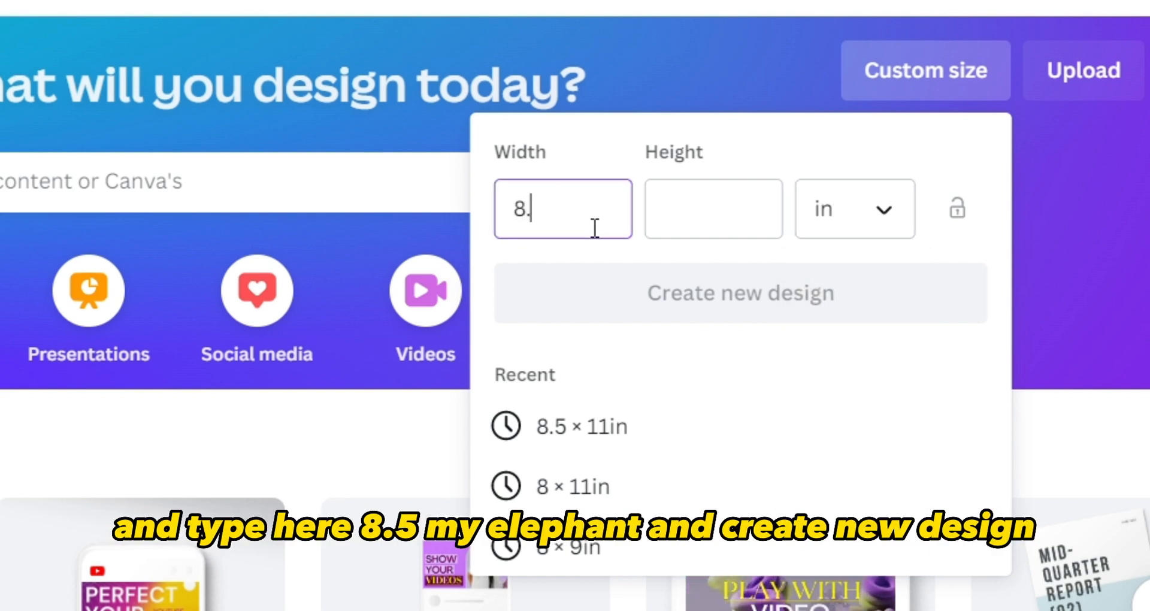
left_click(689, 226)
type("1")
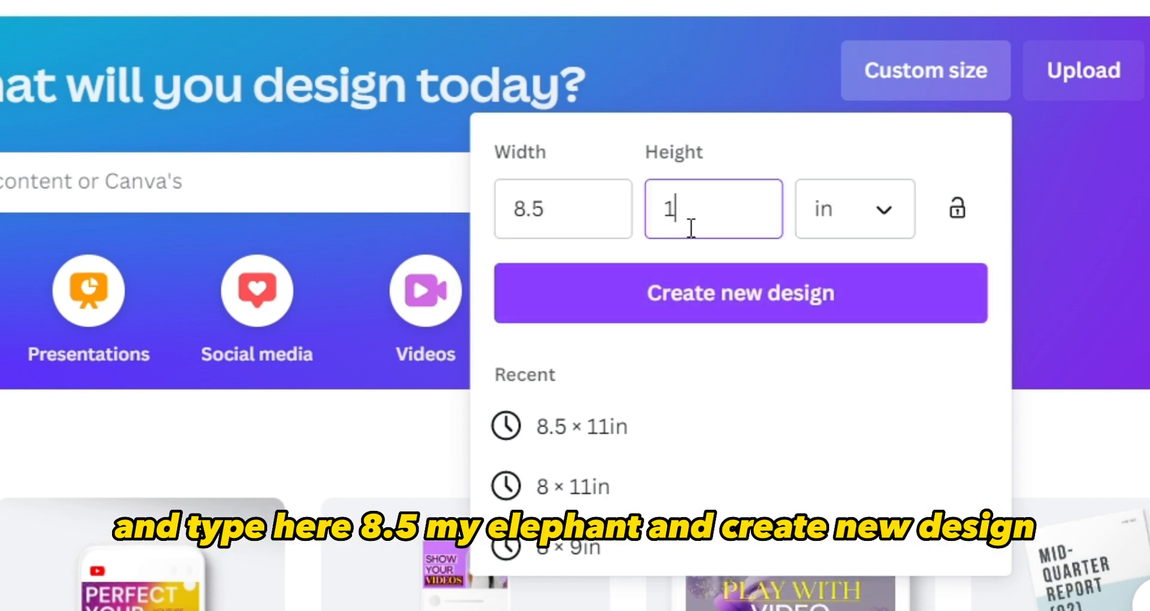
type("1")
left_click(696, 308)
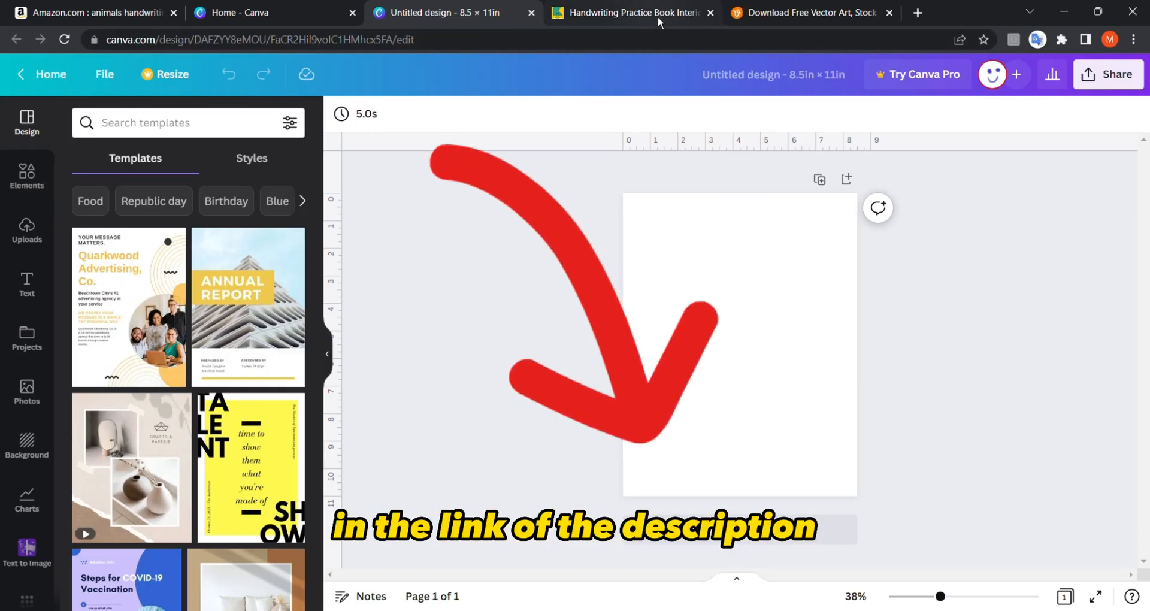
Step: Switch to the Gumroad page of the Handwriting Practice Book Interior, look over its lined-page preview and go to the price field
left_click(658, 17)
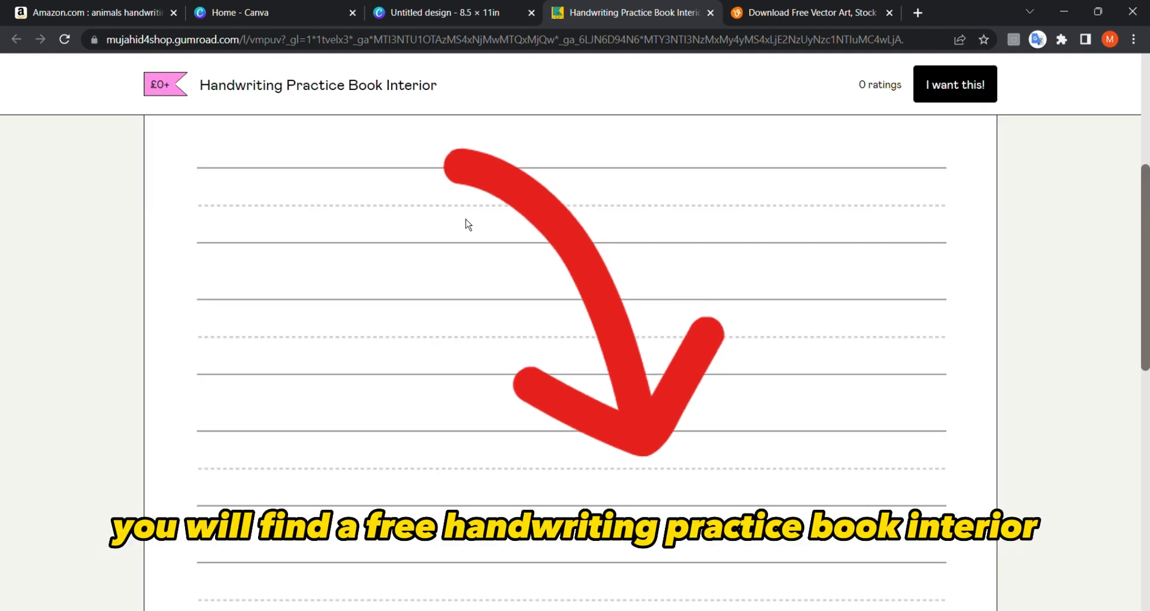
scroll(460, 209, "up", 5)
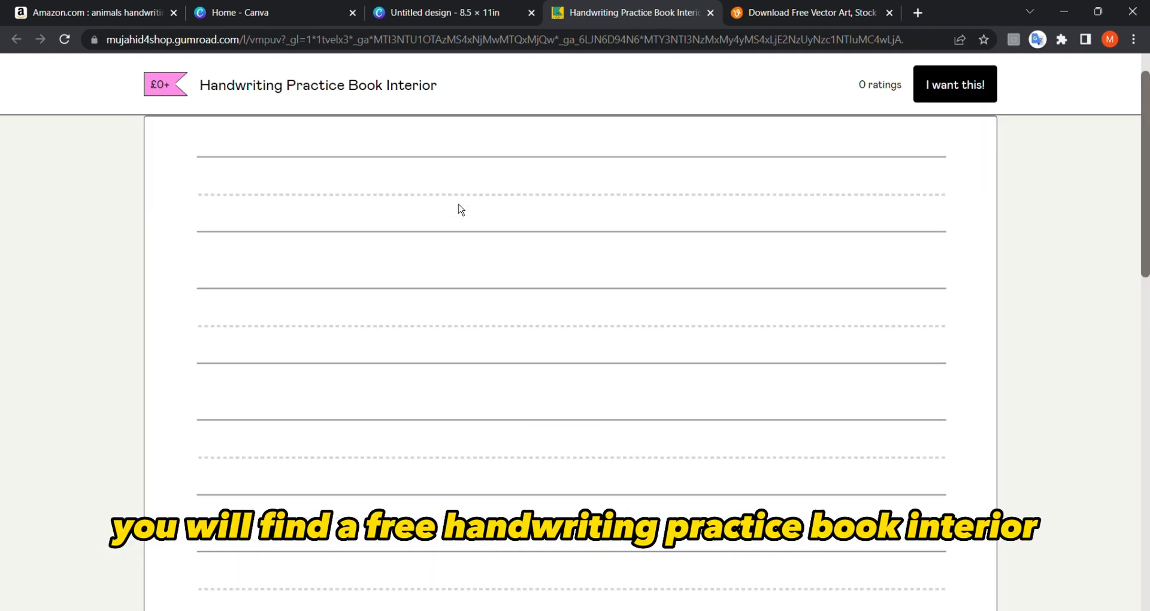
scroll(461, 208, "down", 1)
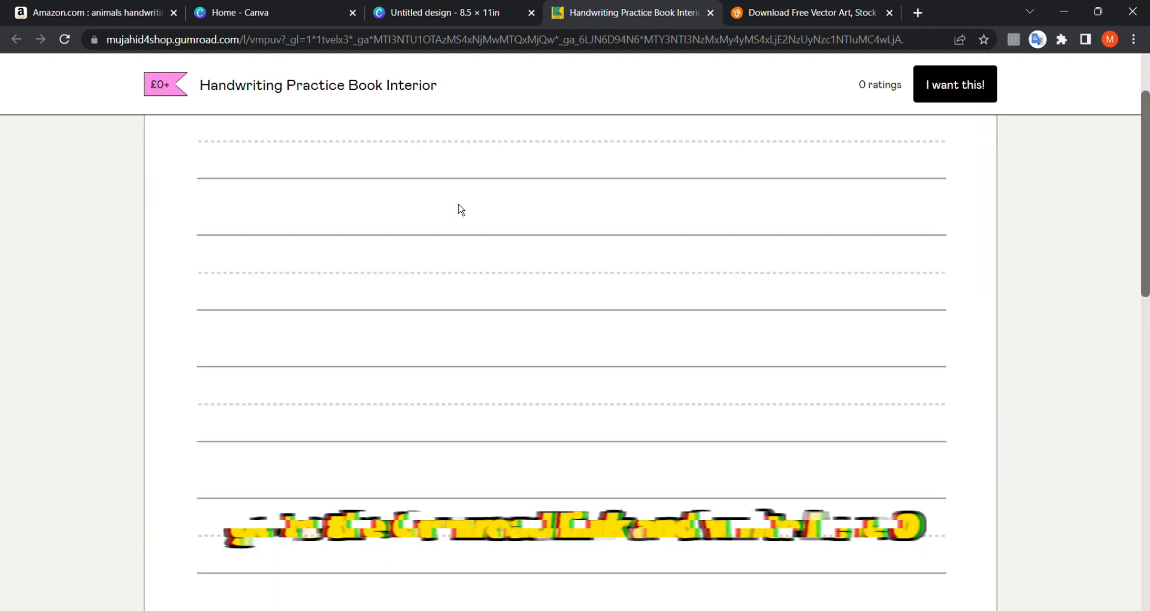
scroll(461, 208, "down", 3)
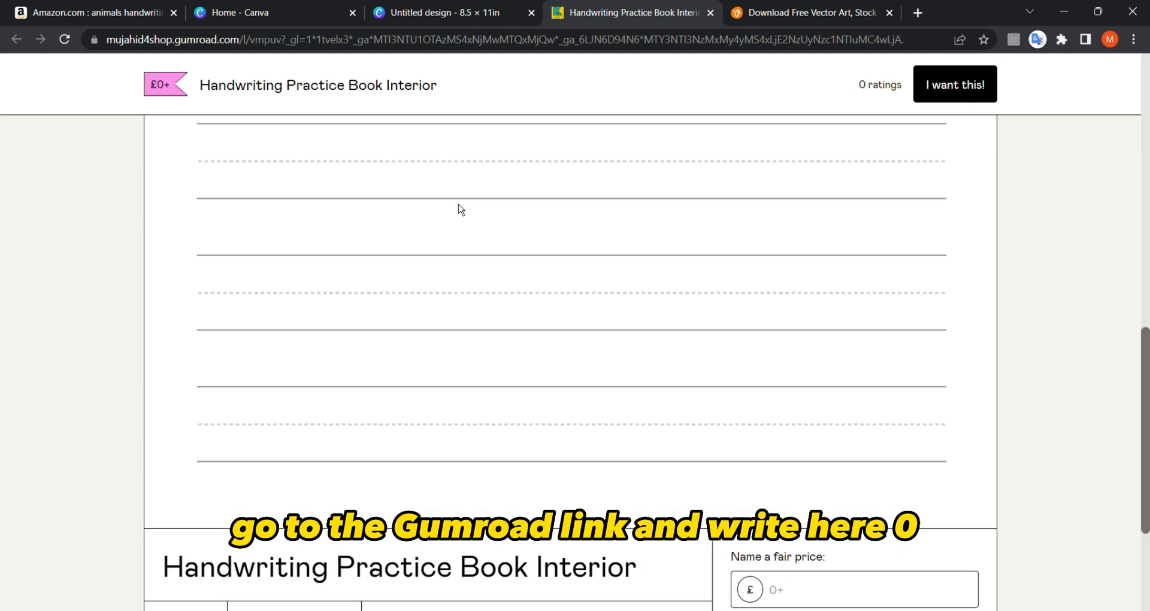
left_click(799, 450)
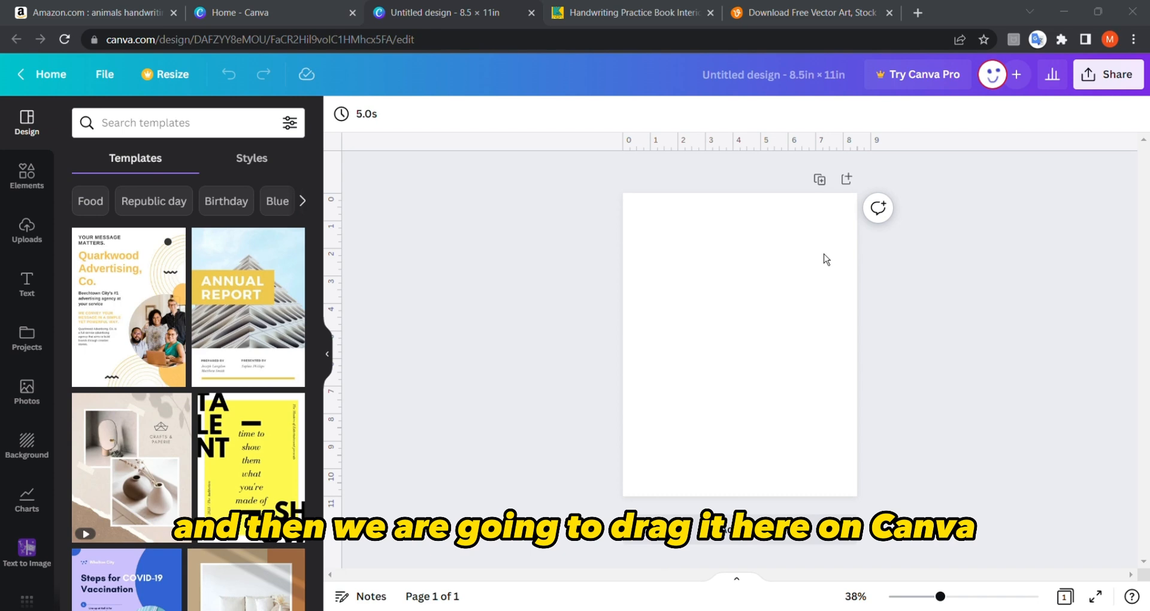
Step: Upload the handwriting practice image to the Canva design and place it so its lines fill the blank page
left_click_drag(486, 312, 114, 299)
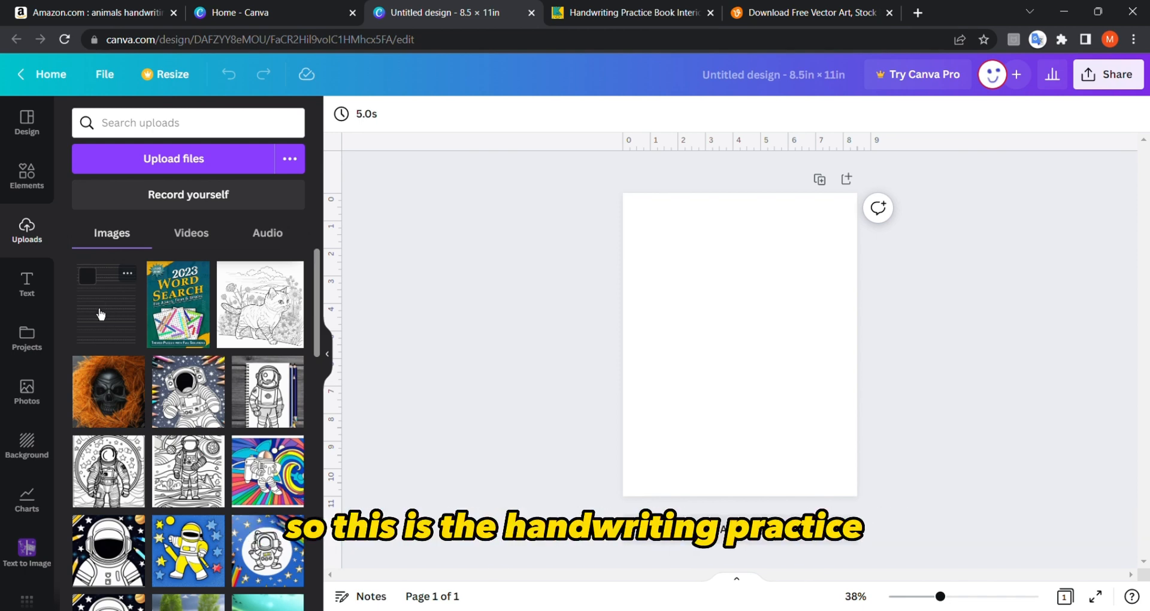
left_click_drag(275, 337, 463, 331)
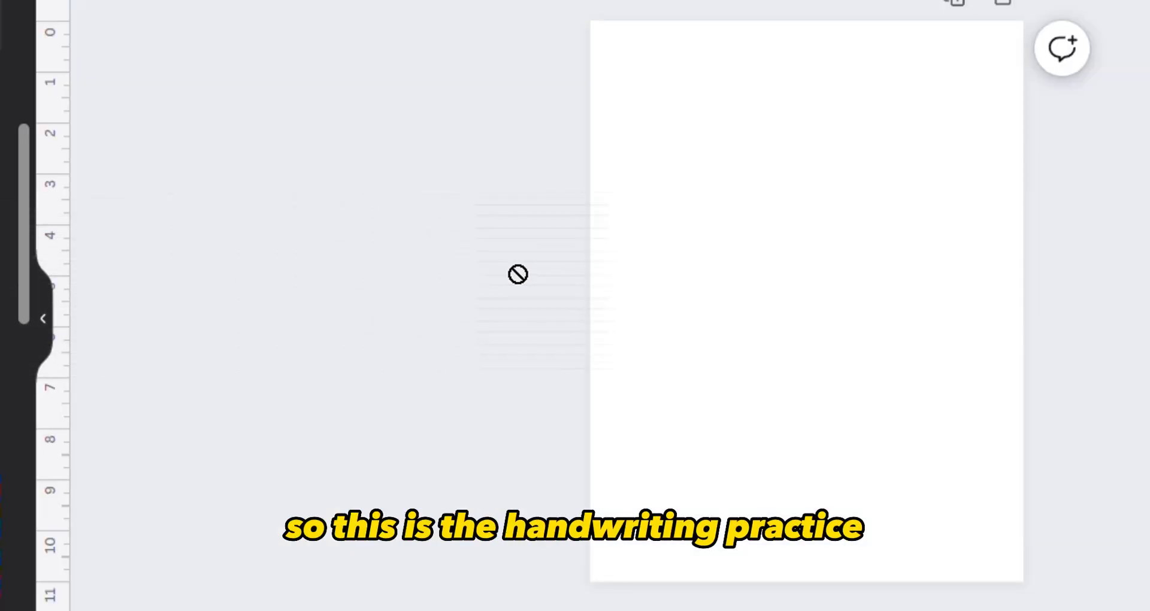
left_click_drag(518, 274, 624, 142)
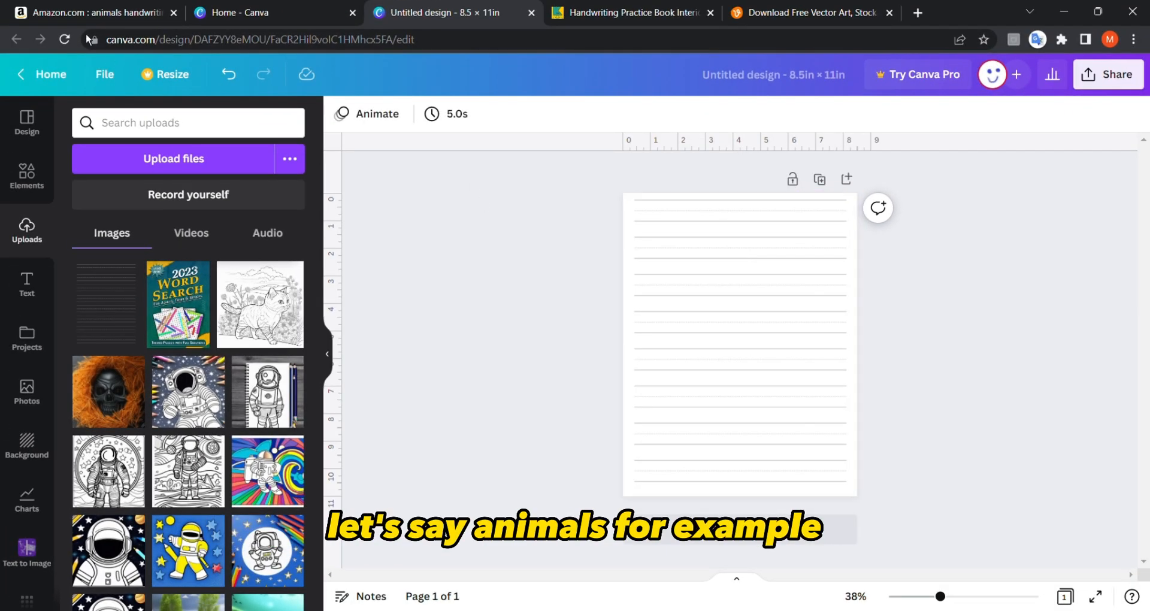
left_click(75, 12)
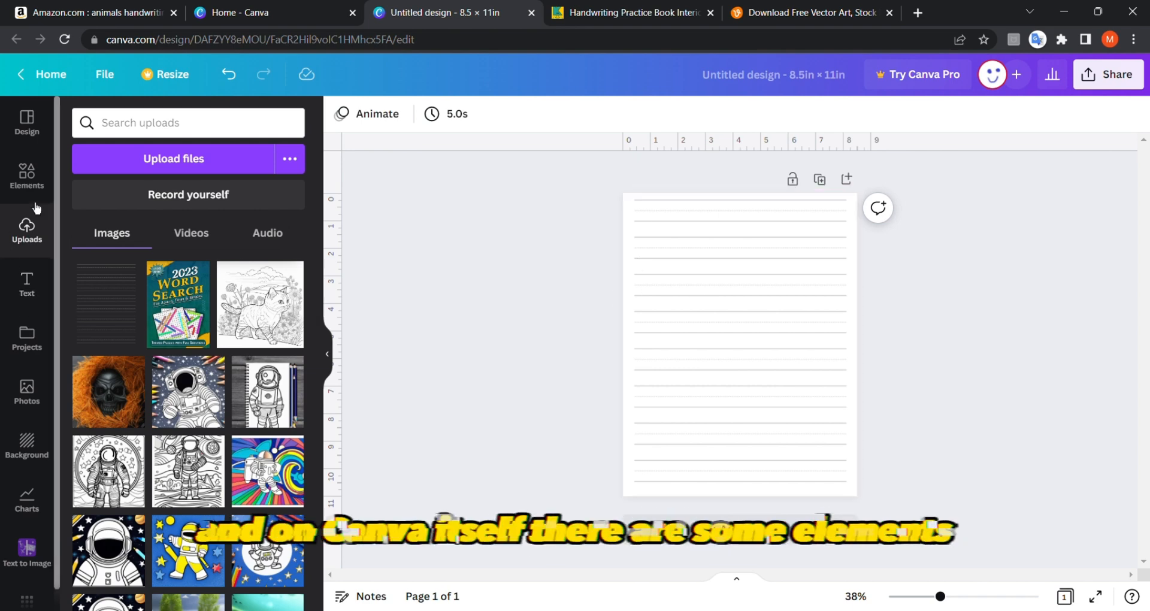
Step: Search the Canva elements for "animal" and show all matching graphics
left_click(27, 175)
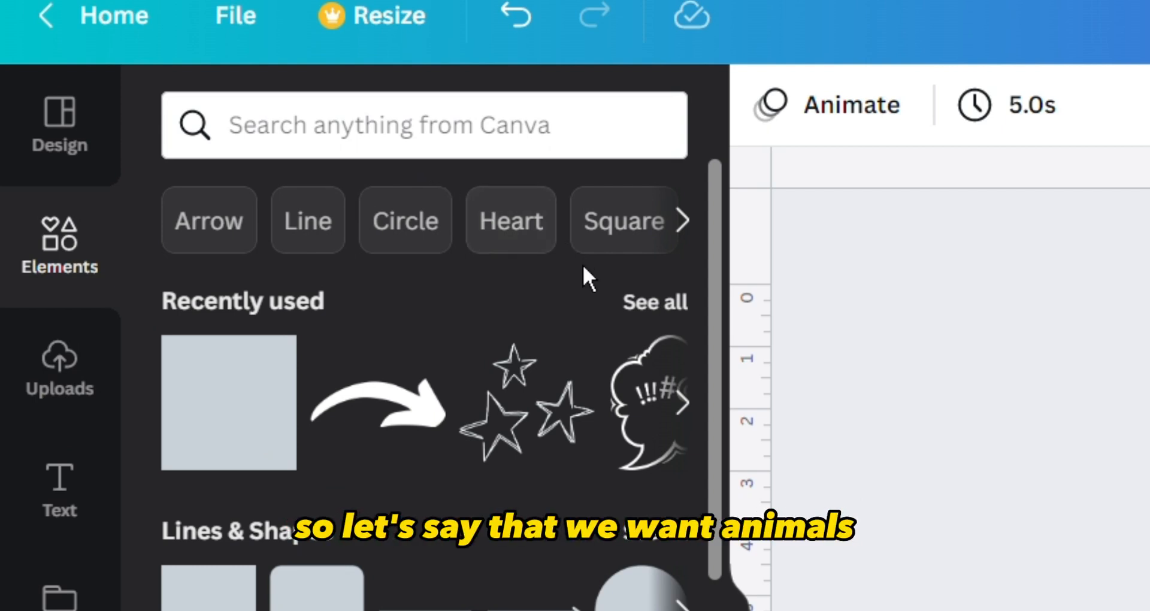
left_click(178, 135)
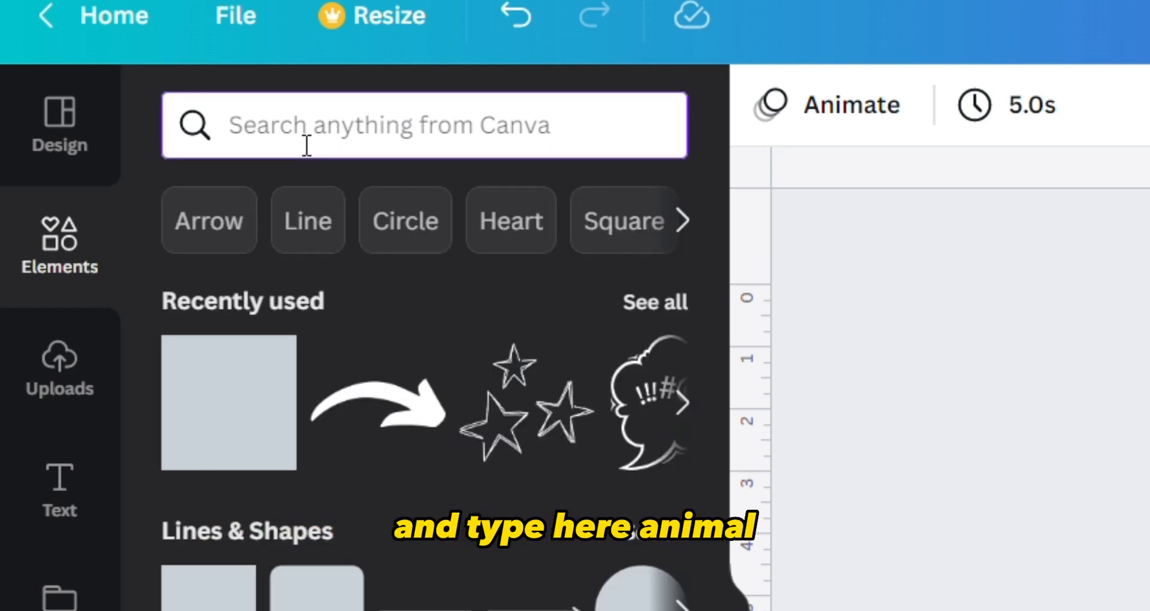
type("animal")
key("Return")
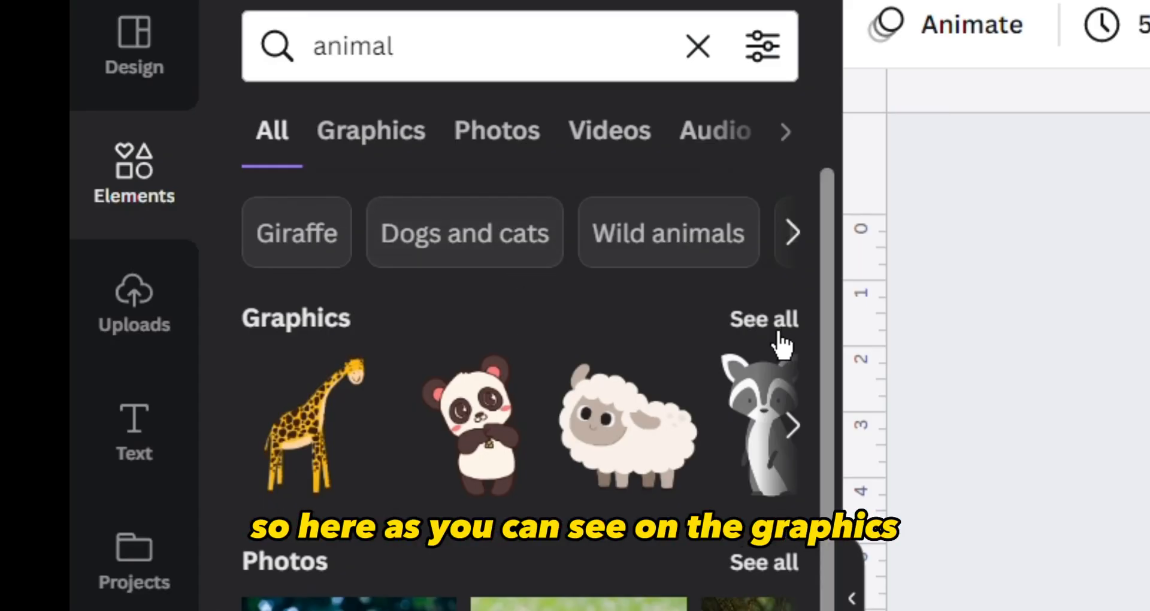
left_click(779, 336)
Step: Add the grey side-view elephant graphic to the lined page and shrink it to fit in the lower-right corner
scroll(287, 599, "down", 5)
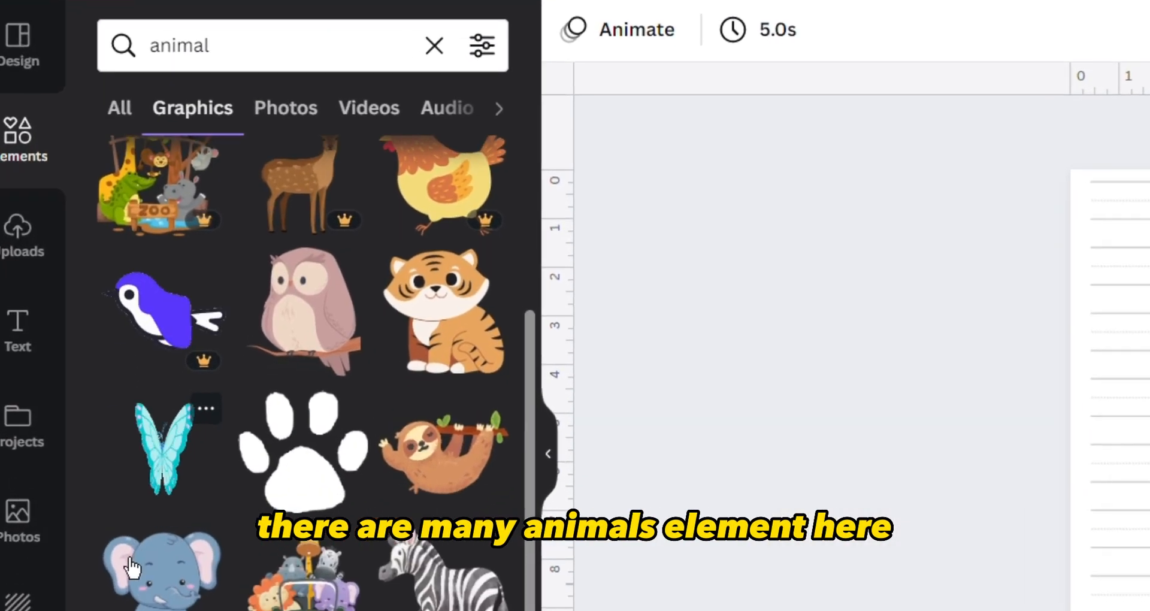
scroll(132, 566, "down", 2)
scroll(132, 566, "up", 1)
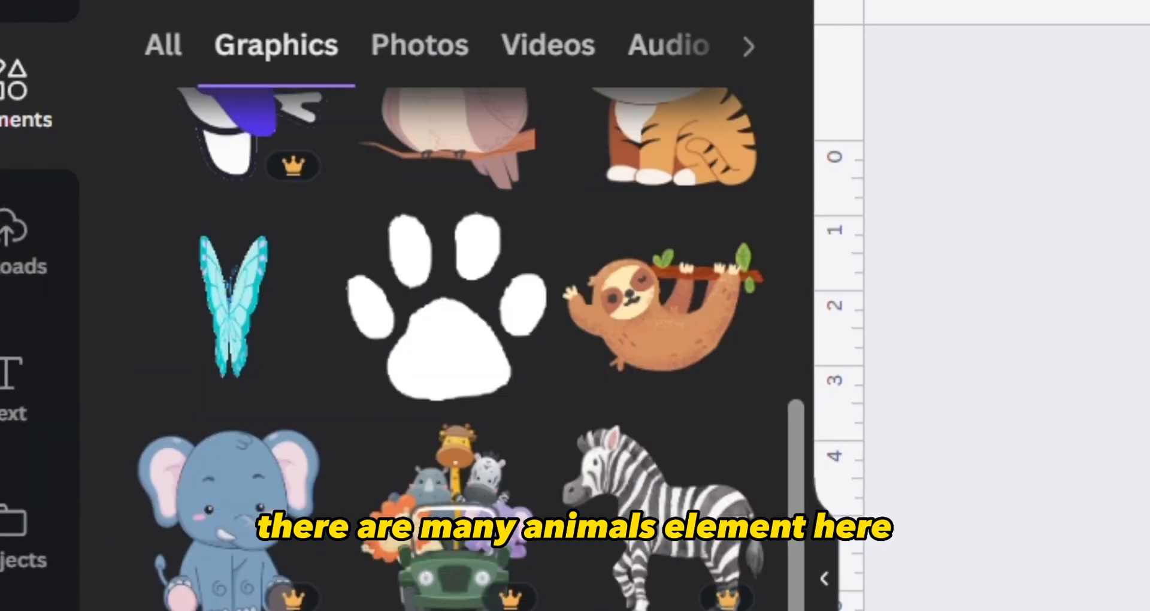
scroll(171, 431, "up", 2)
scroll(171, 432, "down", 2)
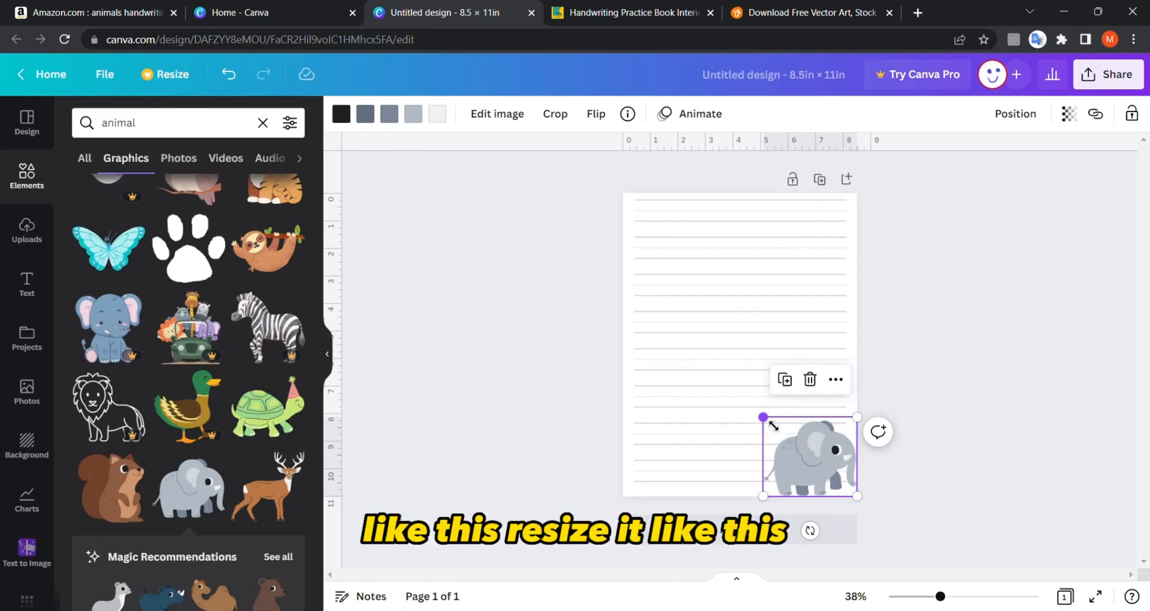
left_click_drag(764, 416, 813, 462)
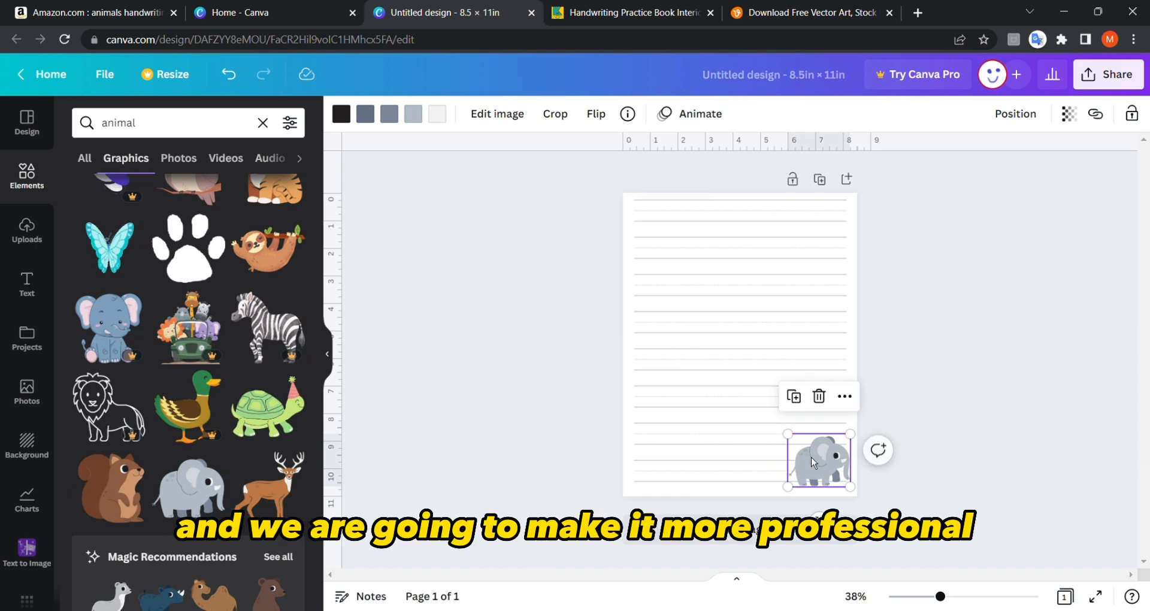
left_click(513, 424)
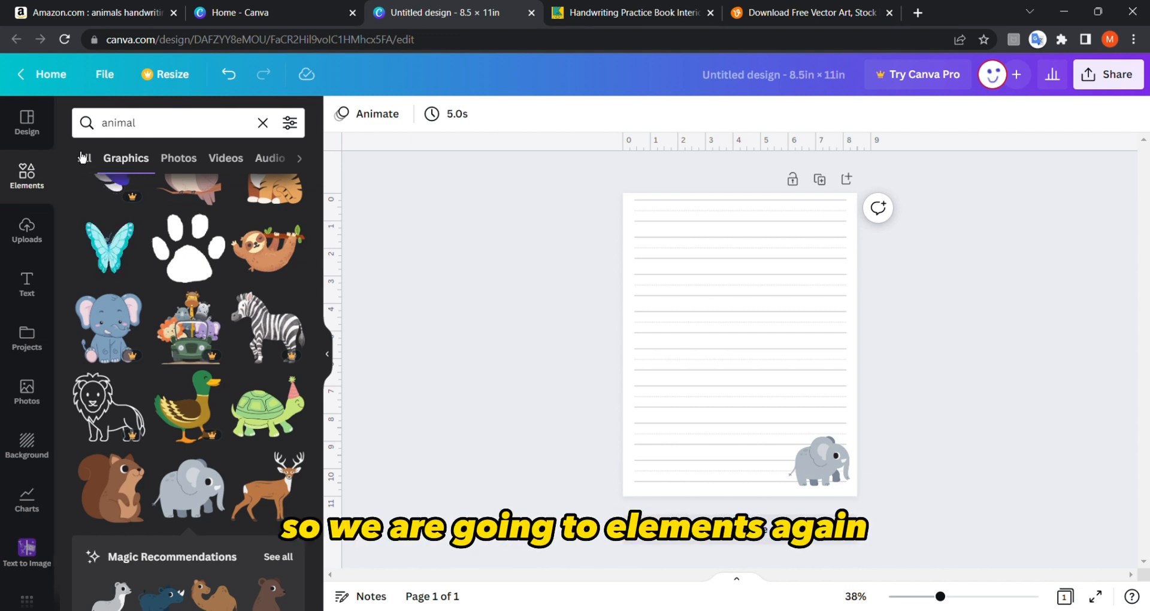
Step: Add a square shape, move it over the elephant and enlarge it to cover the page's lower-right corner
left_click(24, 175)
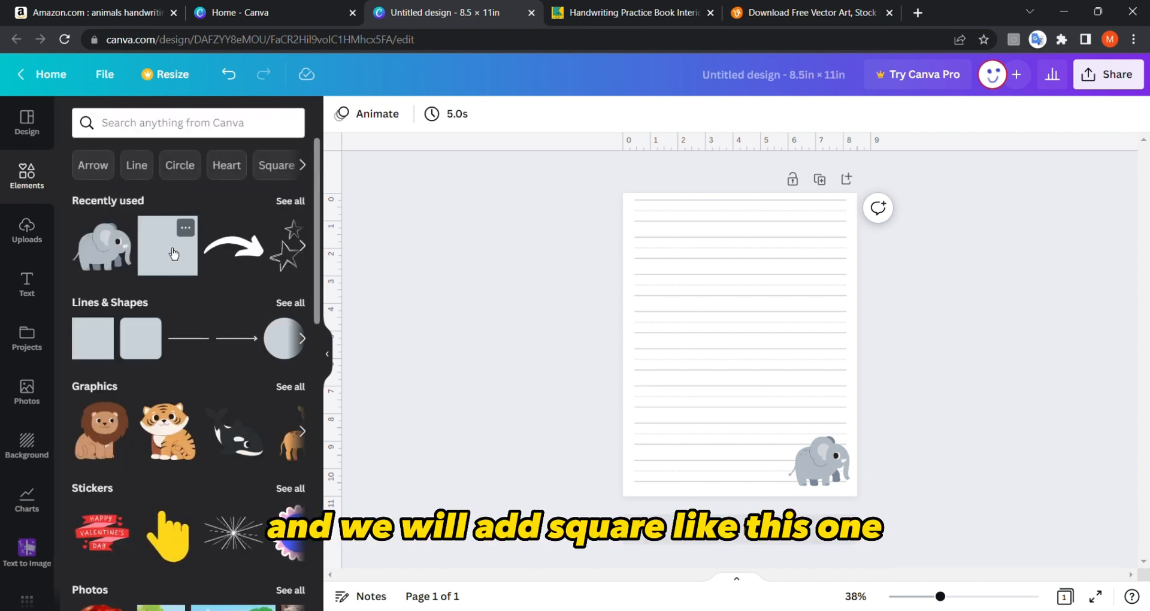
left_click(173, 254)
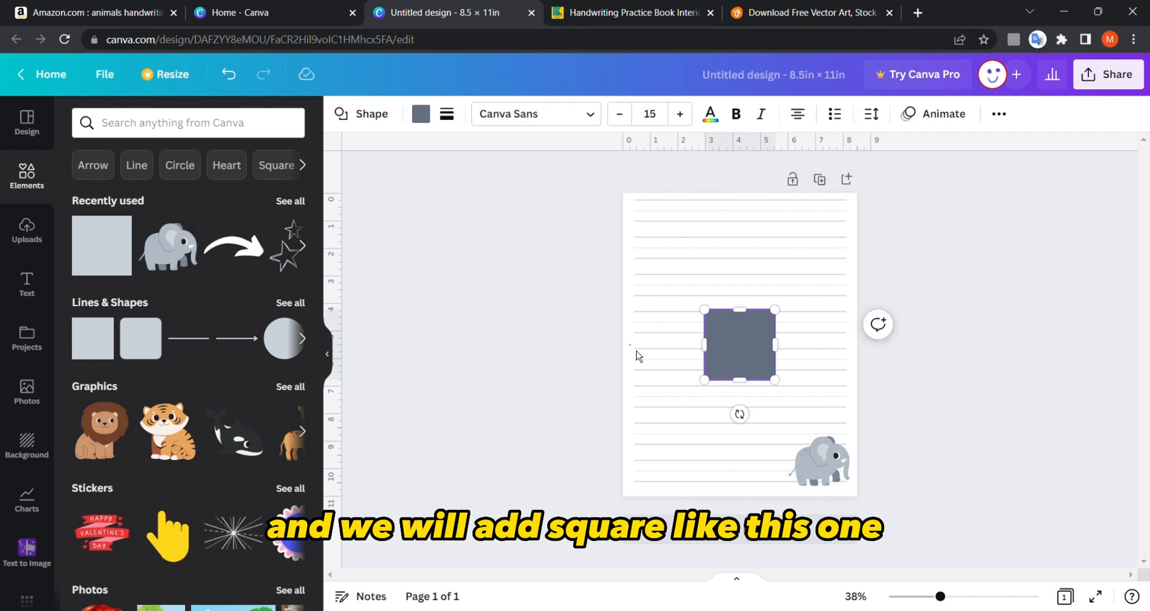
left_click_drag(743, 351, 827, 472)
left_click_drag(787, 426, 781, 416)
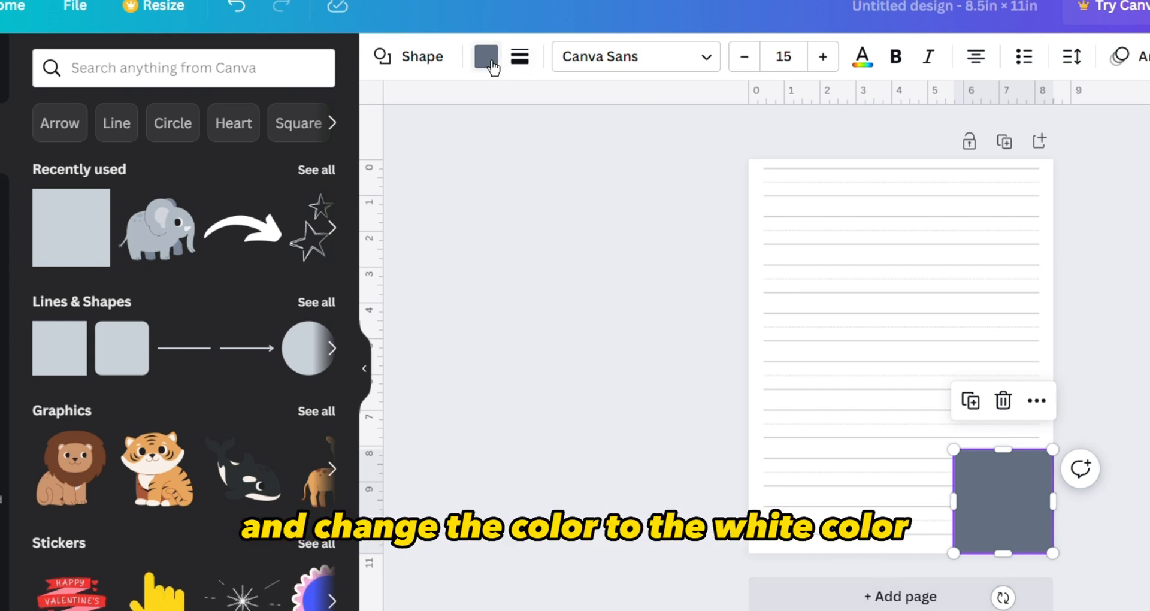
Step: Change the corner square's fill colour to white
left_click(491, 62)
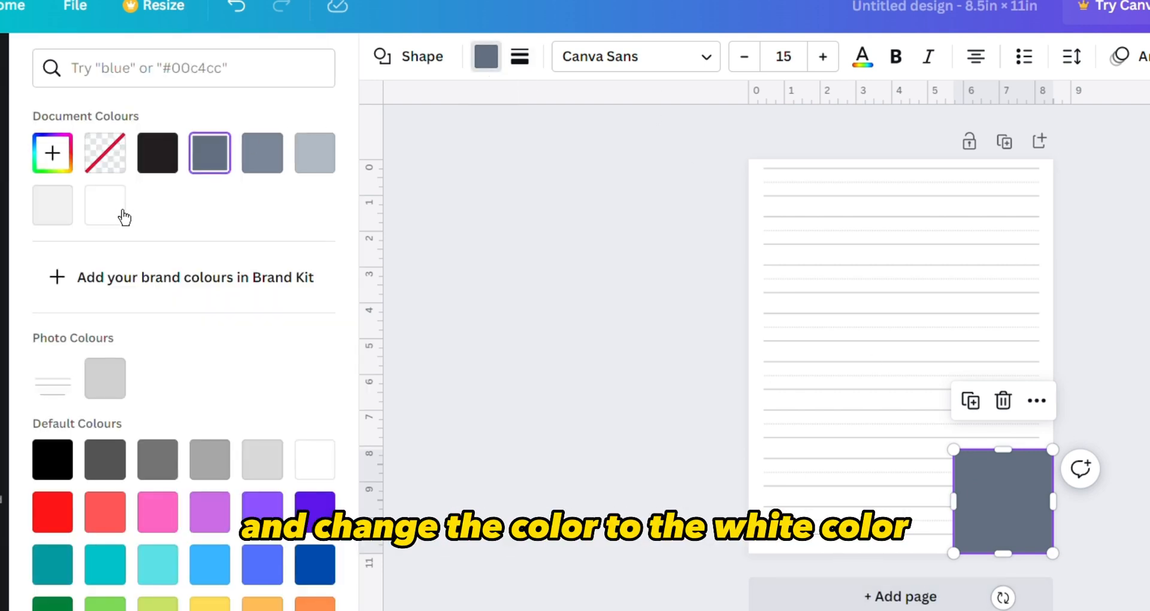
left_click(105, 205)
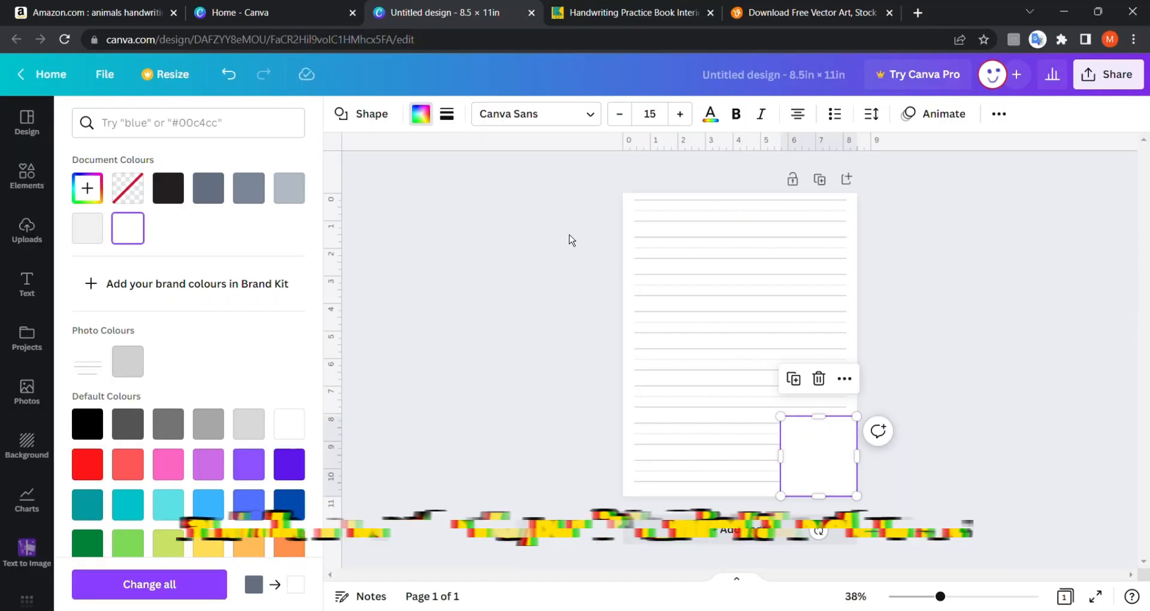
left_click(679, 219)
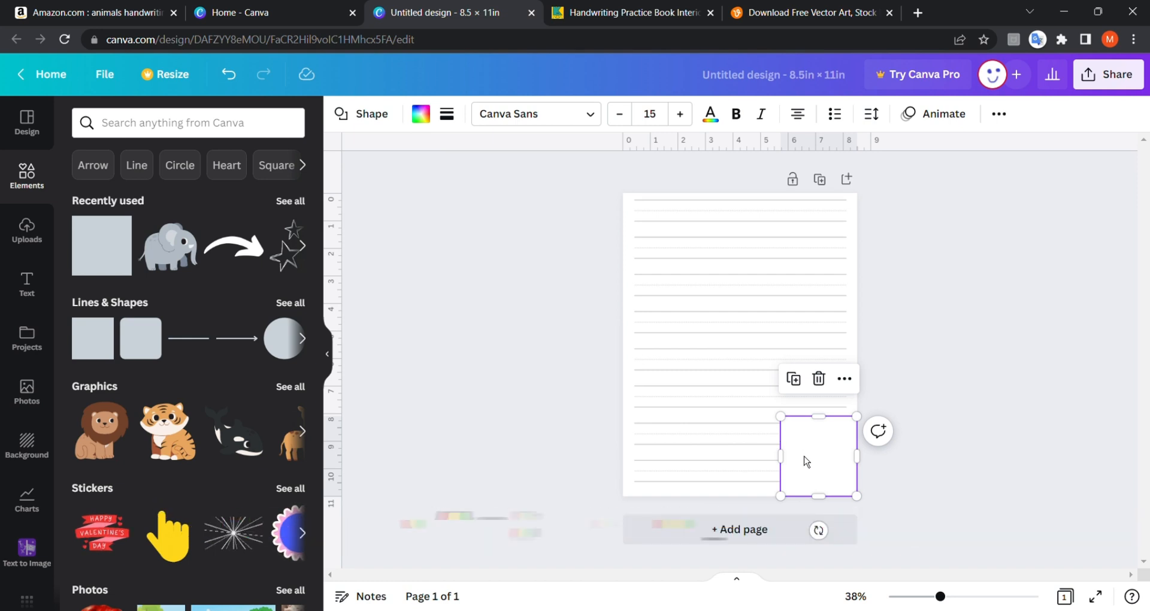
Step: Send the white square backward so it sits behind the elephant and above the handwriting lines
left_click(998, 114)
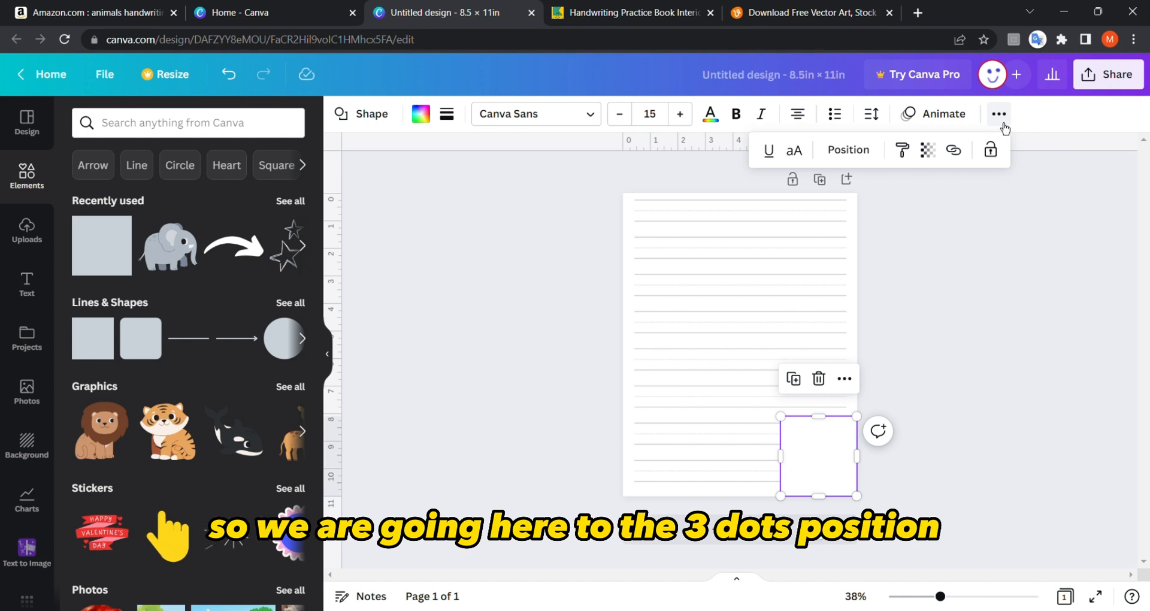
left_click(869, 153)
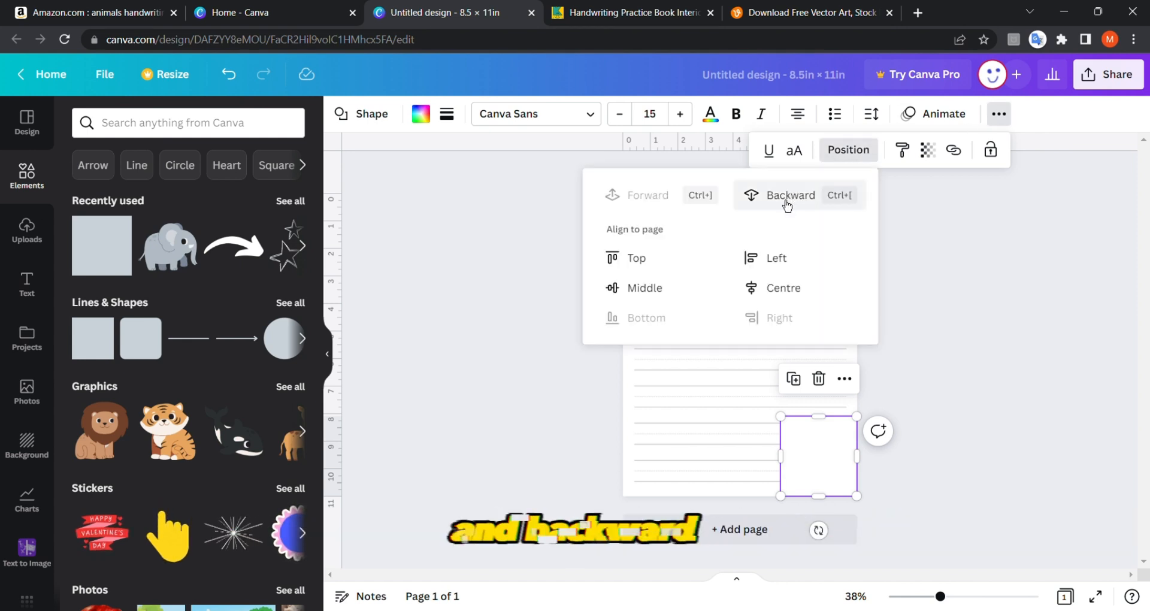
left_click(914, 277)
left_click(535, 376)
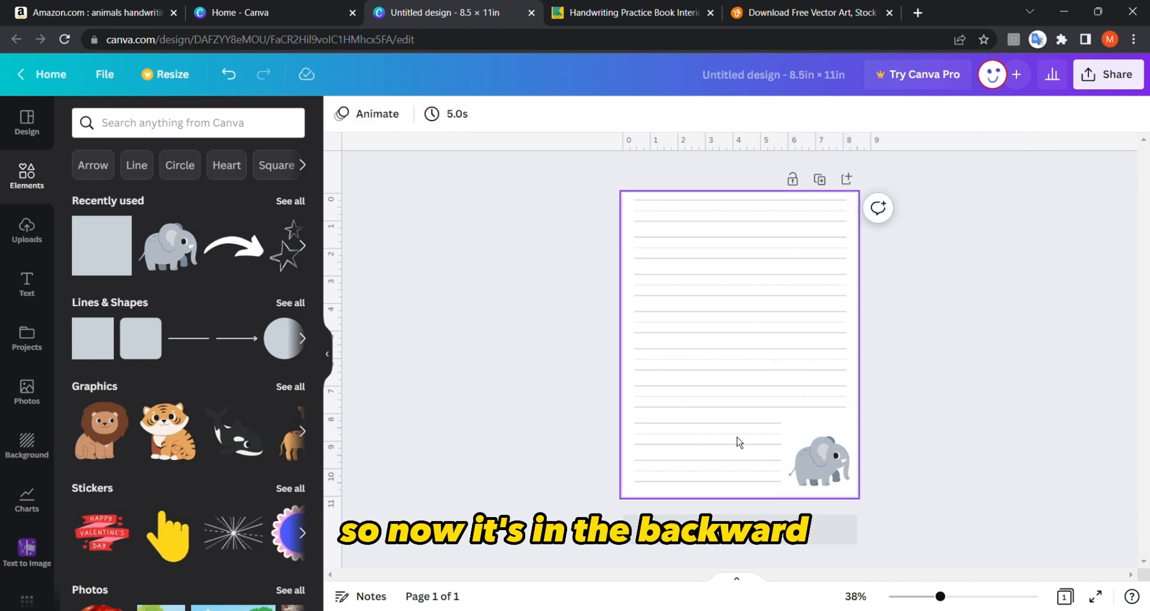
Step: Enlarge the elephant slightly toward the upper left so it fills more of the white corner area
left_click(808, 453)
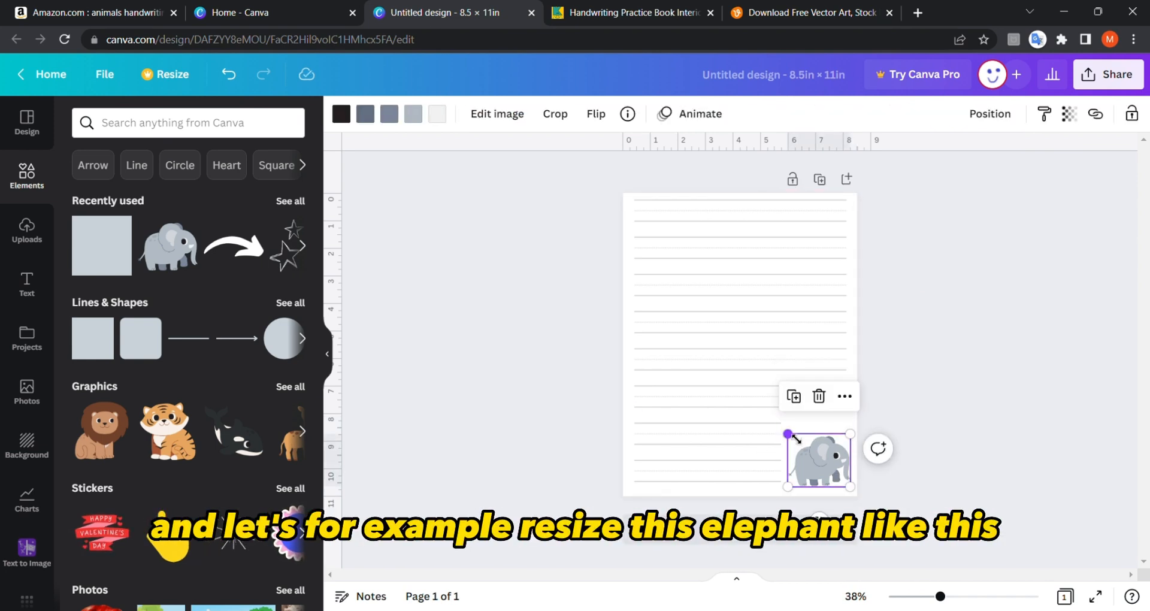
left_click_drag(796, 439, 785, 425)
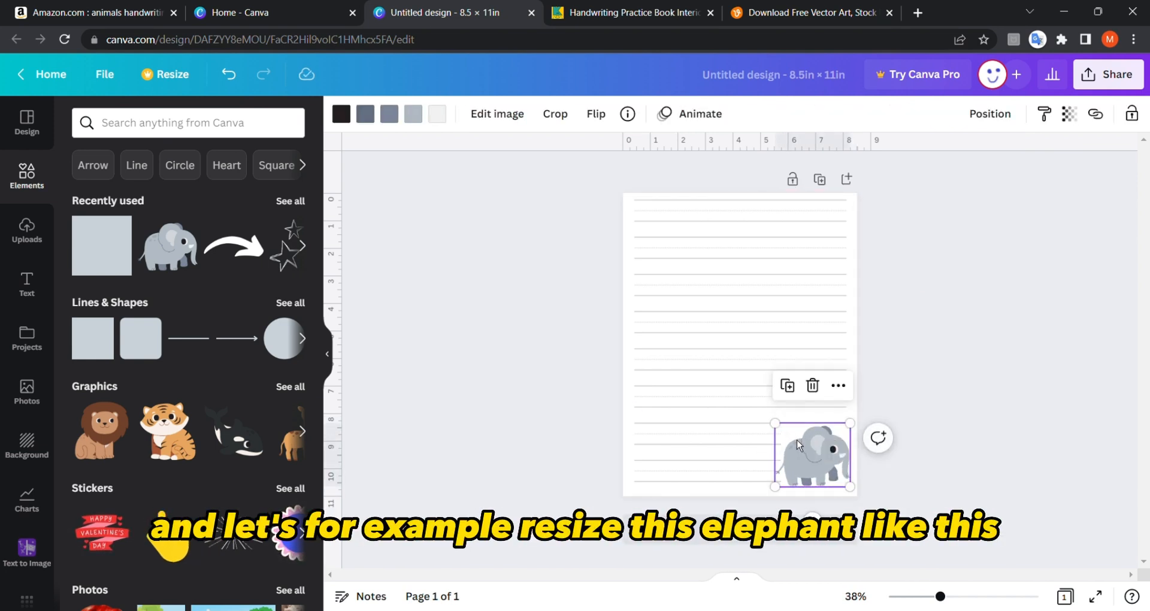
Step: Widen the white corner square toward the left so it leaves a clear gap between the handwriting lines and the elephant
left_click(742, 445)
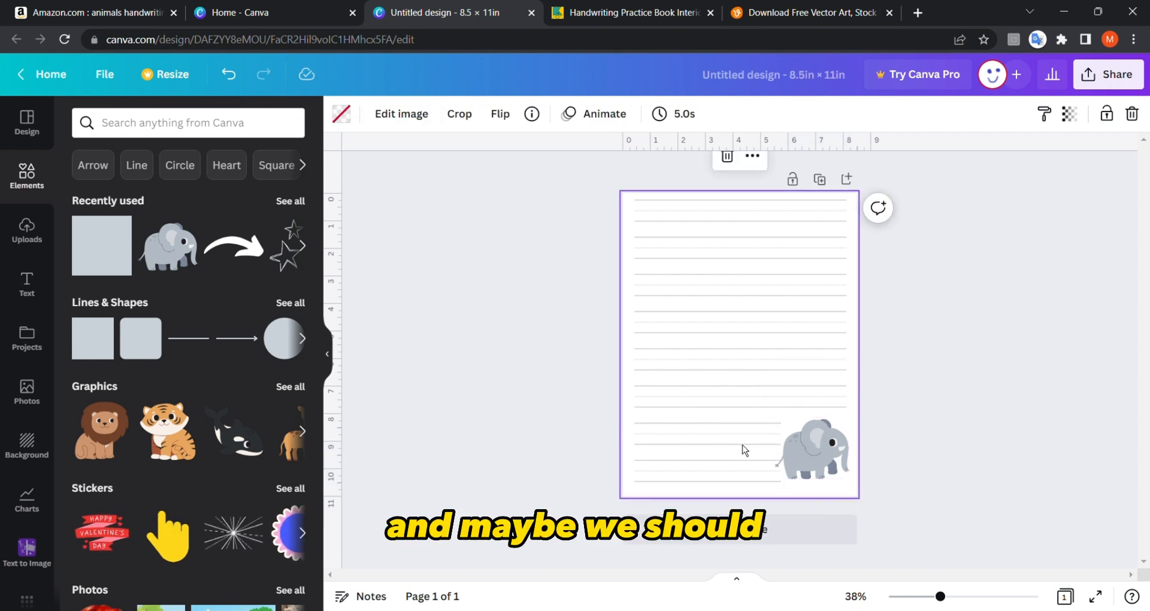
left_click(782, 471)
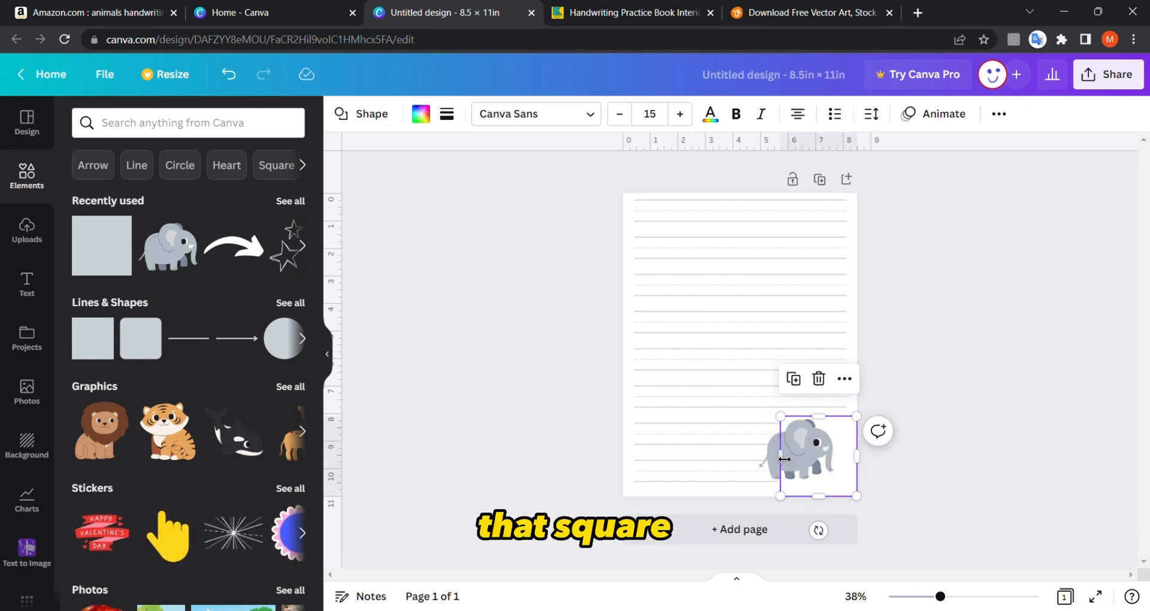
left_click_drag(786, 460, 768, 461)
left_click(814, 465)
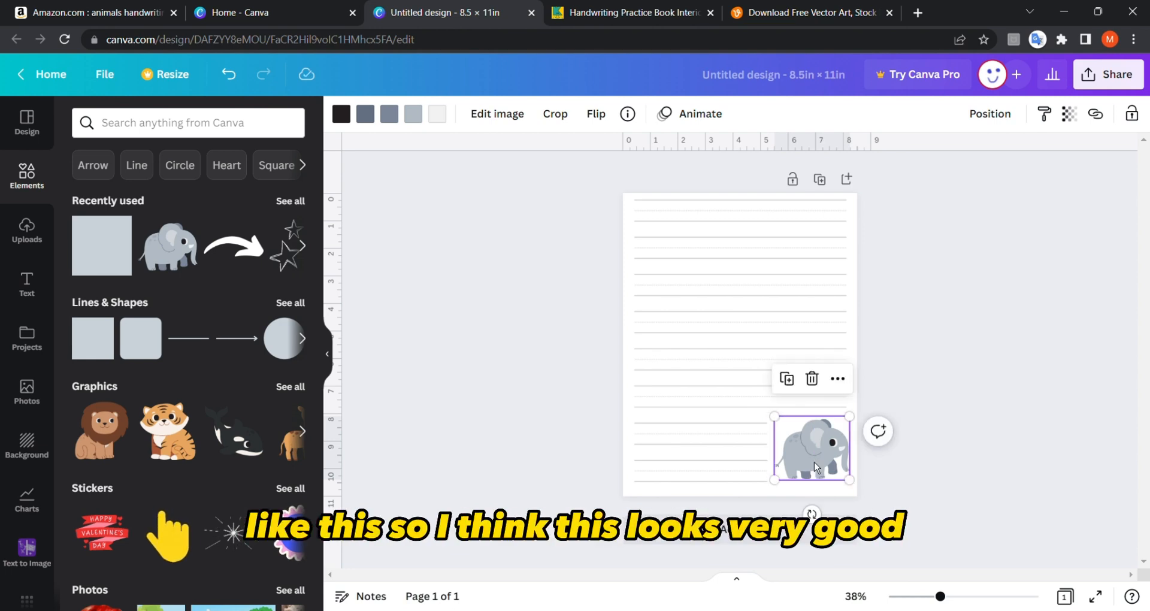
left_click(514, 438)
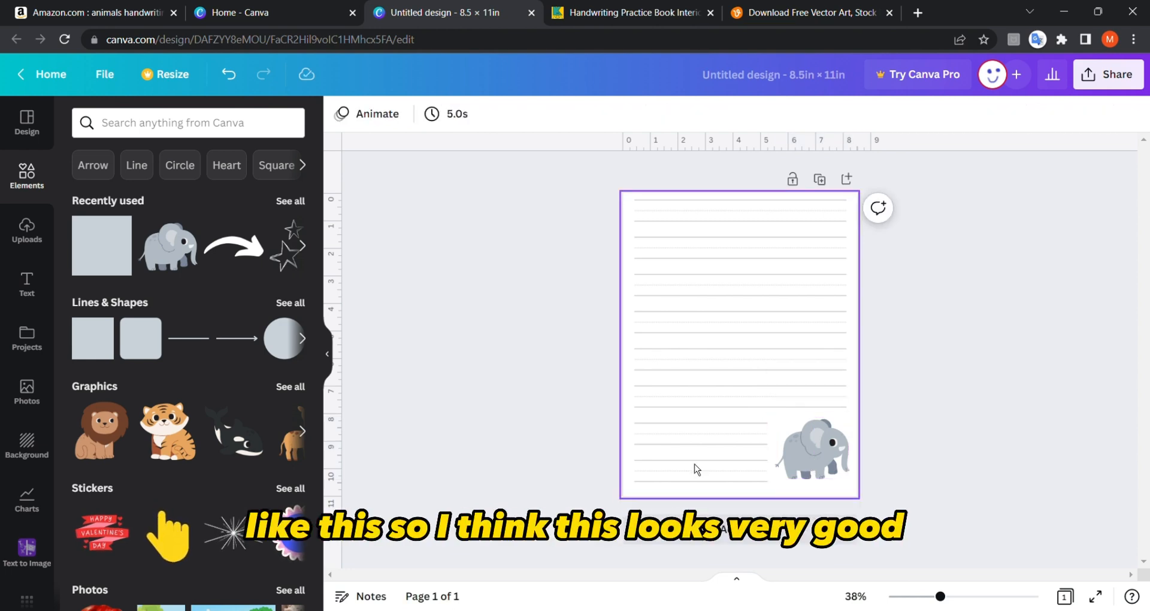
left_click(812, 449)
left_click(373, 405)
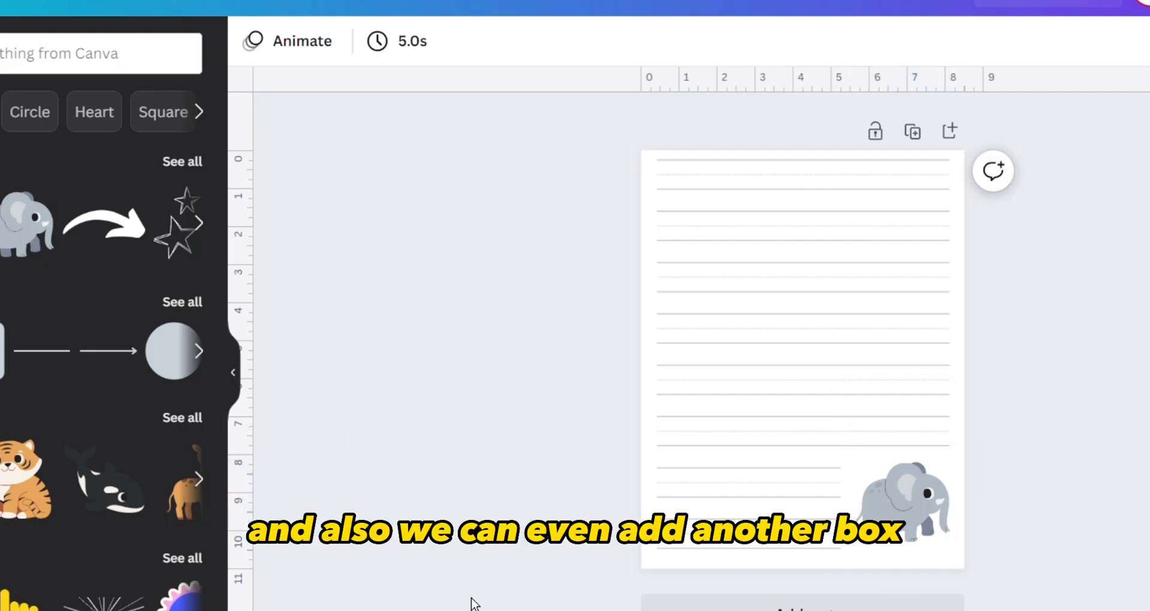
Step: Duplicate the white corner square and place the copy in the page's upper-left corner over the handwriting lines
left_click(862, 505)
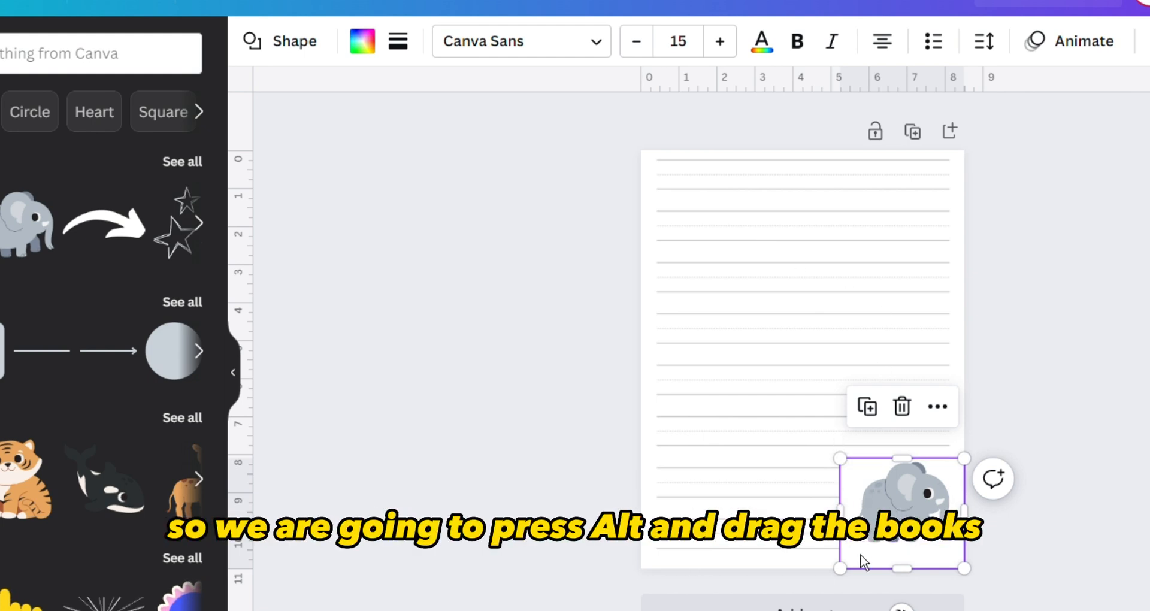
left_click_drag(865, 562, 659, 253)
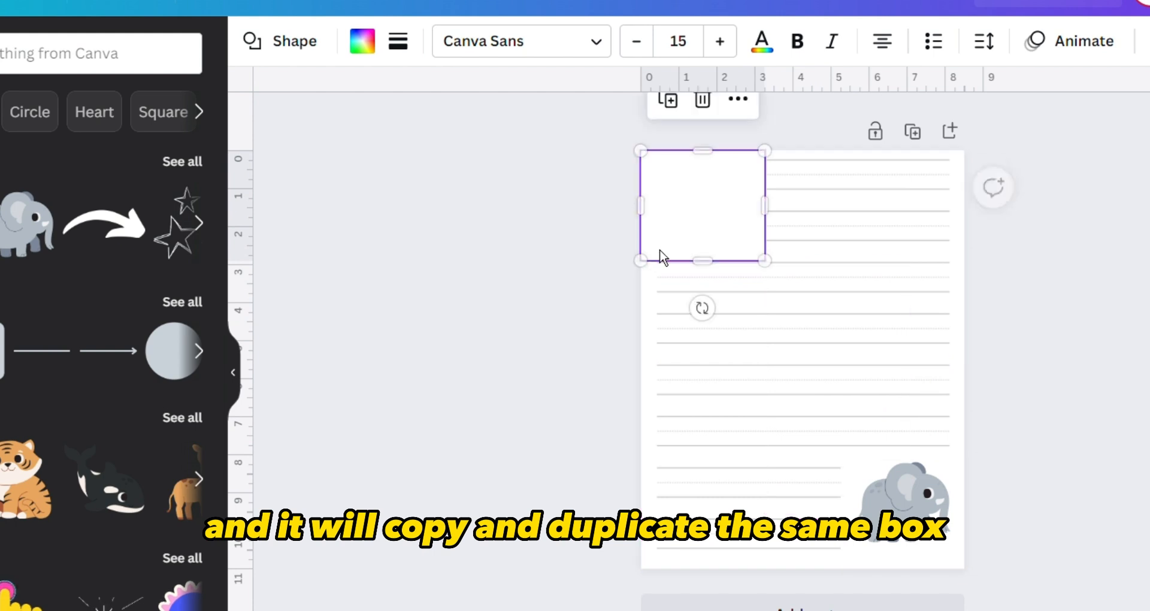
left_click(491, 243)
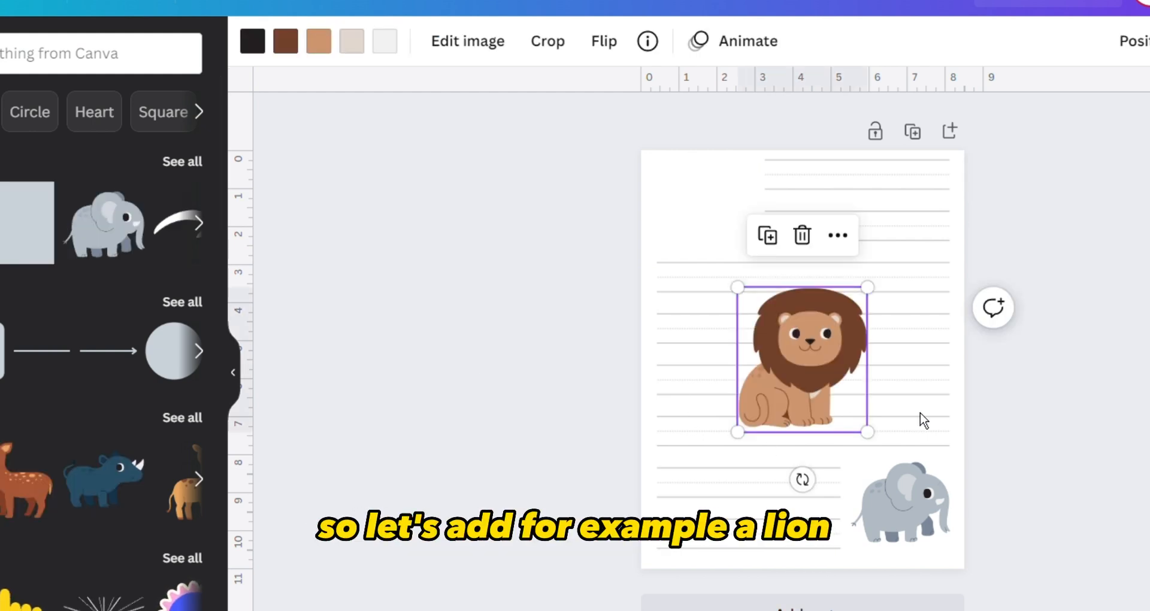
Step: Add the sitting lion graphic and resize it to fit the white box in the page's upper-left corner
left_click_drag(867, 432, 811, 368)
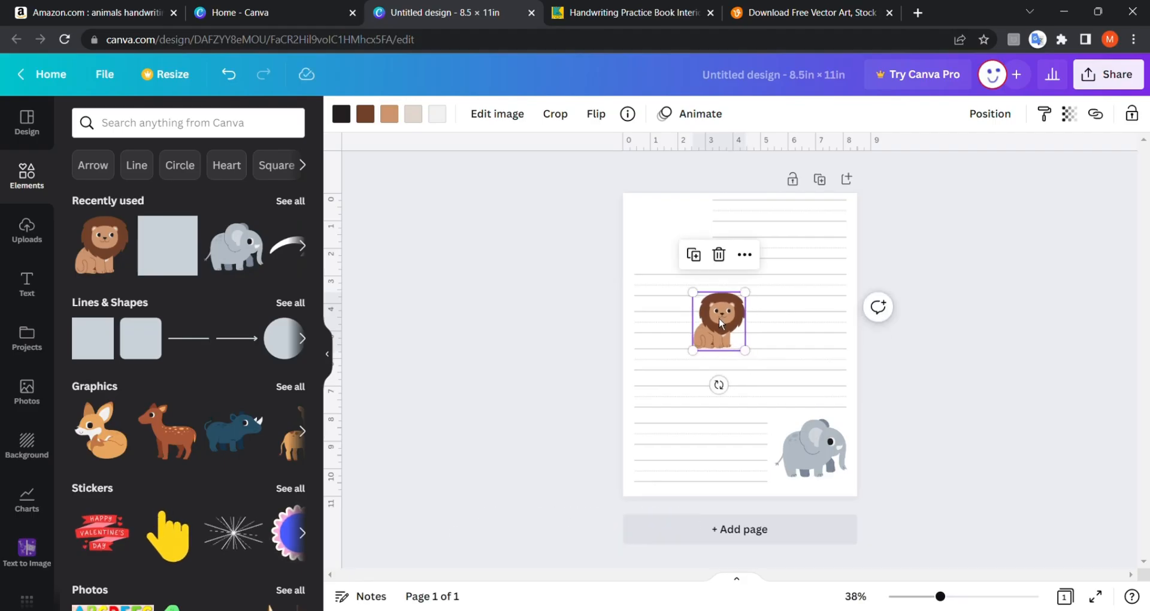
left_click_drag(721, 323, 667, 230)
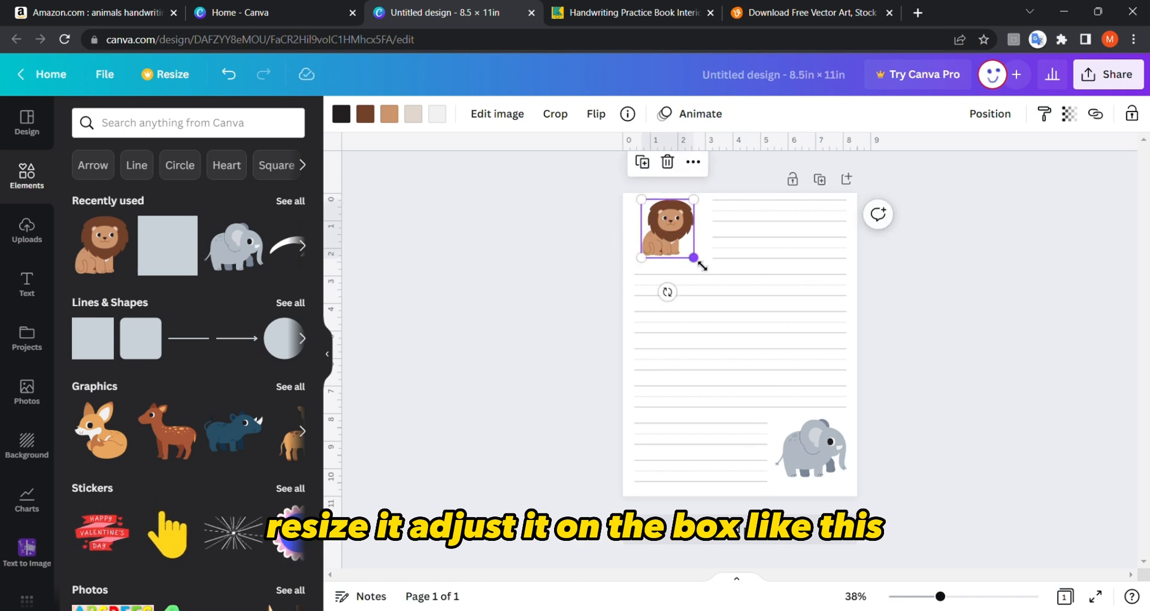
left_click_drag(703, 266, 716, 281)
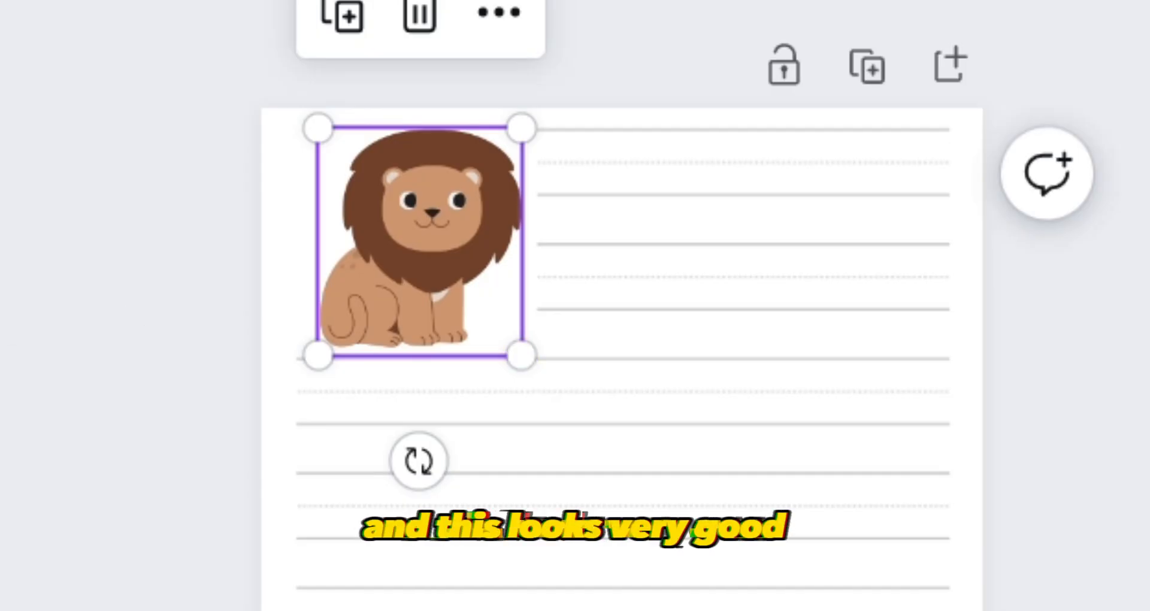
left_click(970, 335)
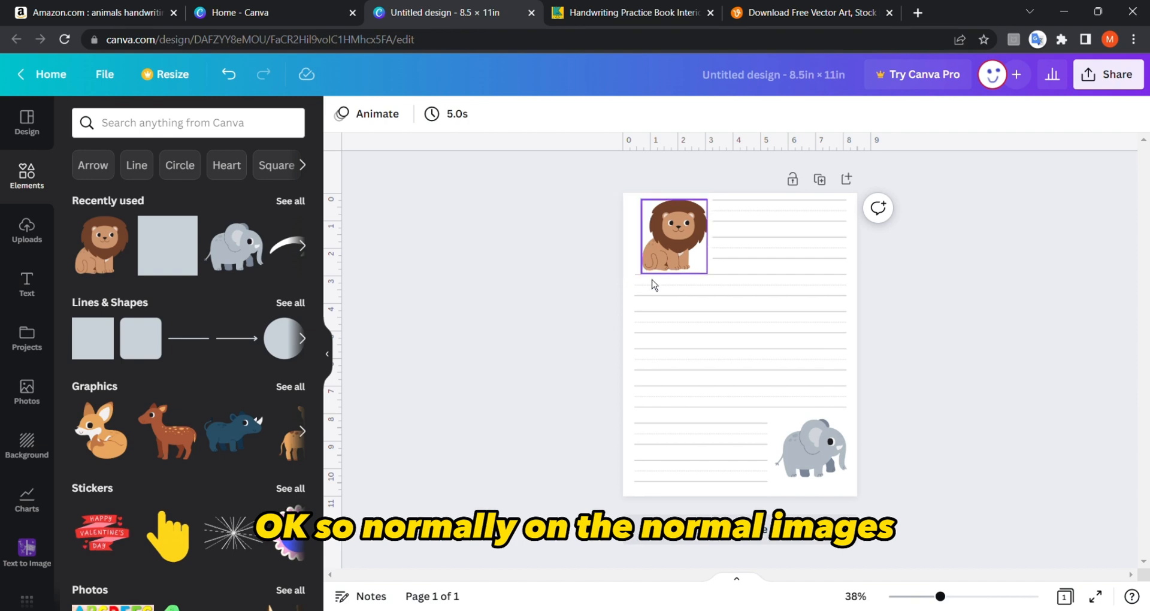
Step: Examine the image editing options offered for the lion graphic
left_click(695, 241)
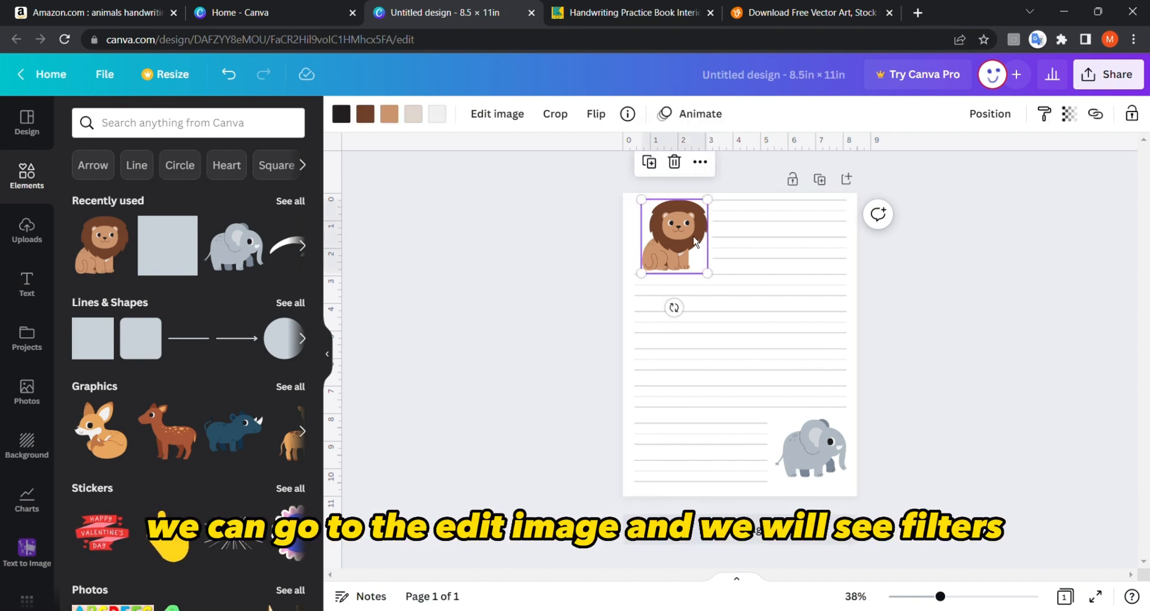
left_click(523, 120)
scroll(170, 433, "down", 5)
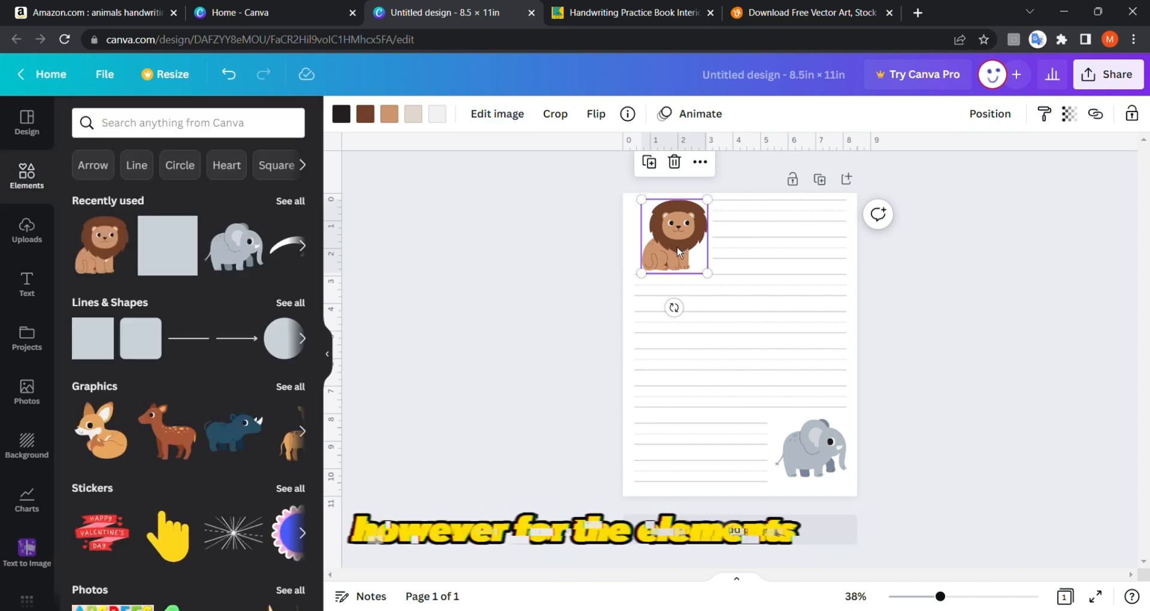
left_click(497, 120)
scroll(108, 350, "down", 5)
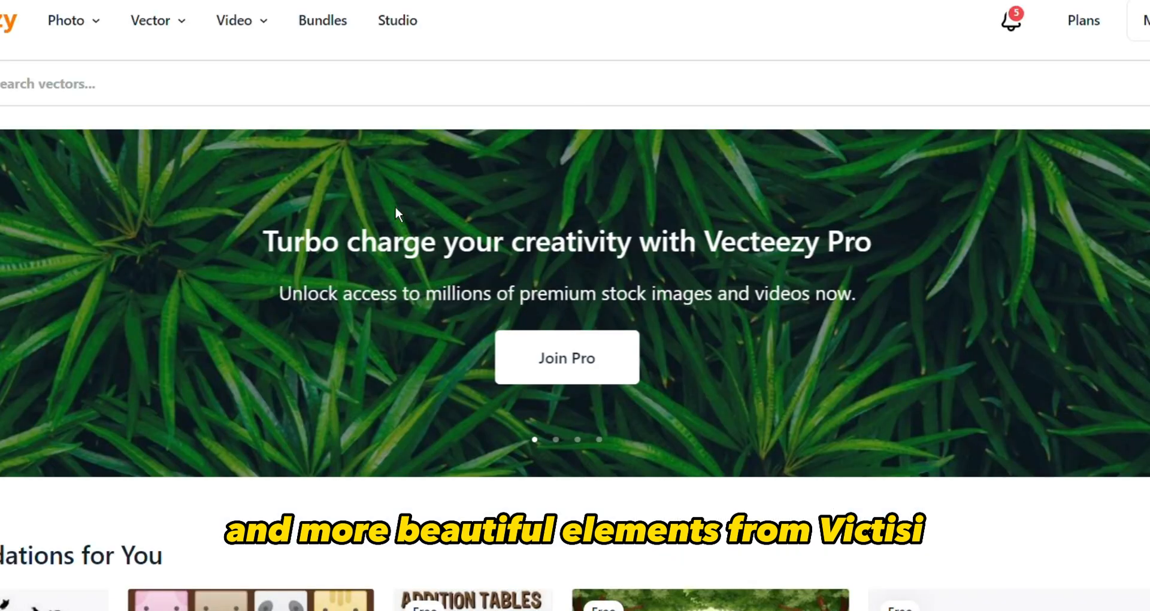
Step: Switch to the Vecteezy website and search its vectors for "animals"
scroll(41, 523, "down", 2)
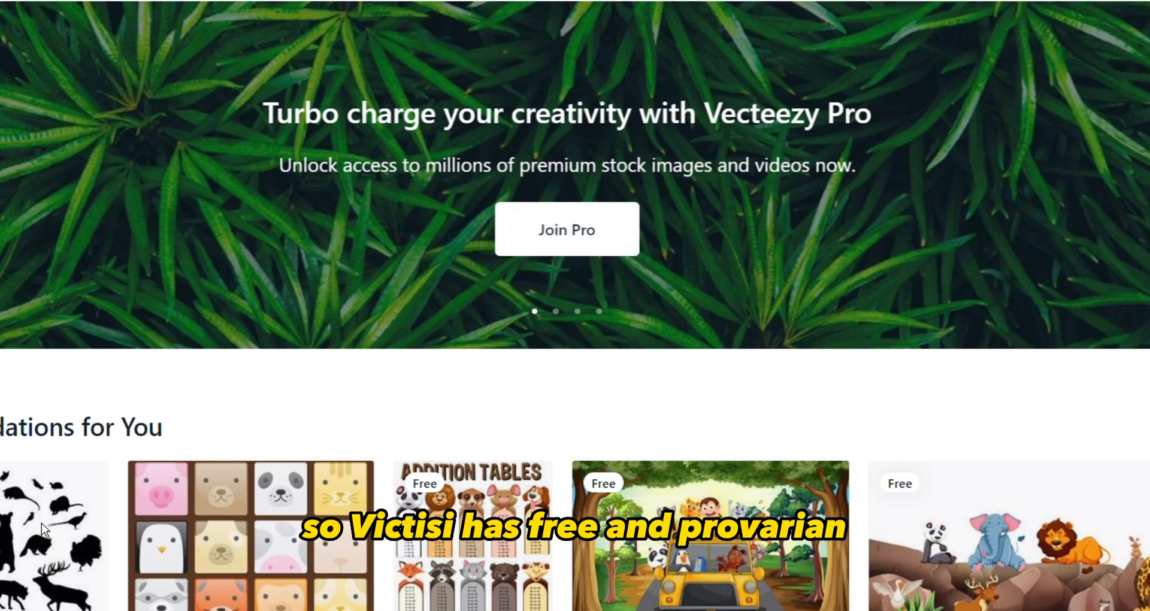
scroll(42, 523, "up", 2)
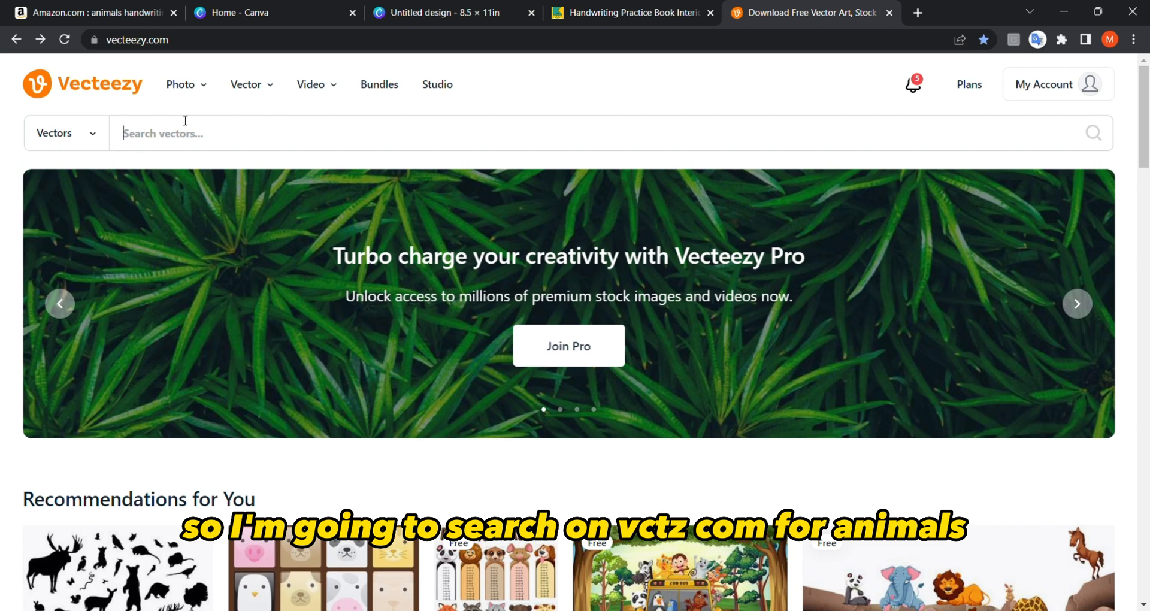
left_click(158, 150)
type("animals")
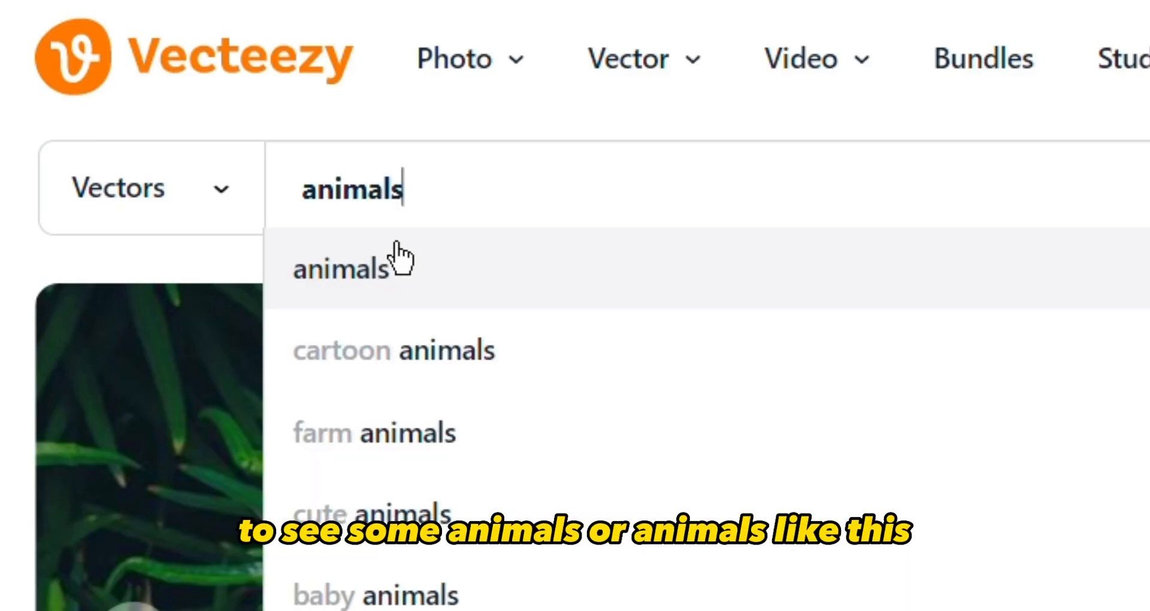
left_click(396, 263)
Step: Browse the animal vector results for free-licence illustration sets whose style suits the whole book
scroll(719, 359, "down", 5)
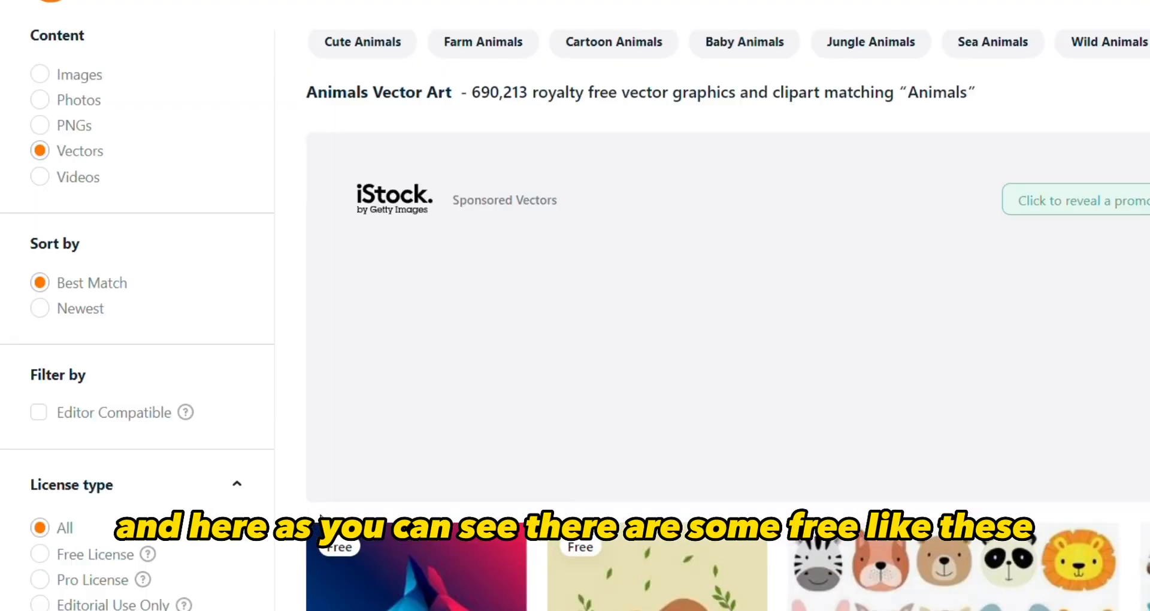
scroll(321, 517, "down", 2)
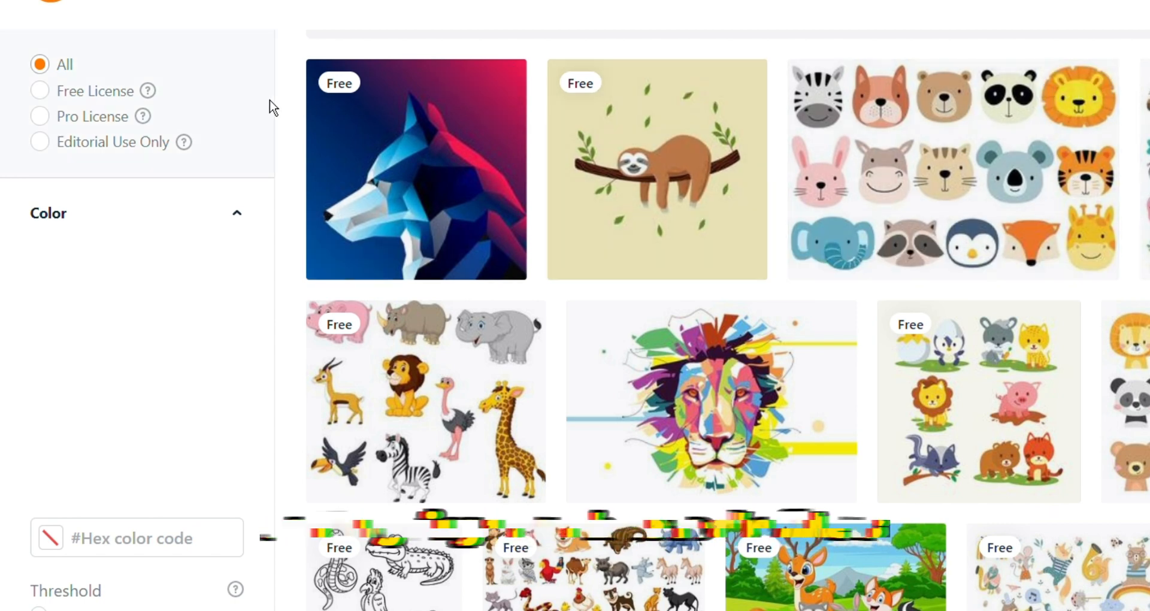
scroll(35, 137, "up", 2)
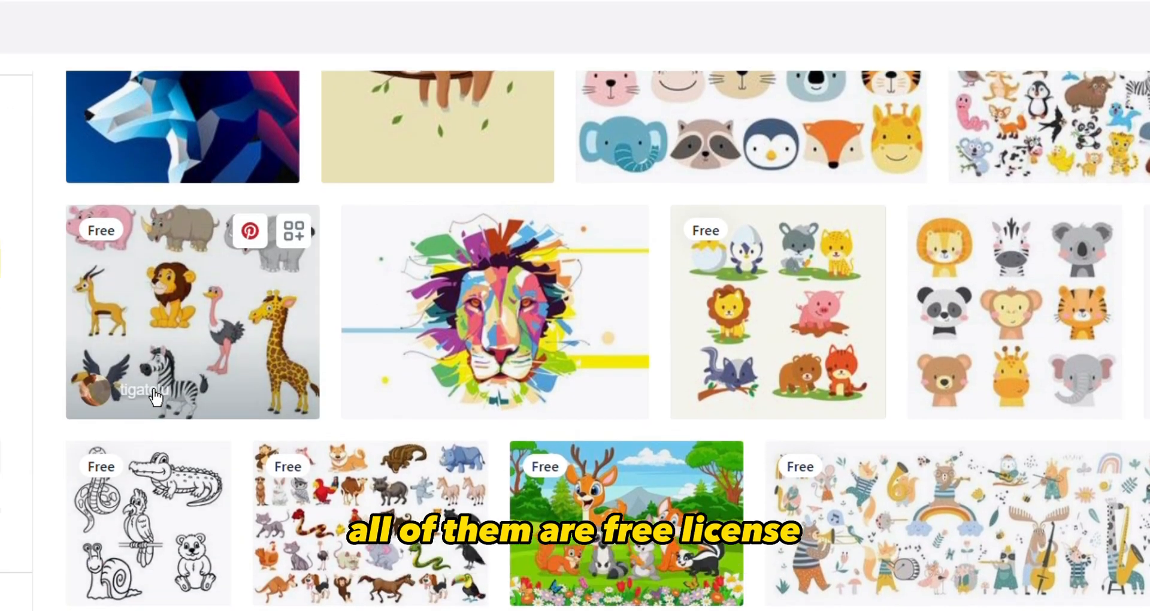
scroll(155, 397, "up", 1)
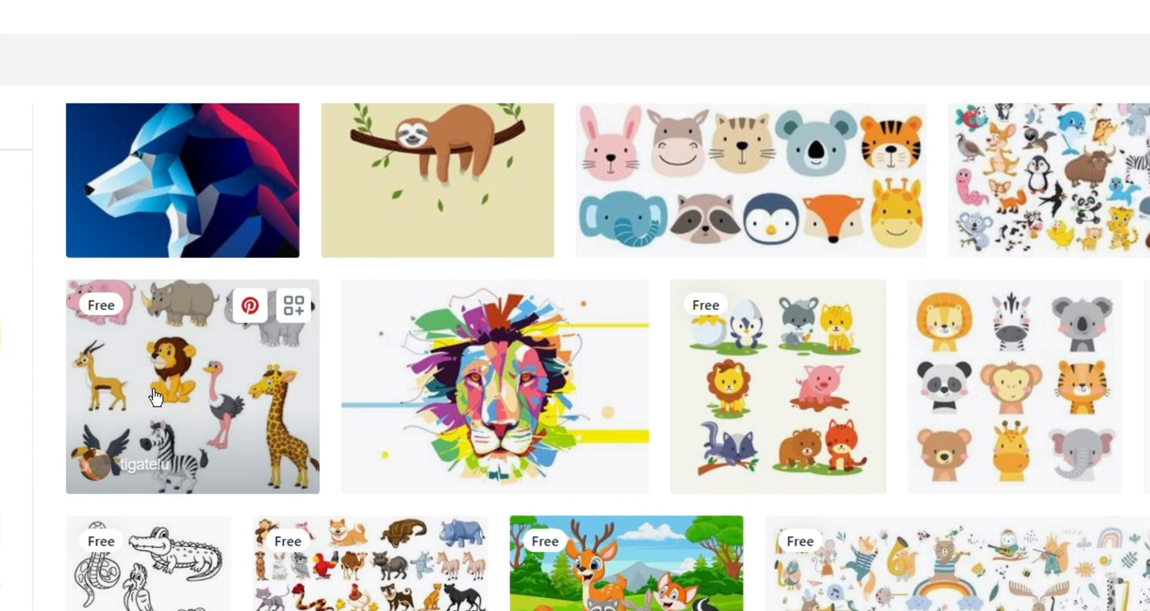
scroll(154, 397, "up", 2)
scroll(154, 397, "up", 2)
scroll(105, 364, "down", 4)
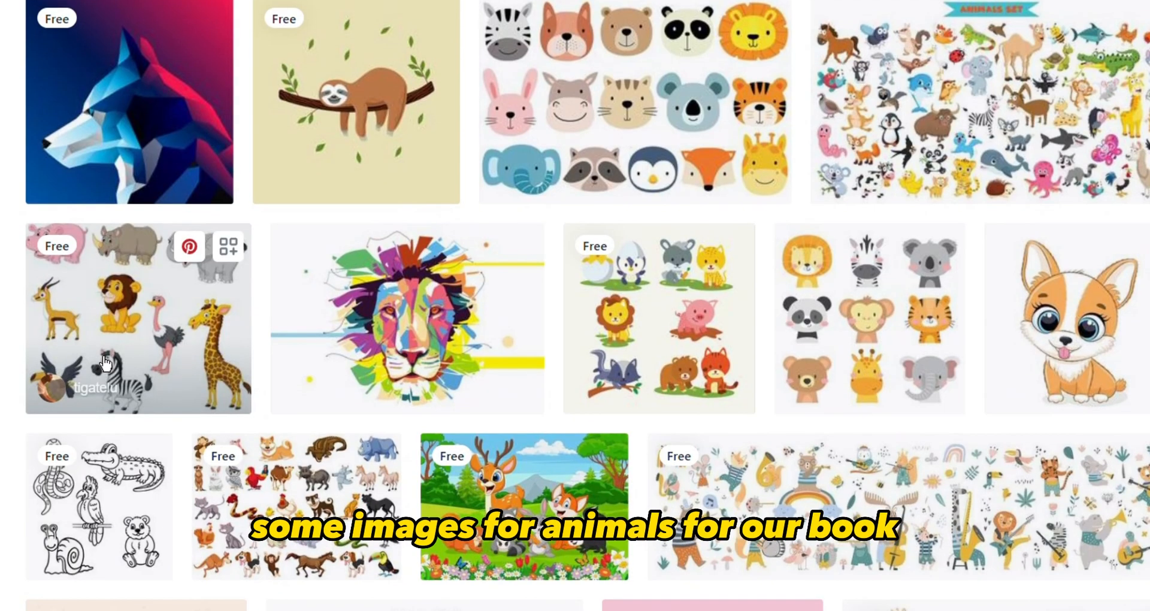
scroll(105, 363, "down", 3)
scroll(105, 363, "down", 1)
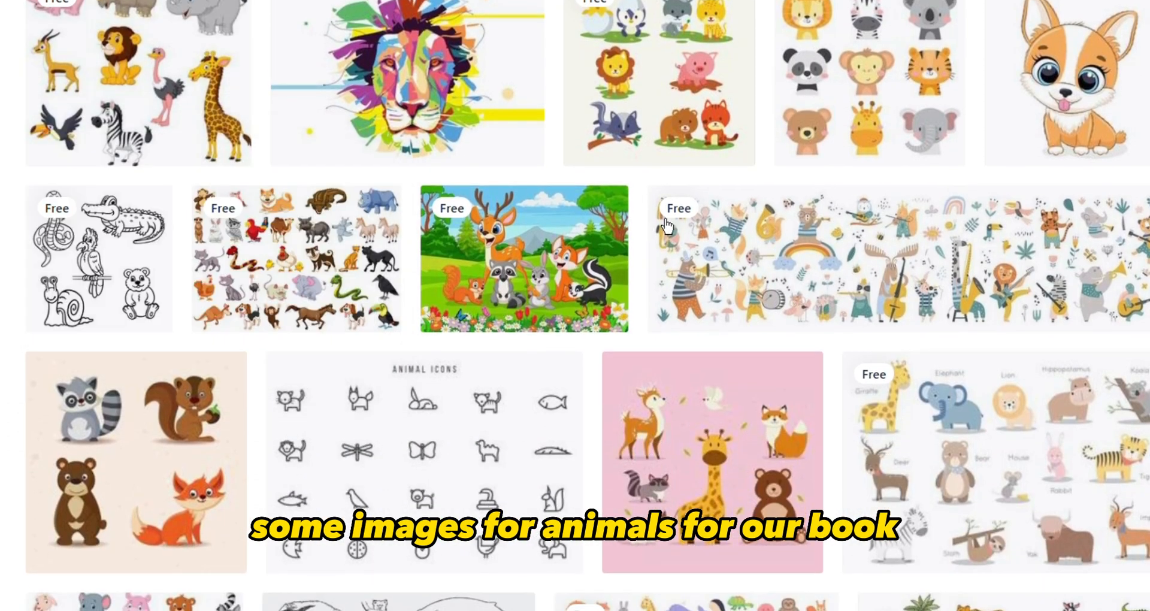
scroll(257, 388, "down", 4)
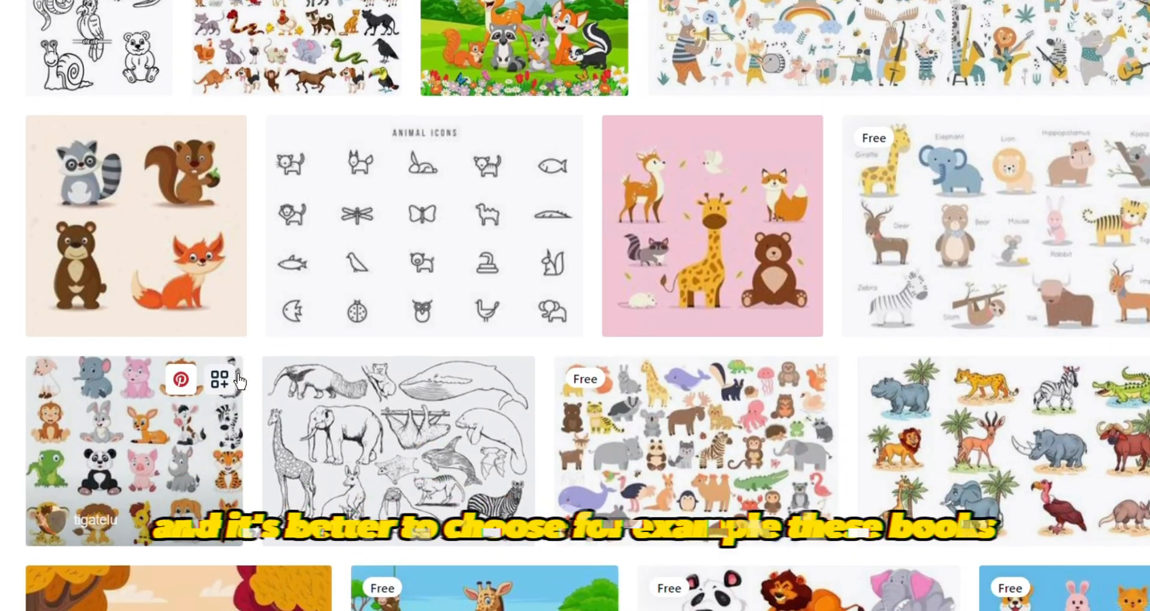
scroll(236, 380, "up", 5)
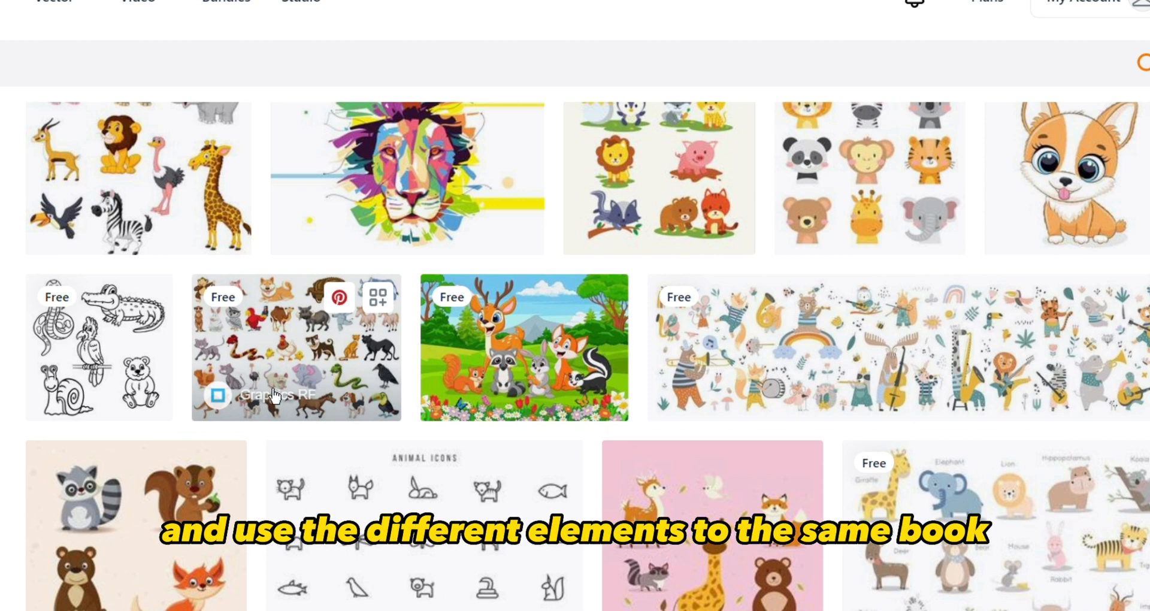
scroll(272, 395, "up", 2)
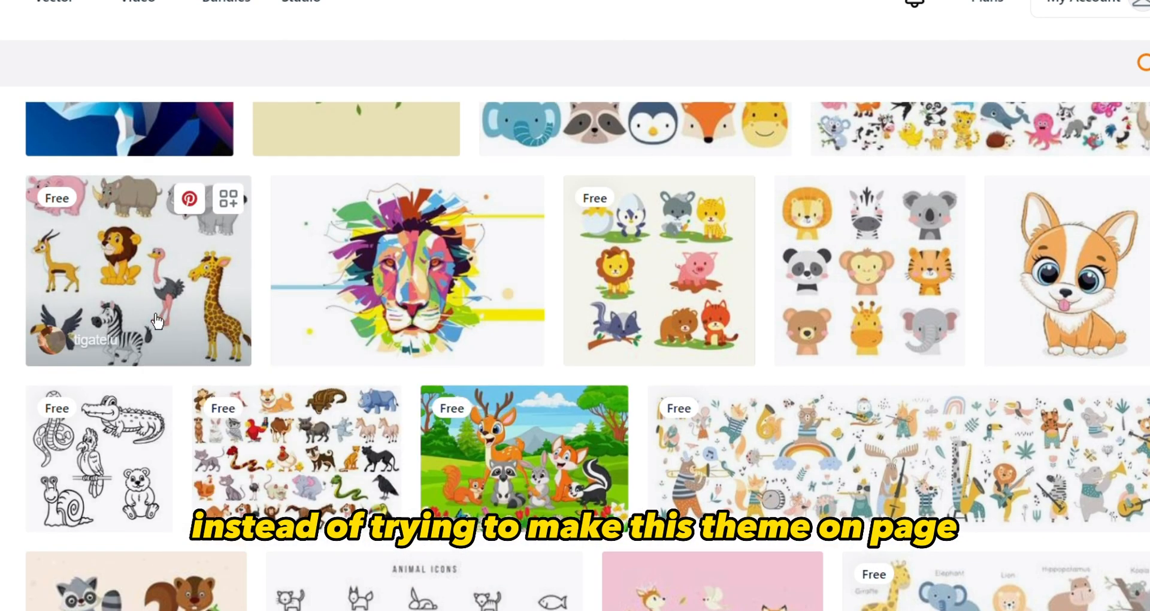
scroll(127, 265, "down", 5)
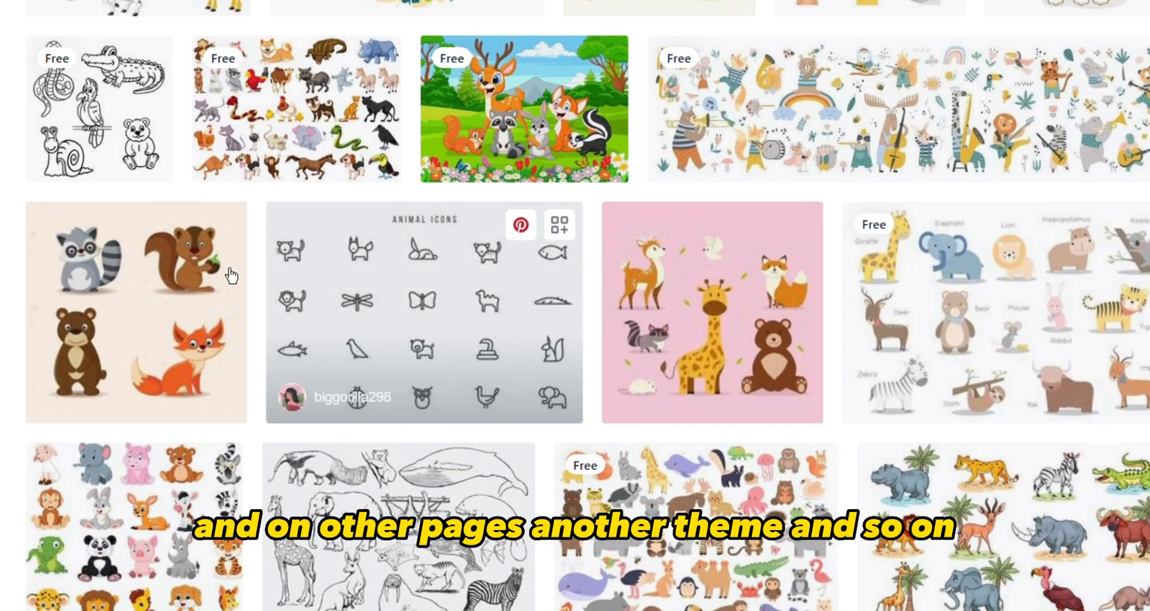
scroll(159, 505, "down", 2)
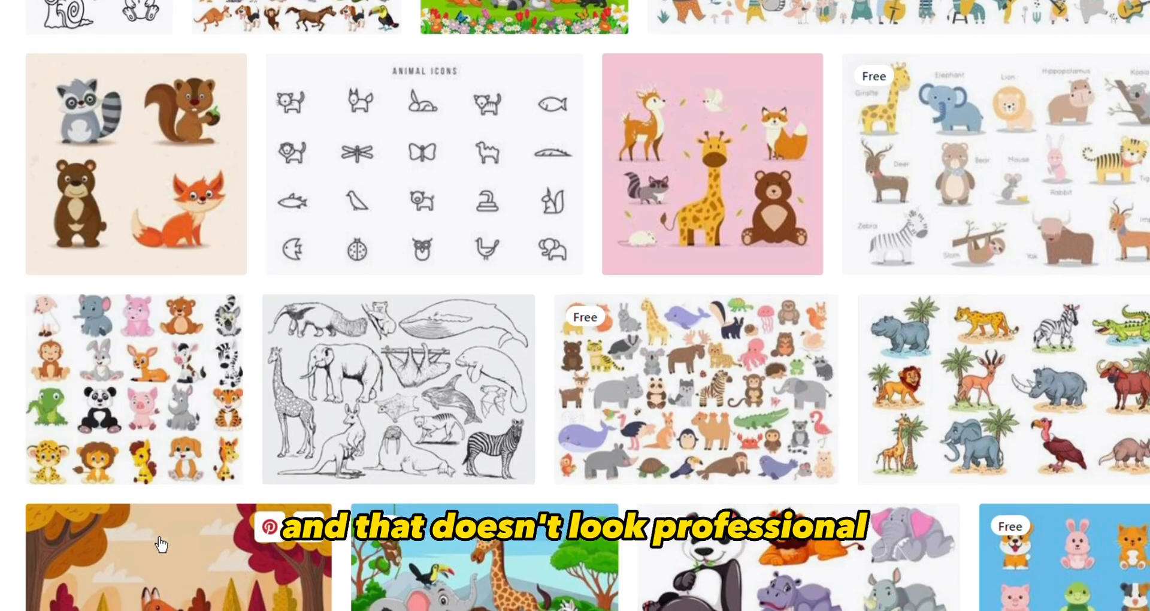
scroll(132, 539, "down", 2)
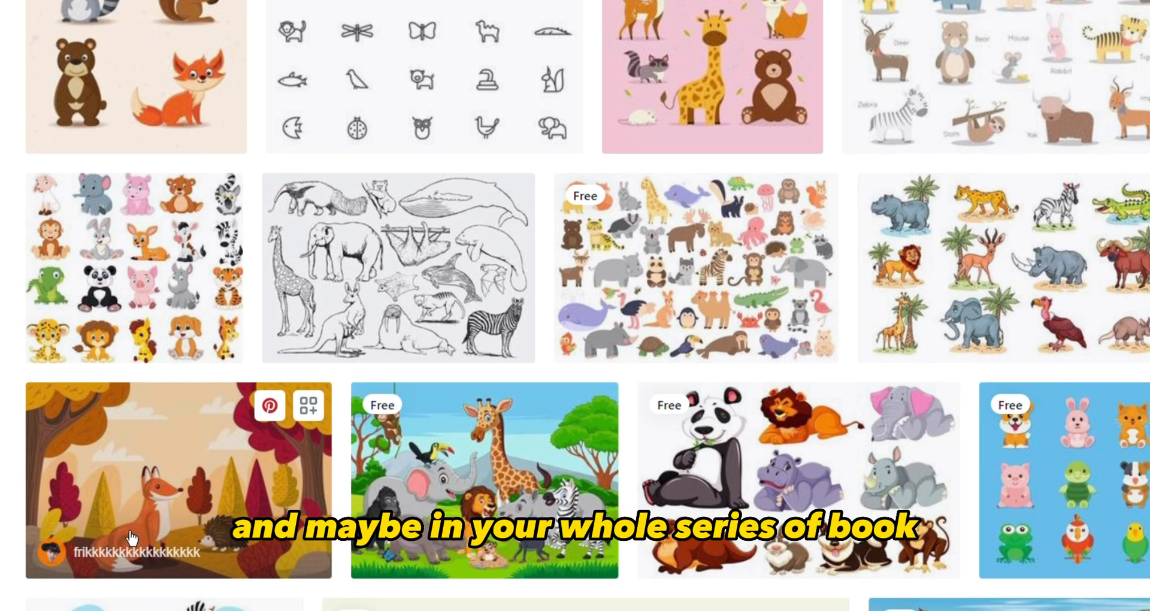
scroll(132, 538, "down", 2)
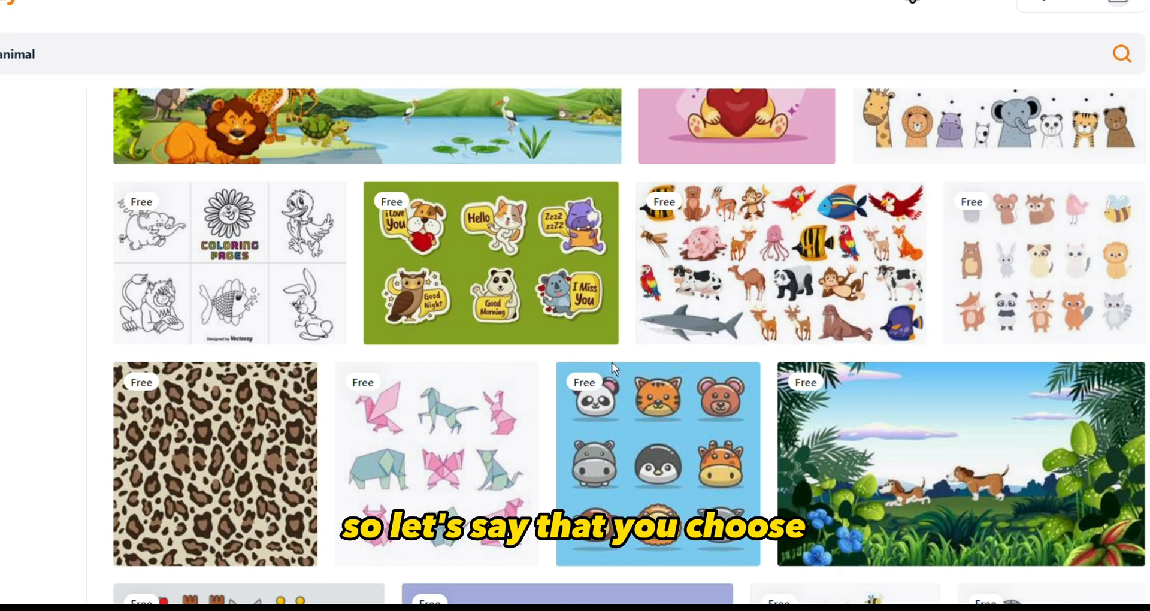
Step: Download the free vector "Set of wild animal", dismiss the Pro offer and open the explanation of its free licence
left_click(805, 262)
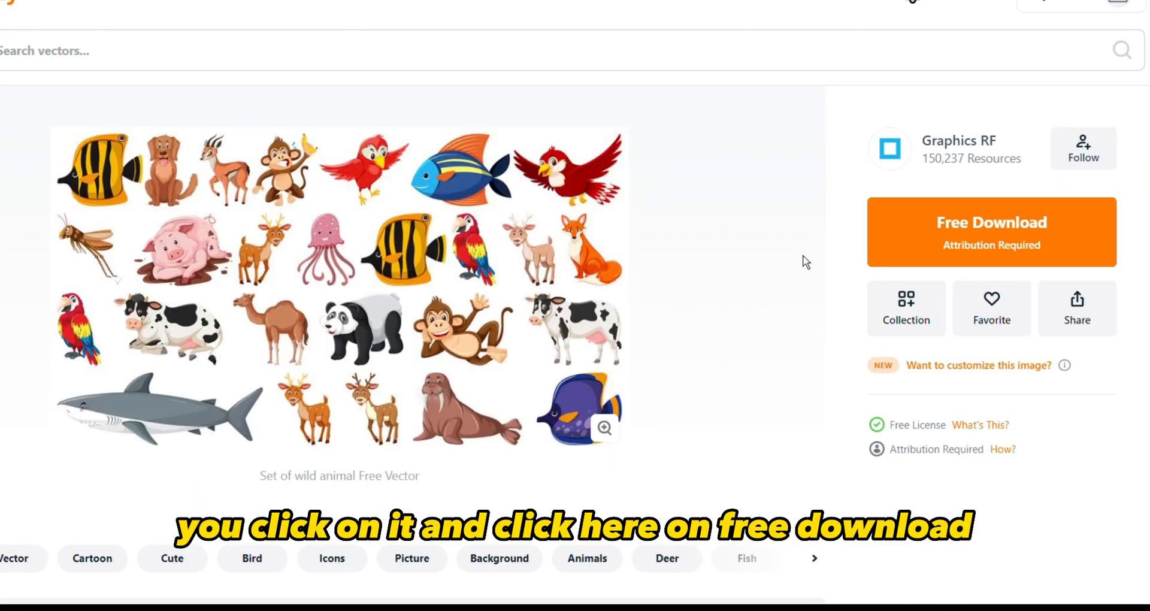
left_click(999, 234)
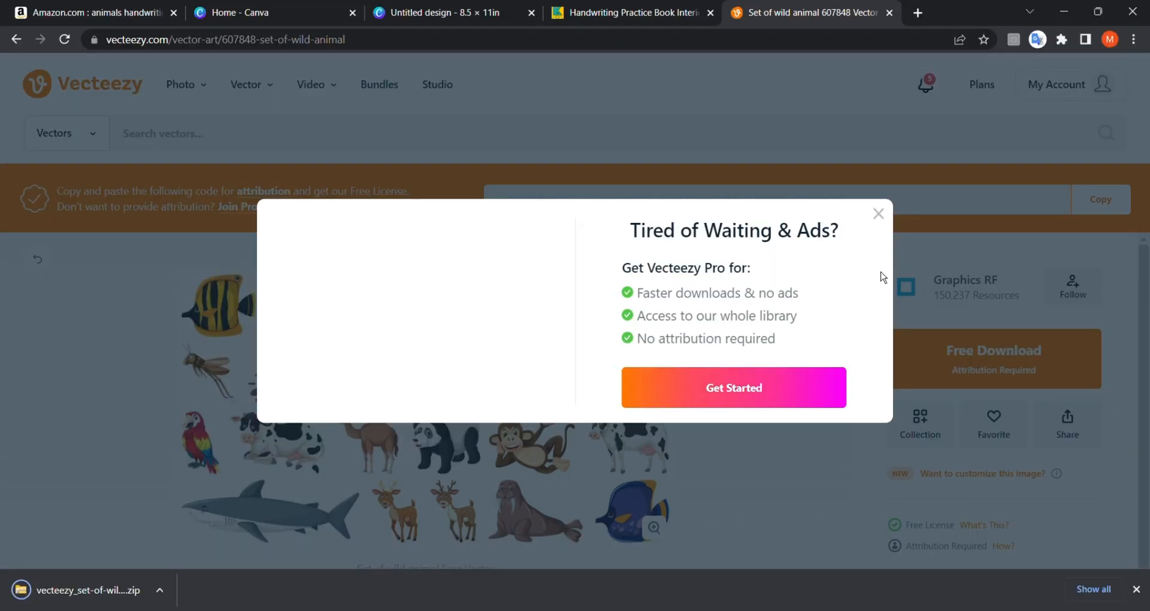
left_click(888, 144)
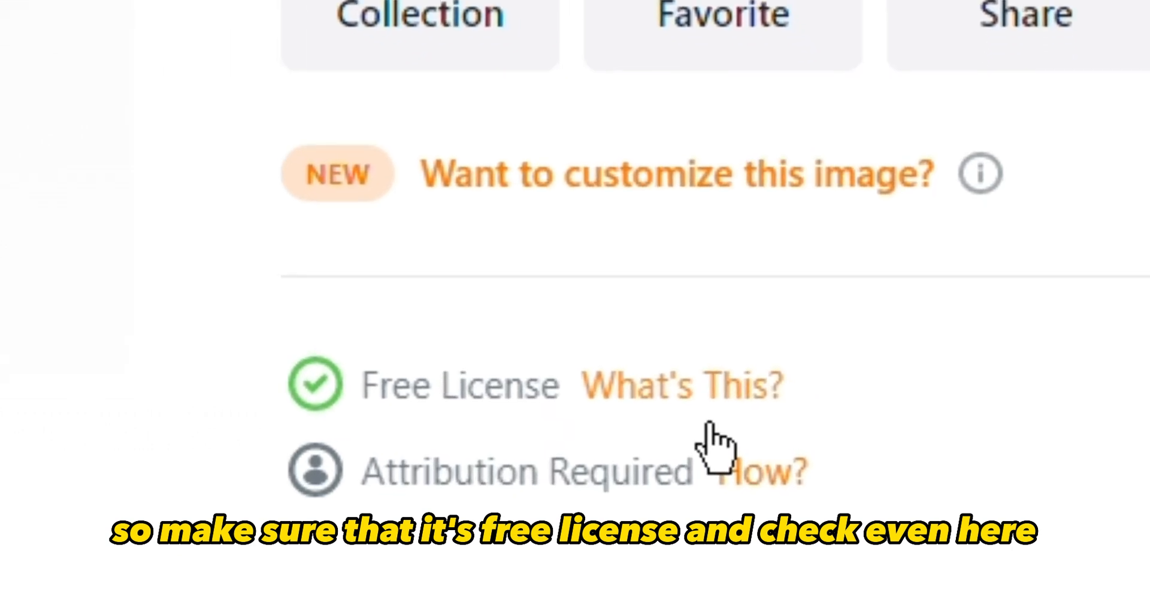
left_click(716, 389)
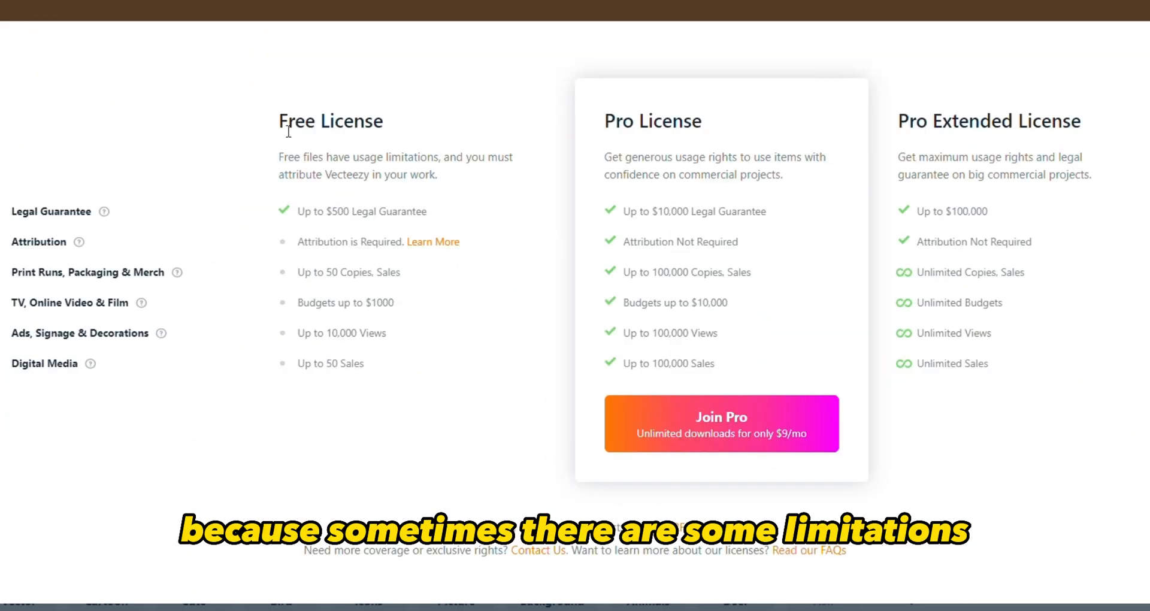
Step: Examine the Free License limits on legal guarantee, attribution, copies, budgets, views and digital sales
left_click_drag(288, 128, 427, 221)
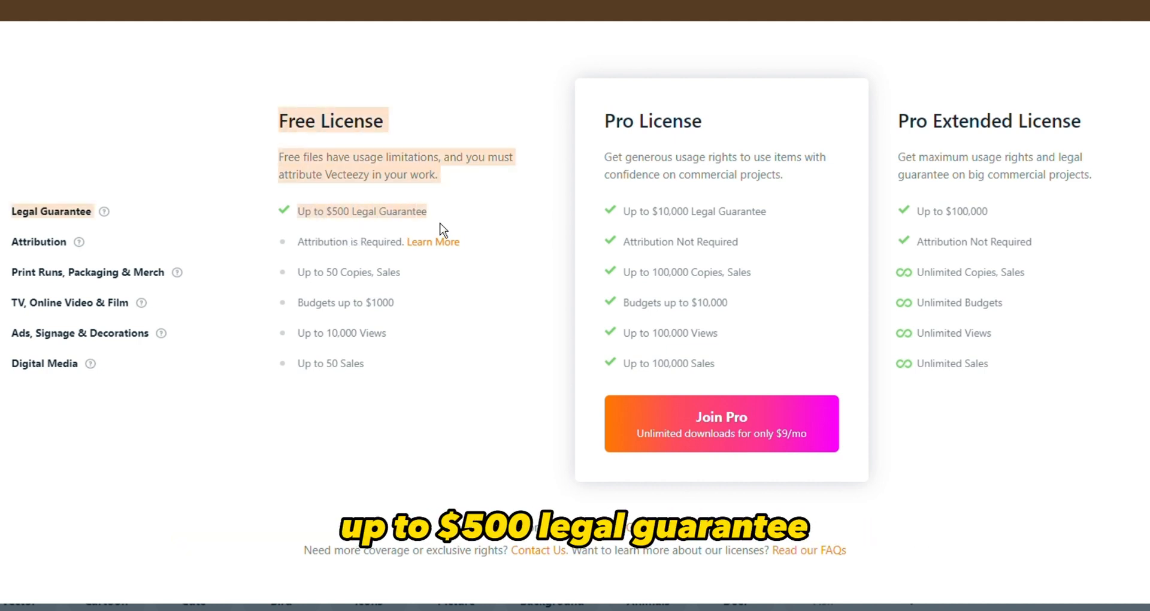
left_click_drag(297, 273, 403, 281)
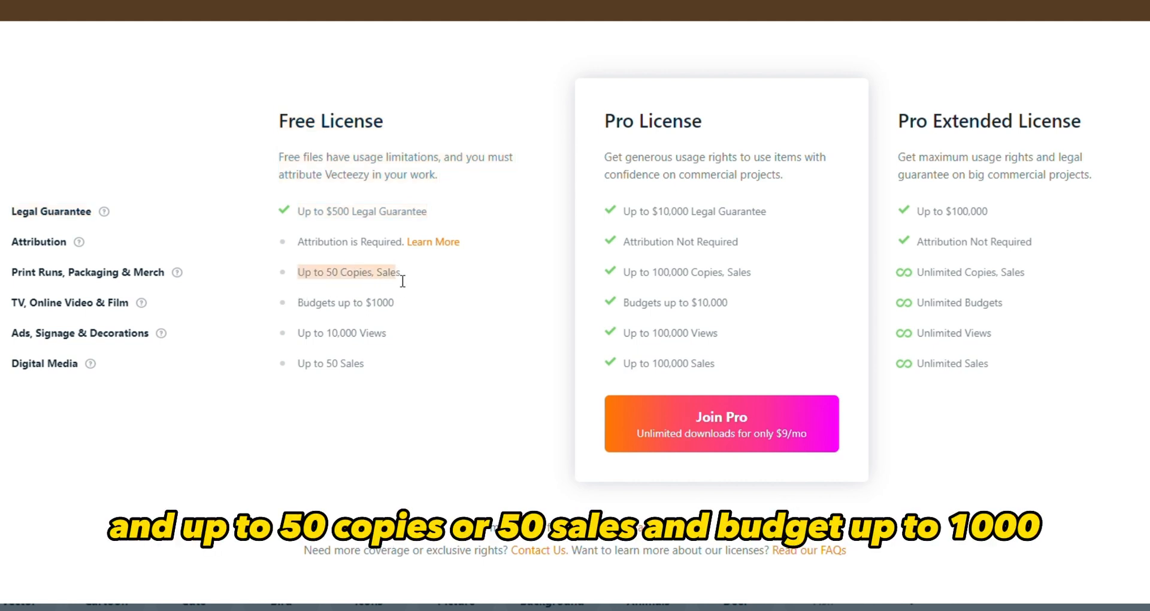
left_click_drag(298, 309, 426, 326)
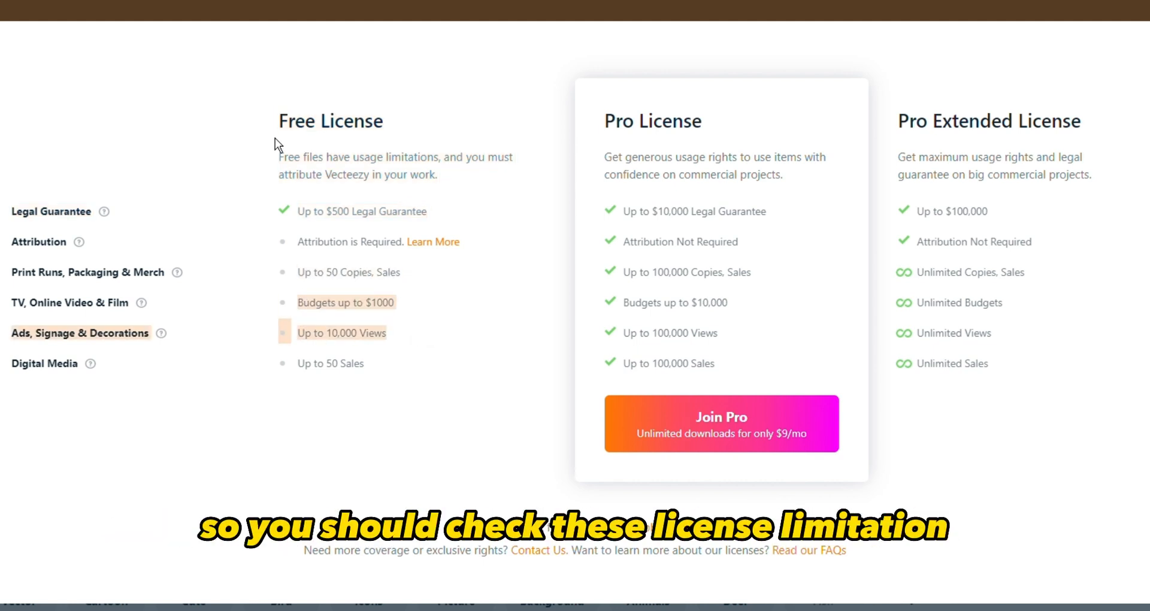
left_click_drag(275, 138, 340, 370)
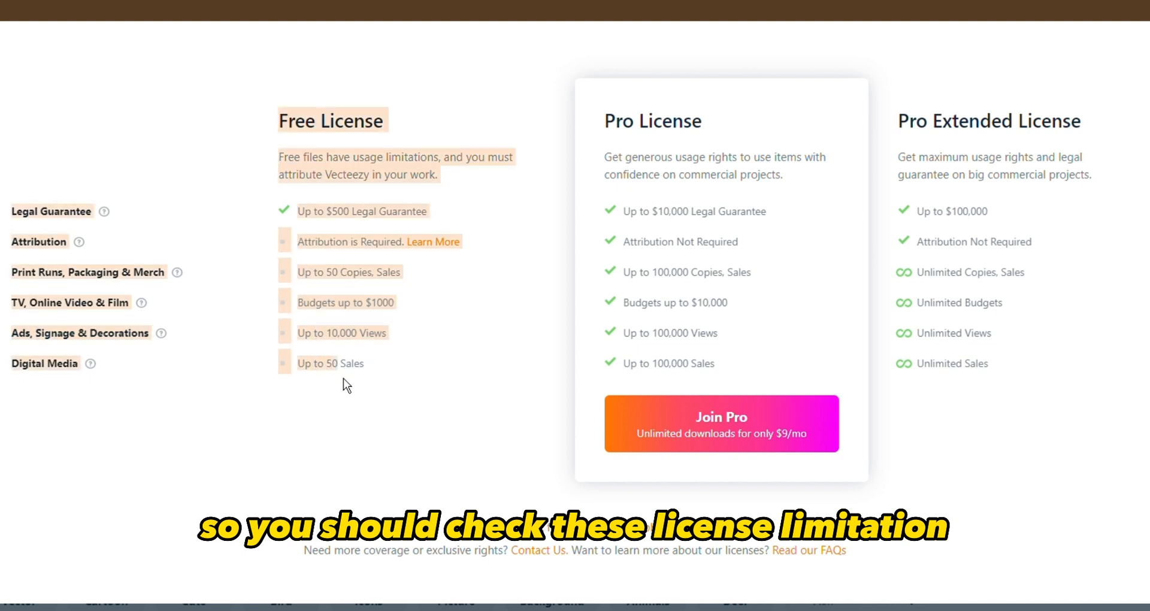
left_click(347, 385)
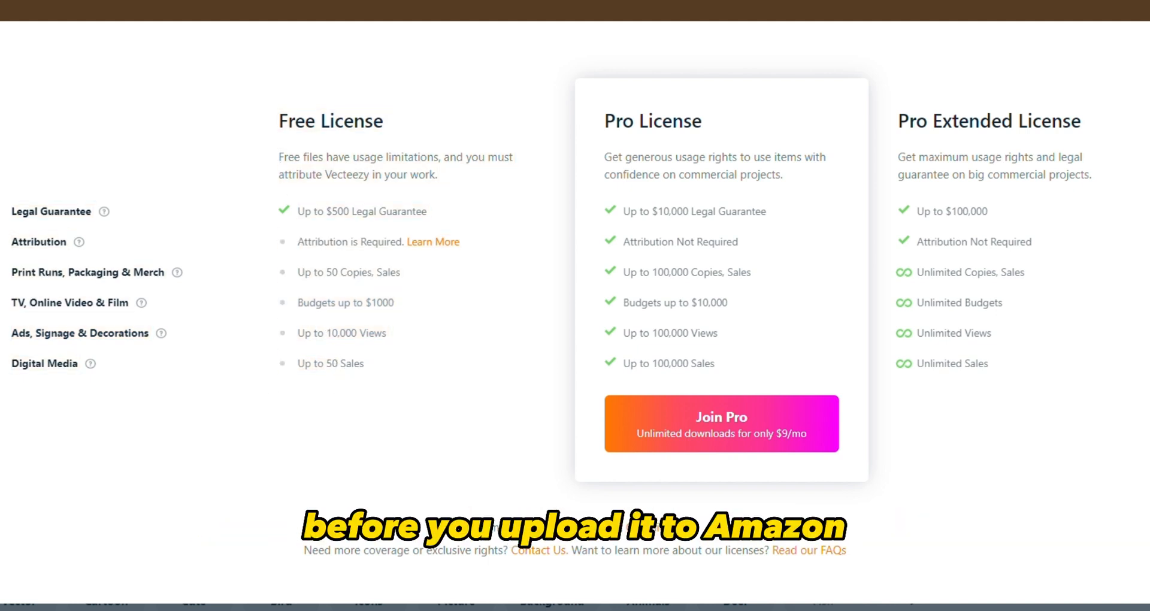
key("Escape")
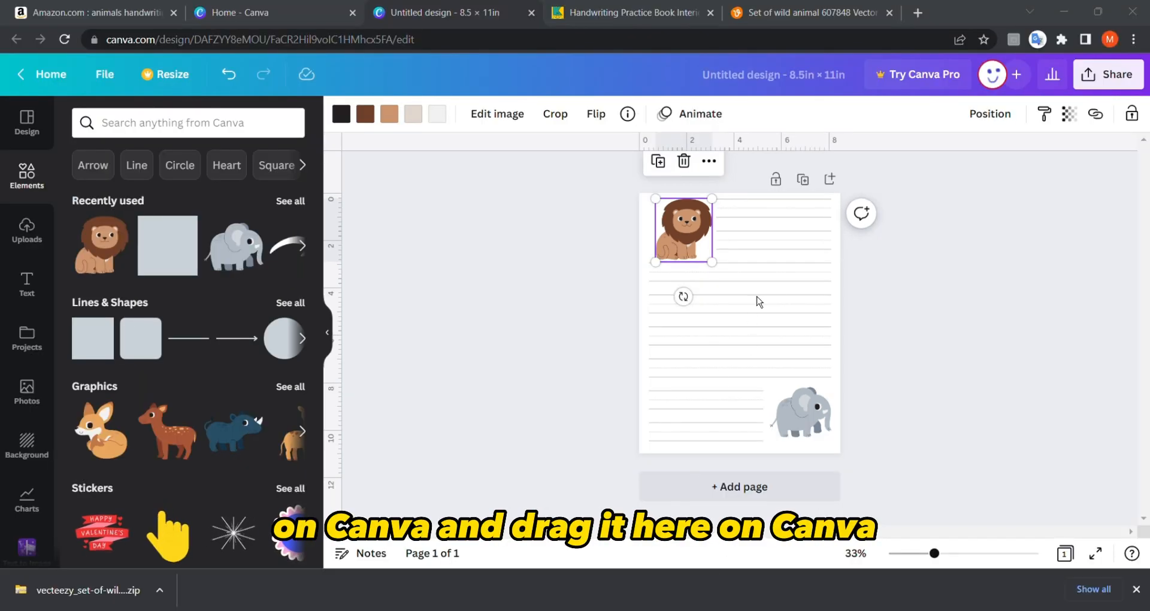
Step: Delete the lion and elephant graphics from the Canva page and bring up the uploaded images
left_click(27, 230)
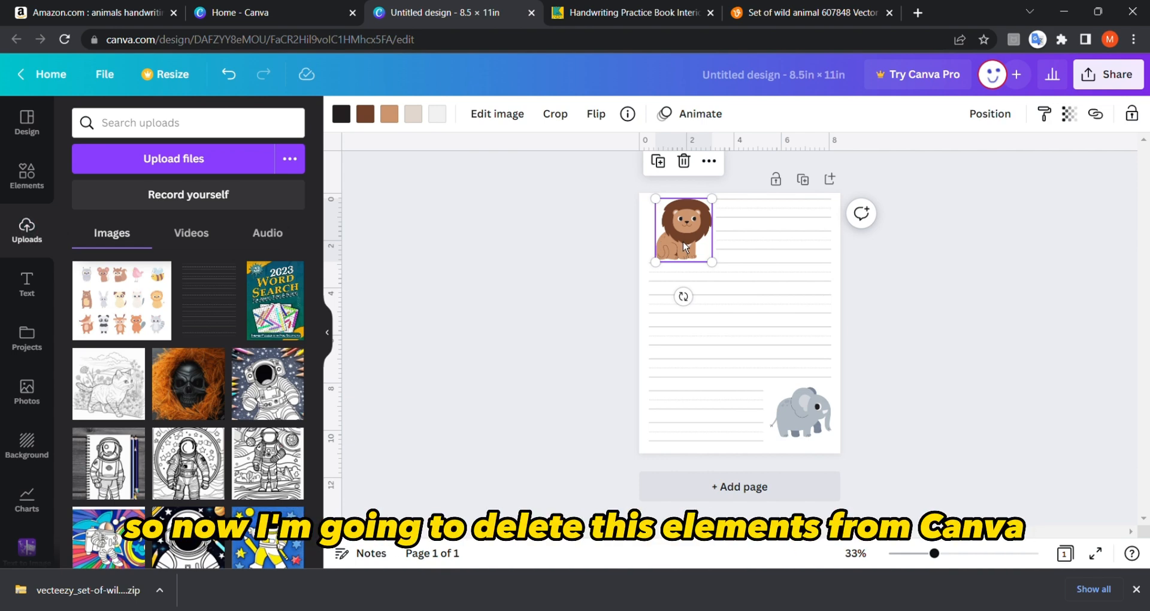
key("Delete")
left_click(805, 413)
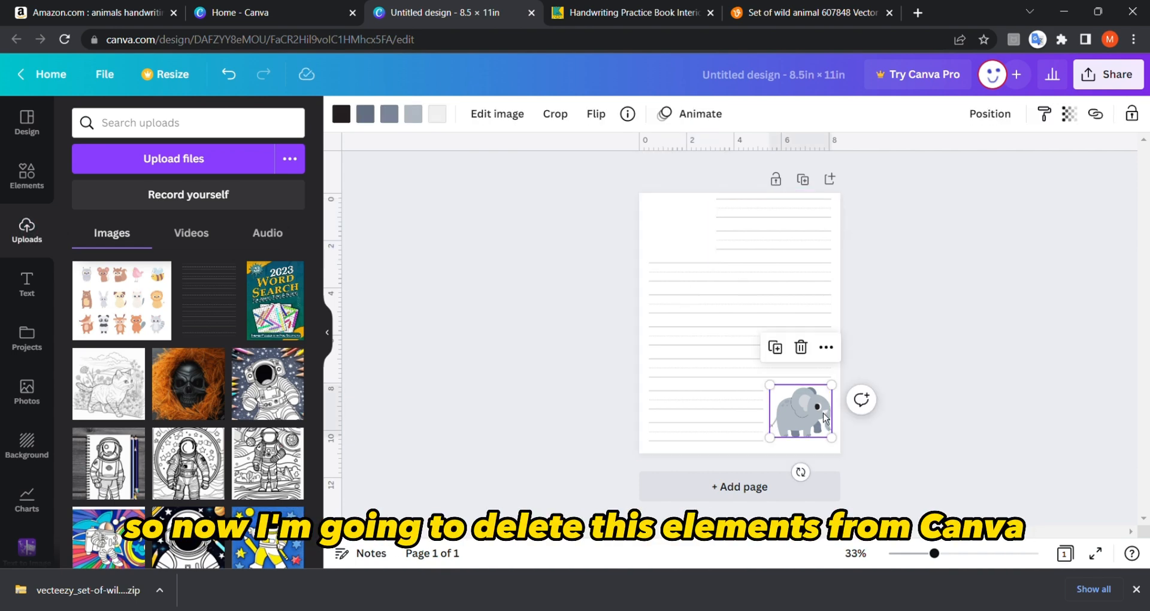
key("Delete")
Step: Insert the uploaded animal set image and crop it to the grey owl-like animal in its first row
left_click(122, 301)
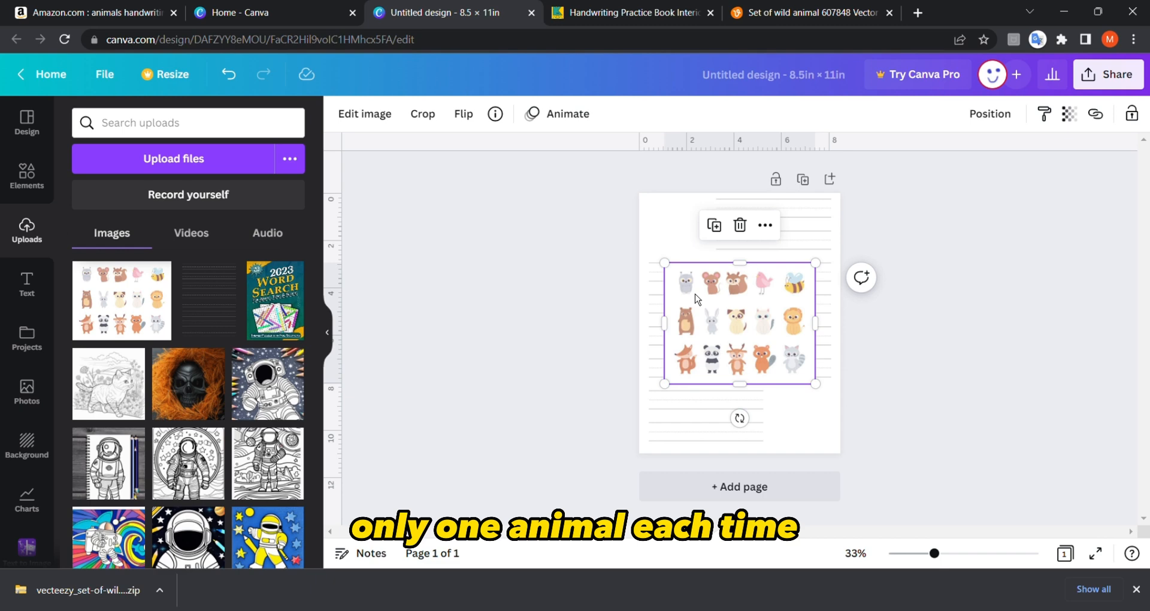
left_click(422, 114)
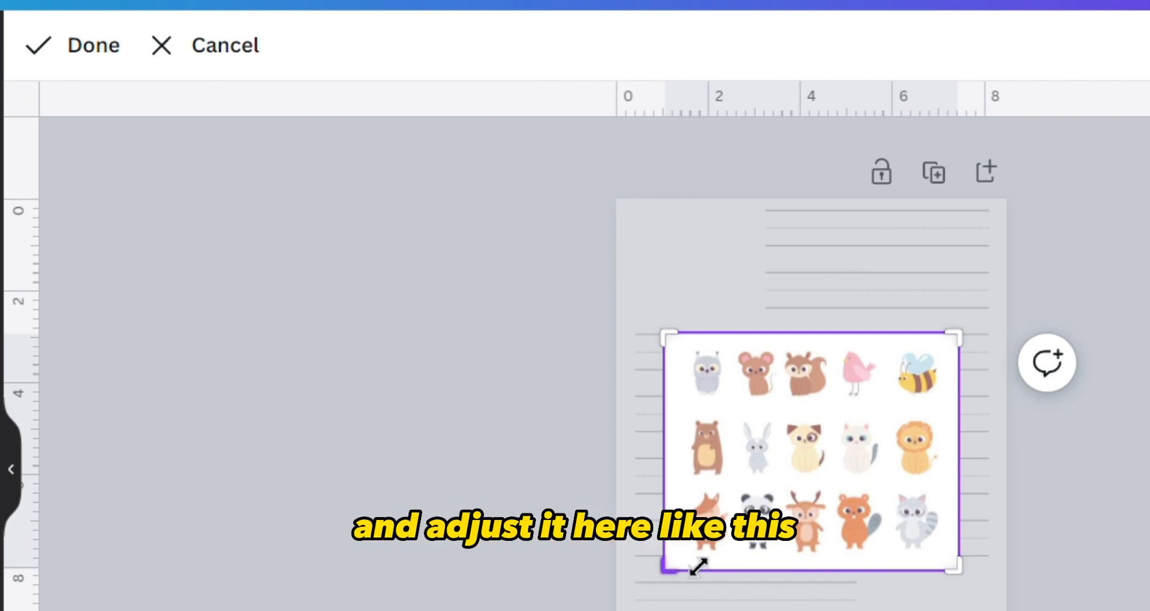
left_click_drag(675, 391, 673, 313)
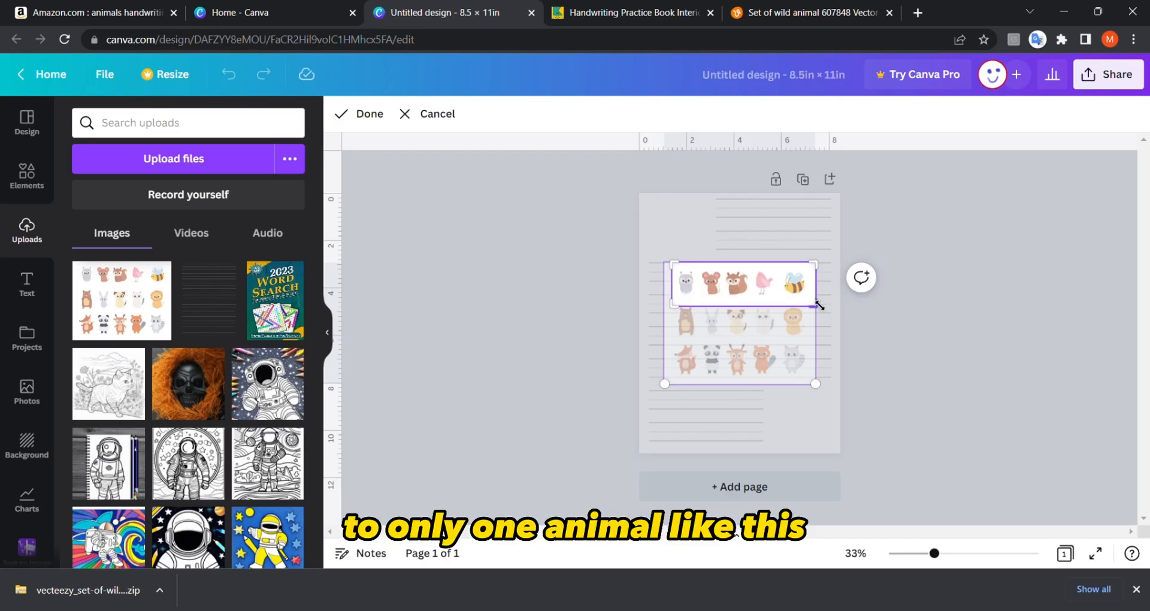
left_click_drag(825, 307, 707, 312)
left_click(359, 114)
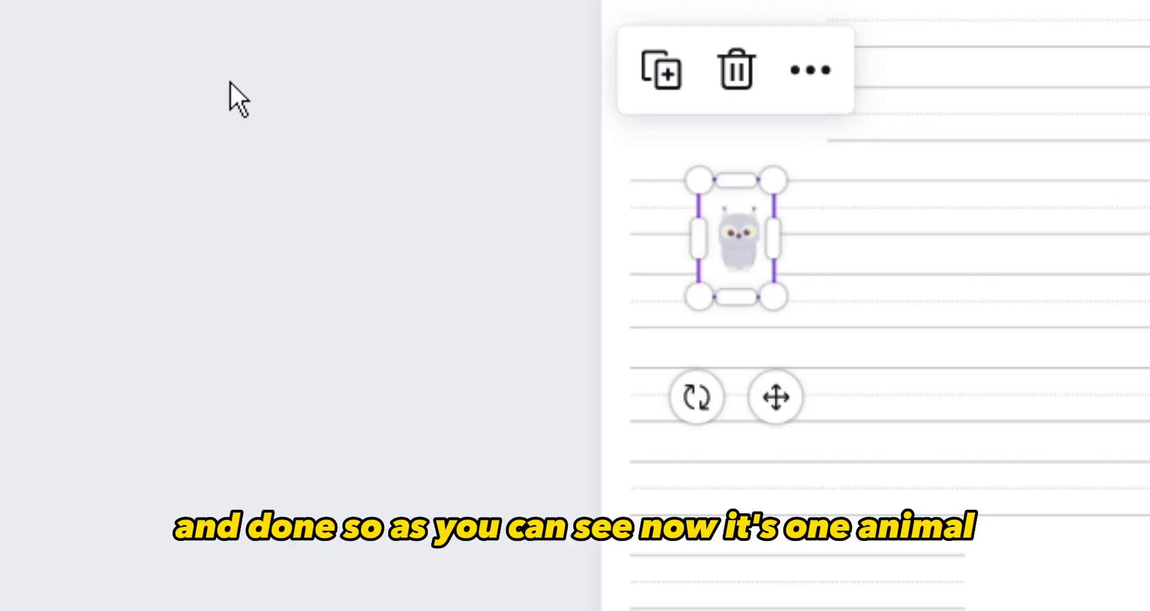
Step: Enlarge the grey animal to about 2 × 3.2 in, fit it into the page's lower-right corner and narrow the white box behind it
left_click_drag(806, 318, 880, 418)
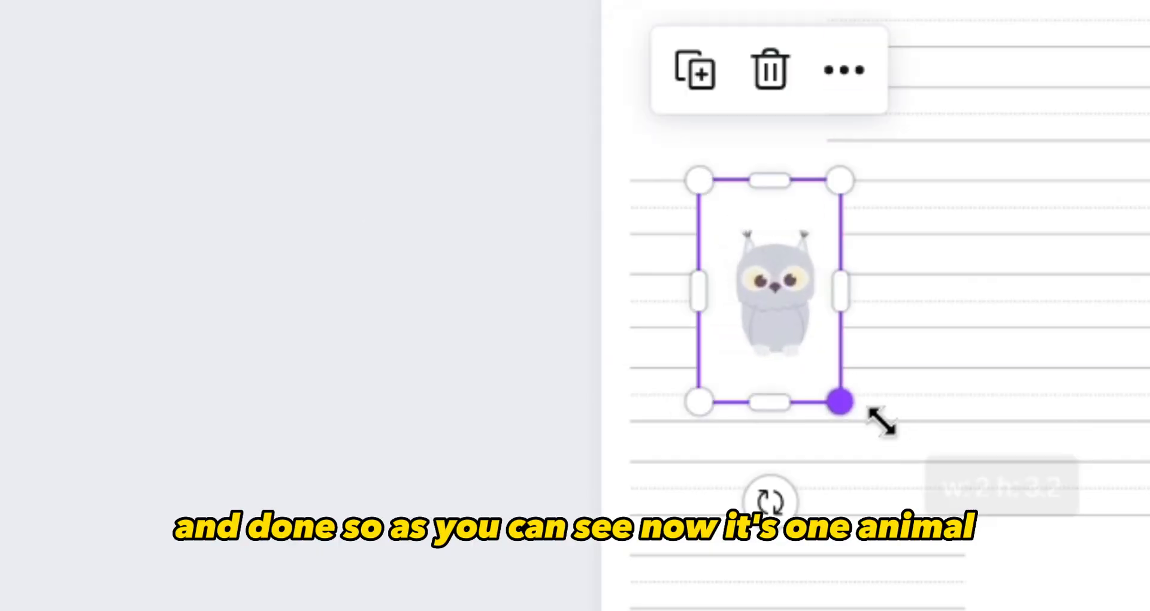
left_click_drag(815, 319, 813, 415)
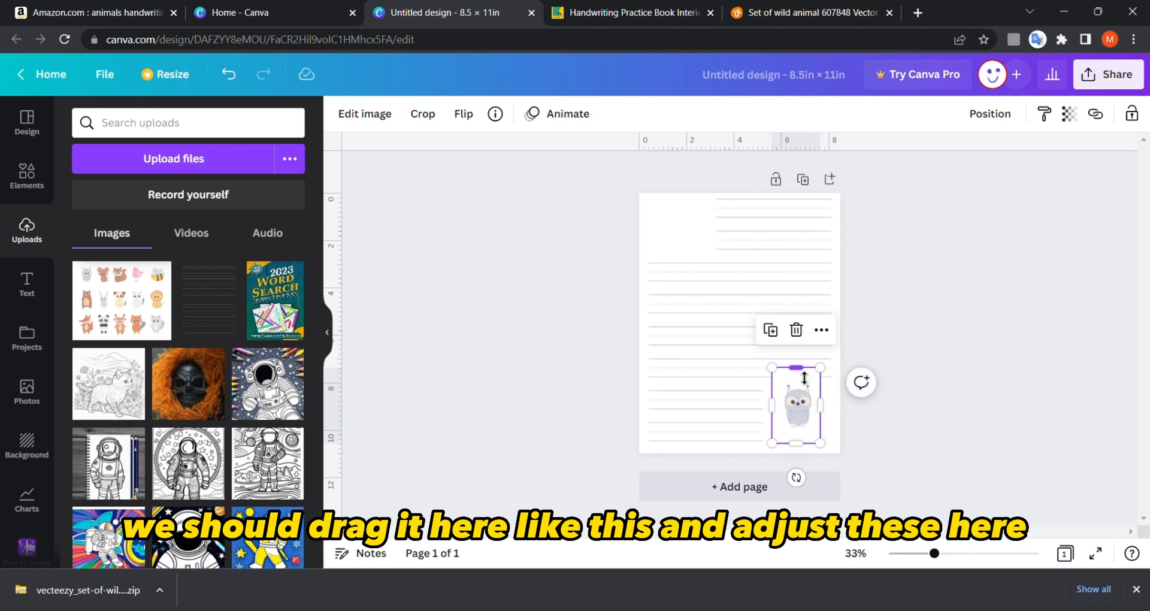
left_click_drag(804, 378, 796, 426)
left_click(462, 353)
left_click(785, 419)
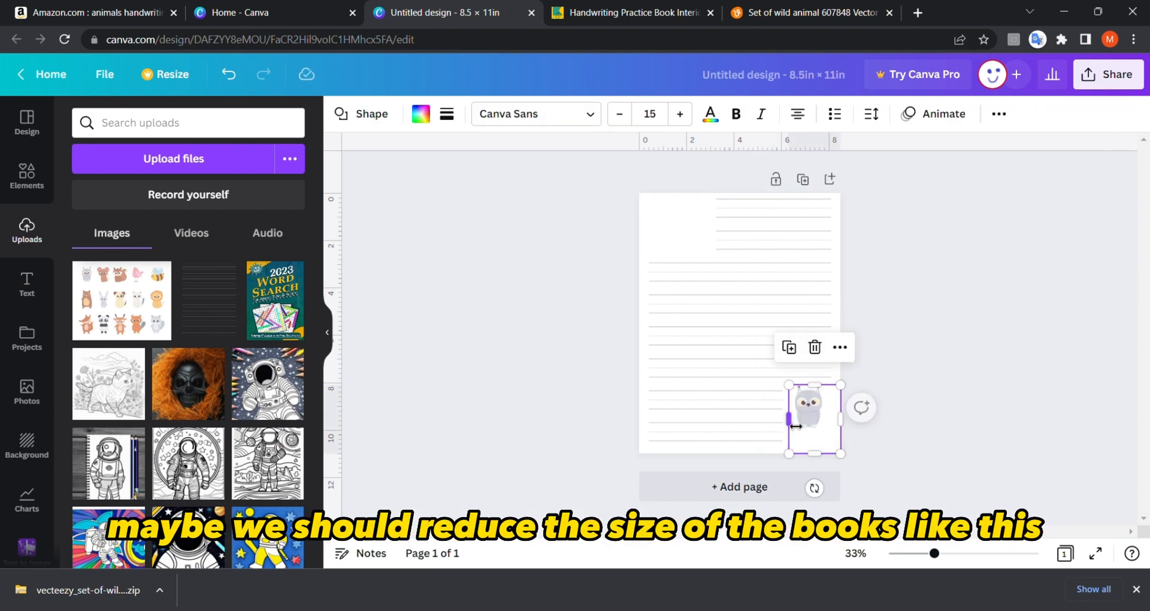
left_click(571, 412)
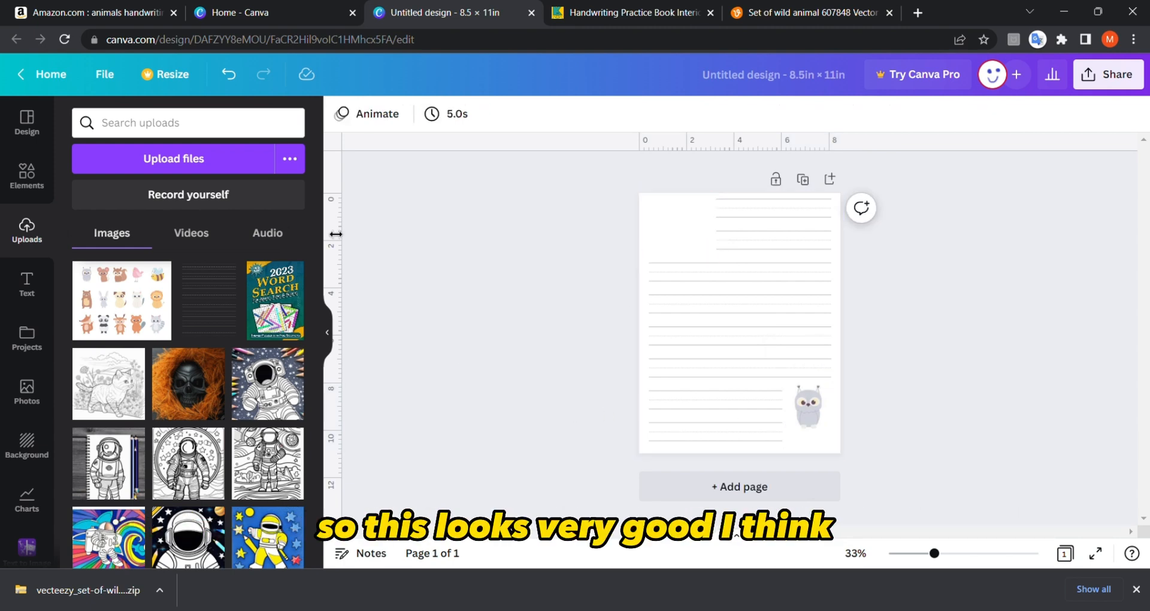
Step: Insert the animal set image again and enlarge it over the middle of the page
left_click(122, 300)
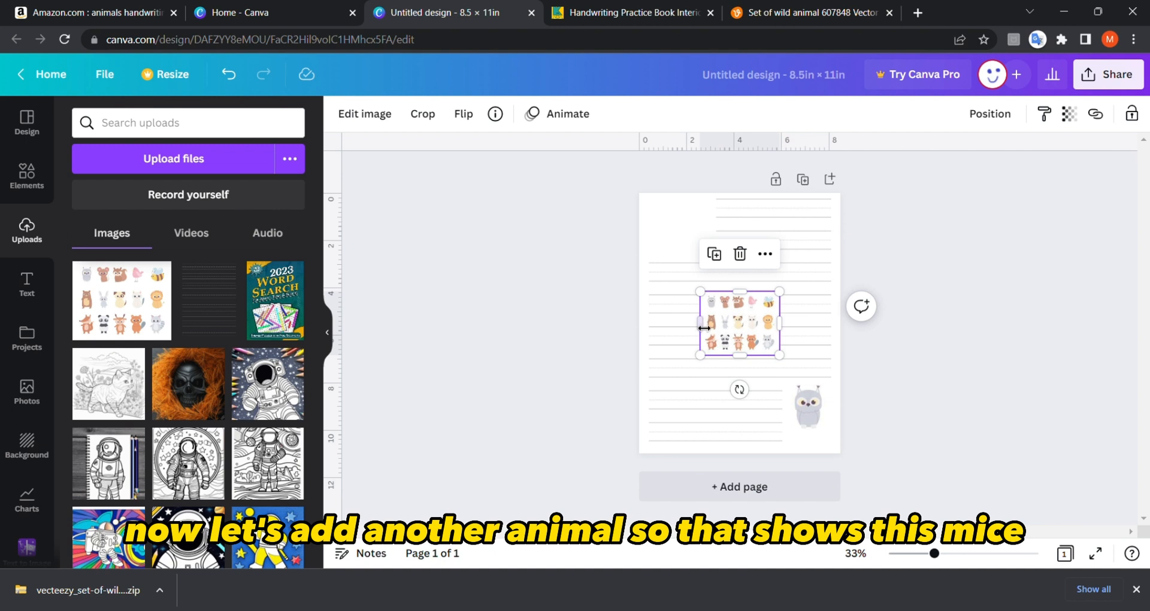
left_click_drag(711, 304, 659, 273)
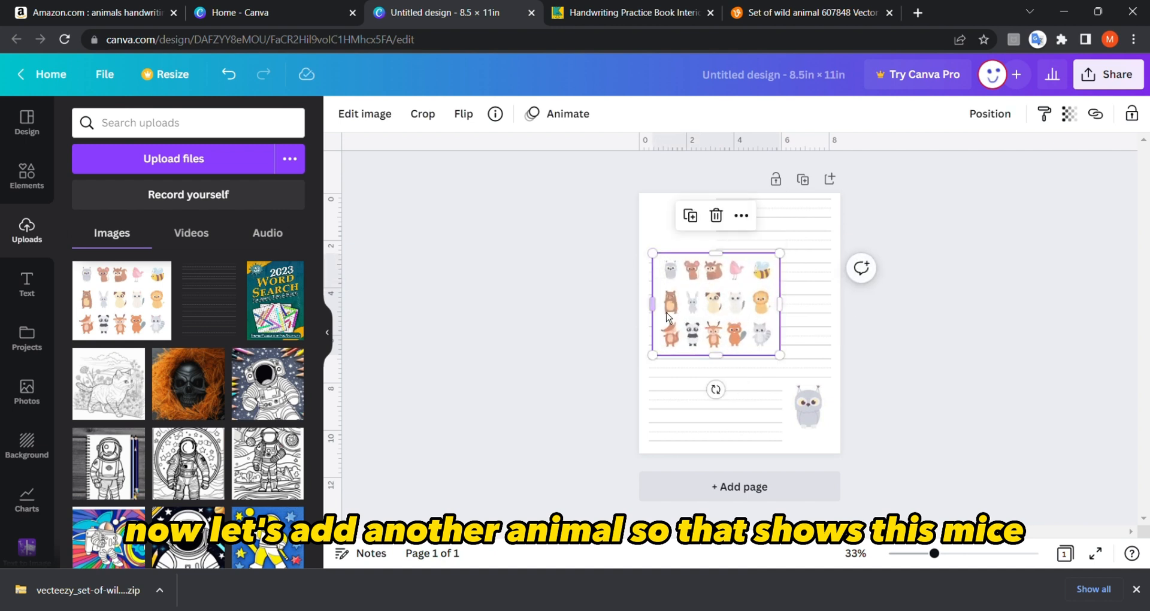
mouse_move(667, 315)
left_mouse_down()
mouse_move(697, 311)
mouse_move(675, 324)
left_mouse_up()
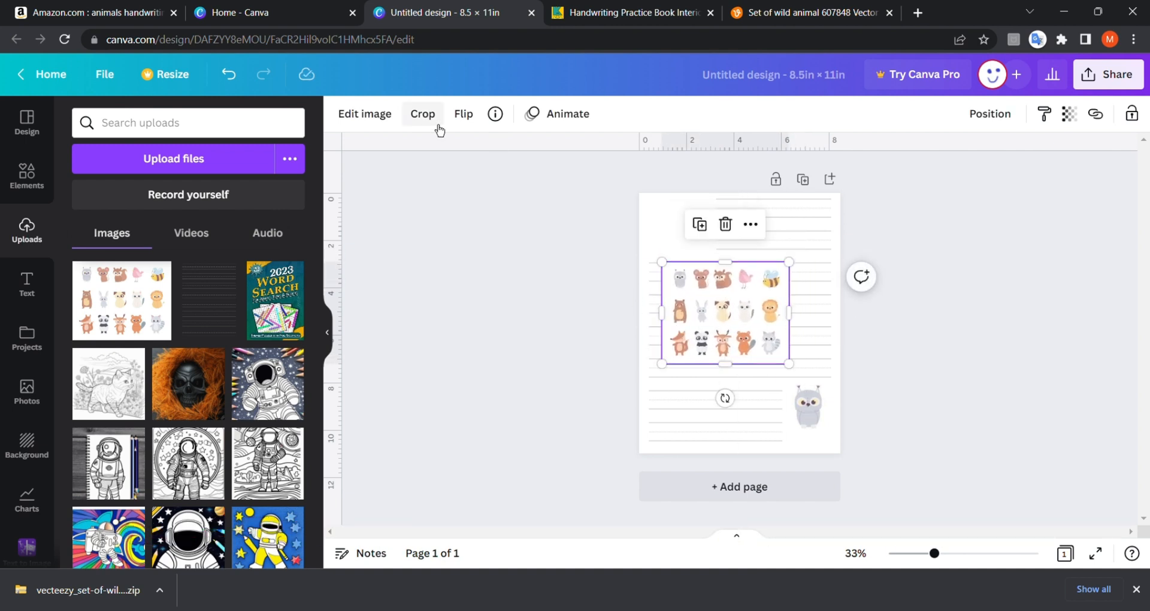
Step: Crop the animal set to the brown mouse and place it enlarged in the page's upper-left corner
left_click(437, 125)
left_click_drag(662, 363, 704, 302)
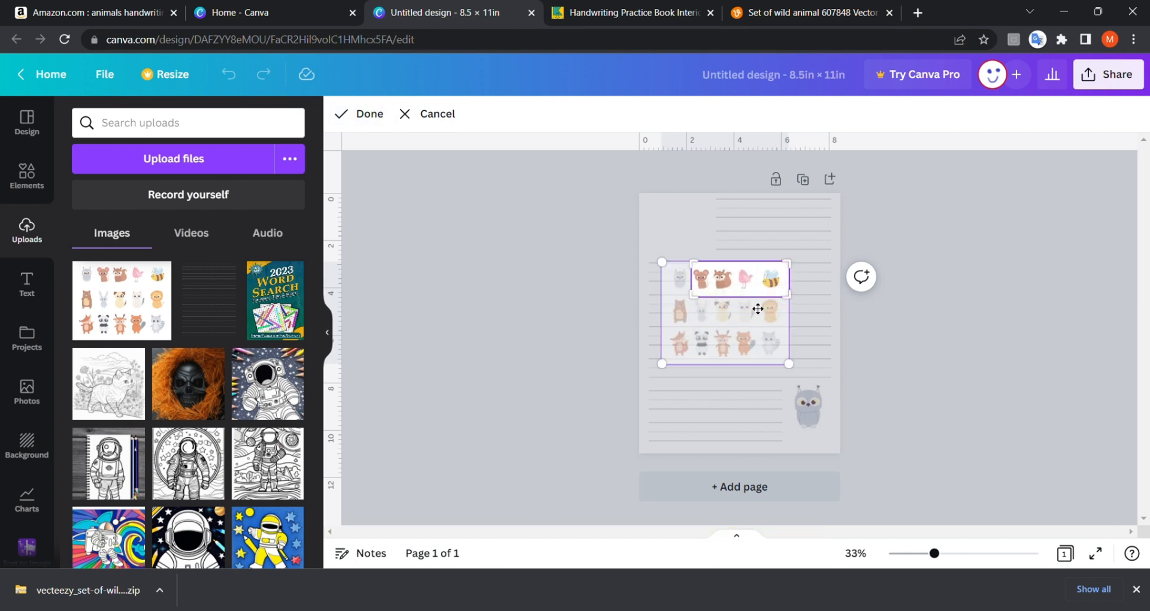
left_click_drag(795, 272, 731, 278)
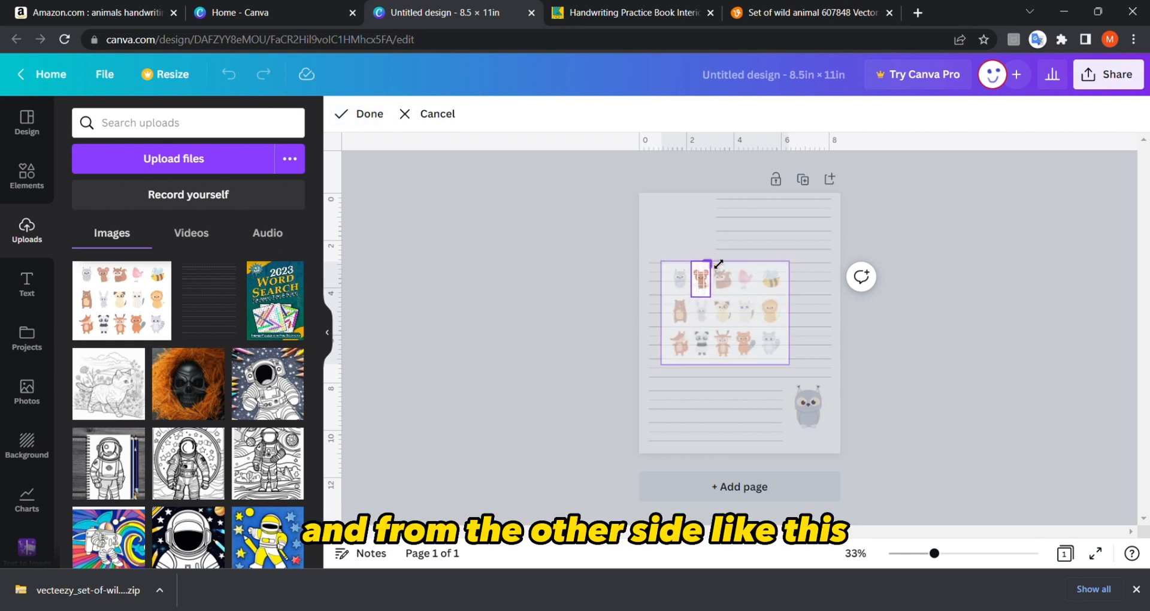
left_click(349, 114)
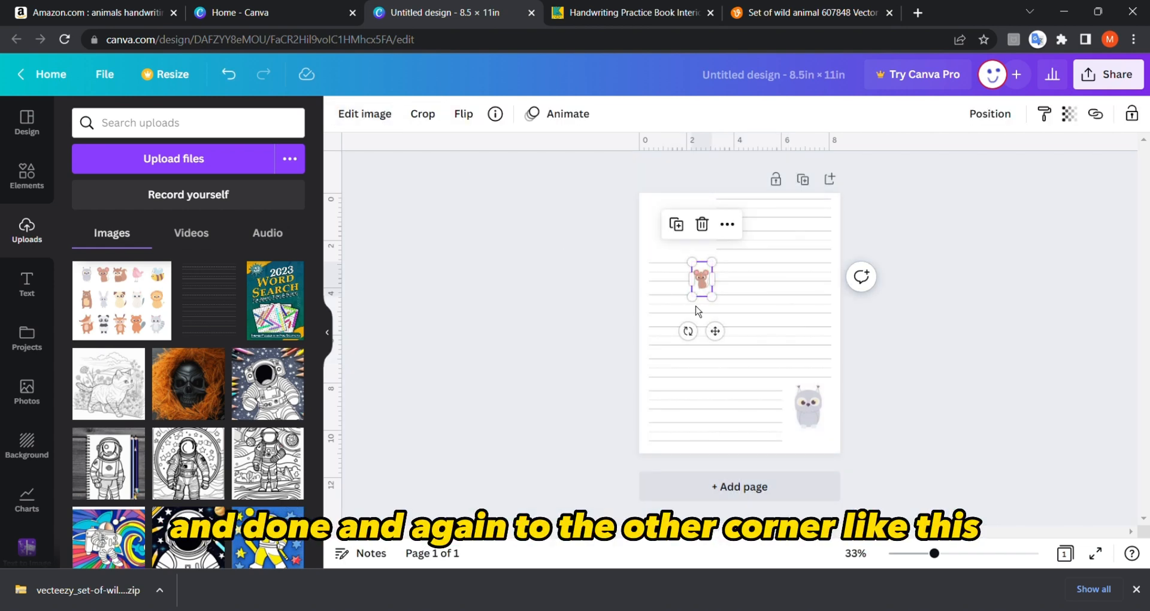
left_click_drag(718, 301, 688, 251)
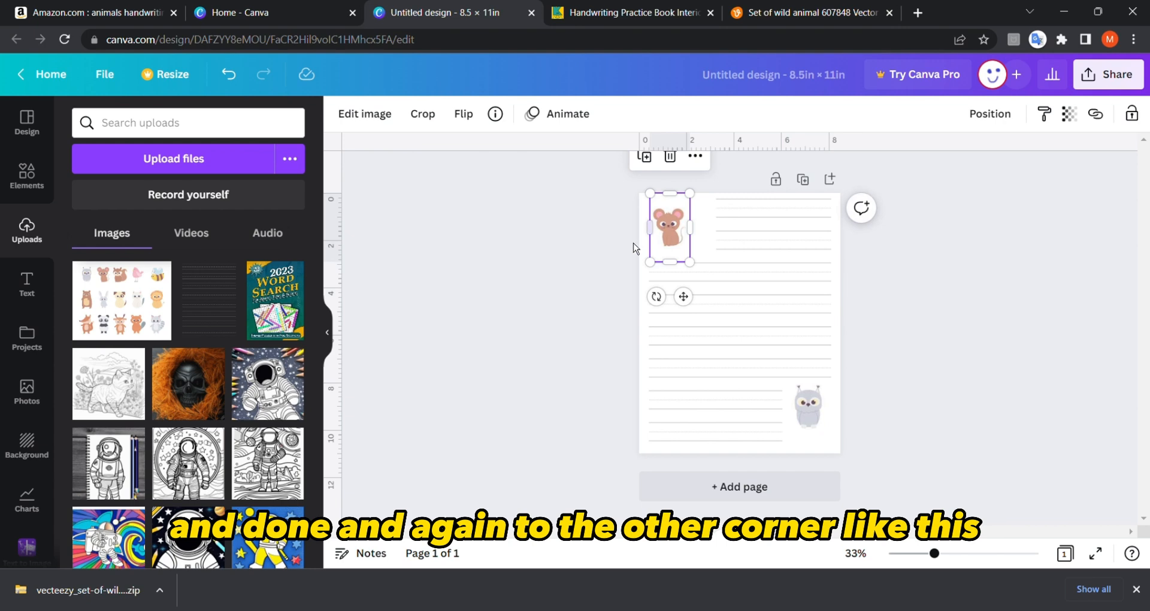
left_click(561, 238)
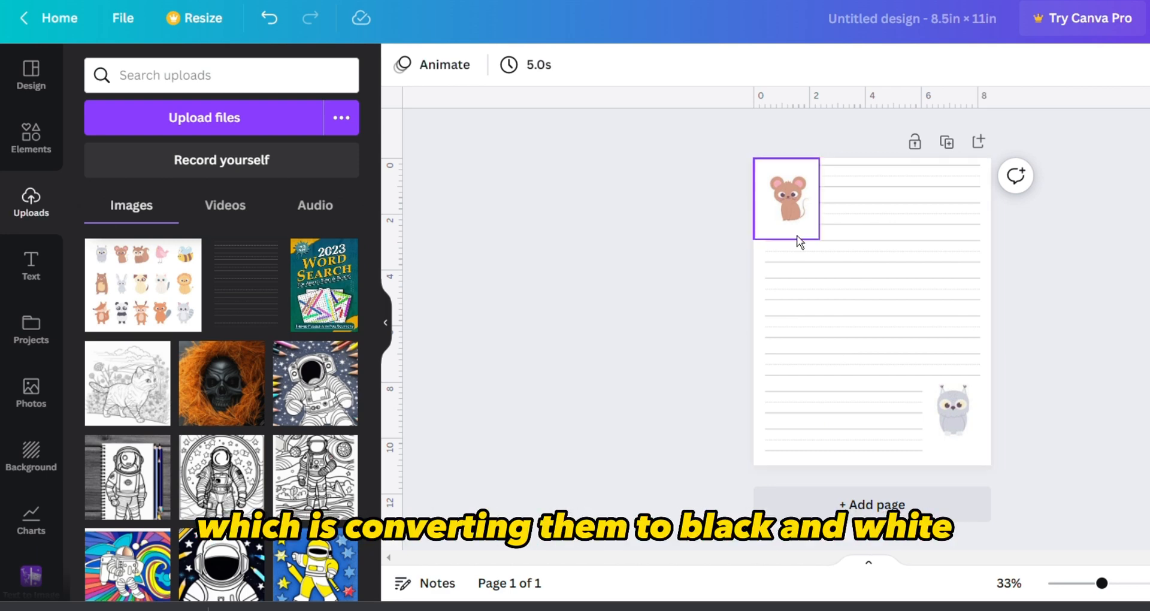
Step: Try the Greyscale filter on the mouse image and apply the Street filter instead
left_click(797, 186)
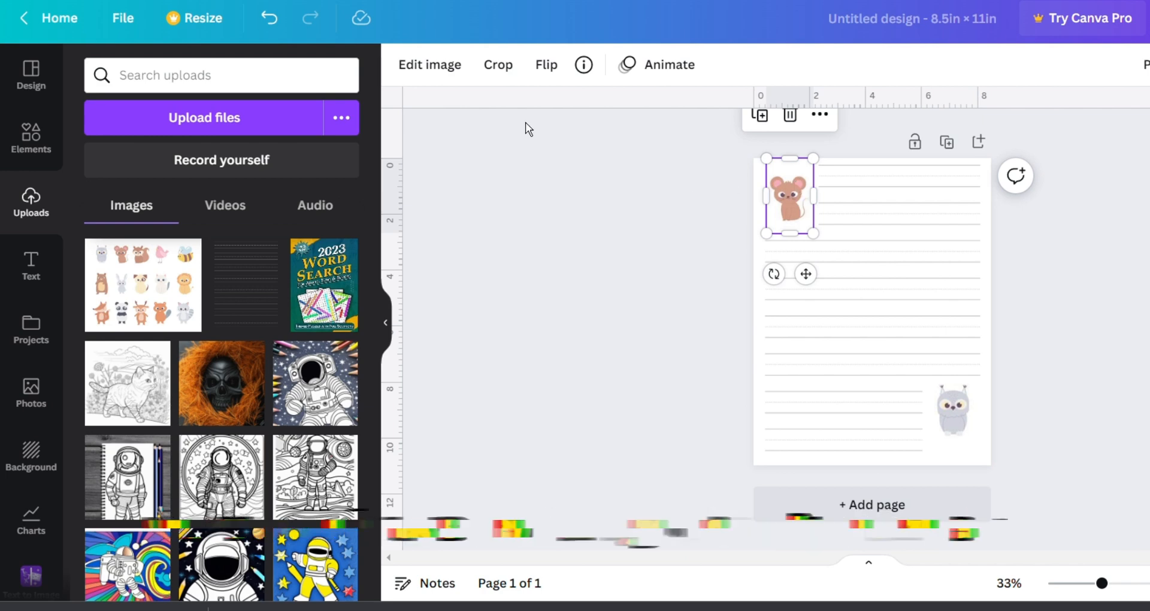
left_click(430, 68)
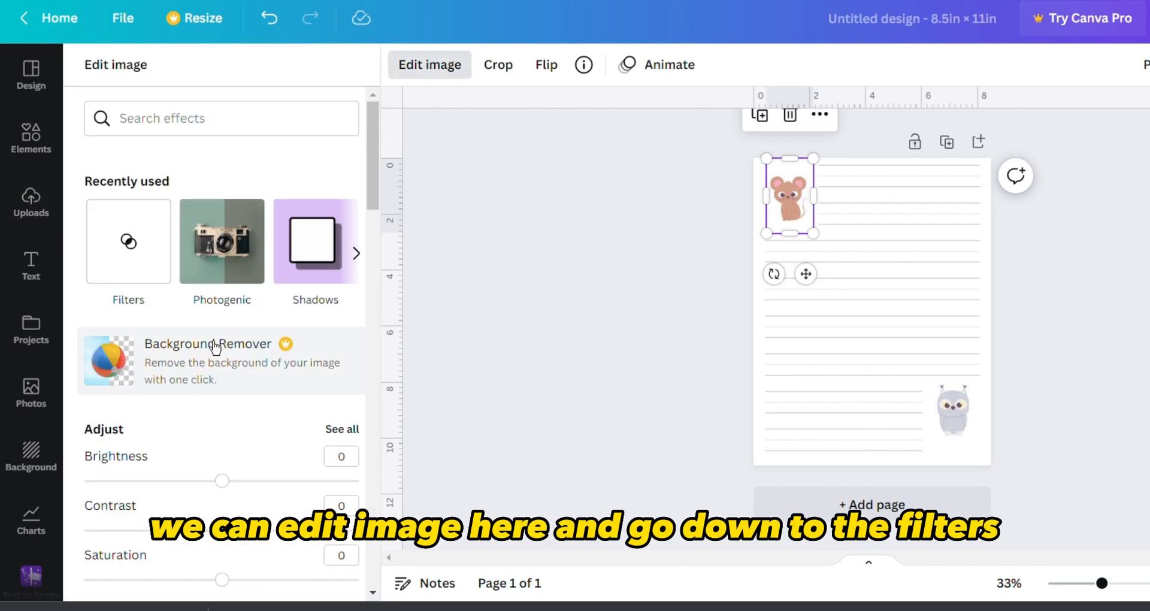
scroll(213, 372, "down", 6)
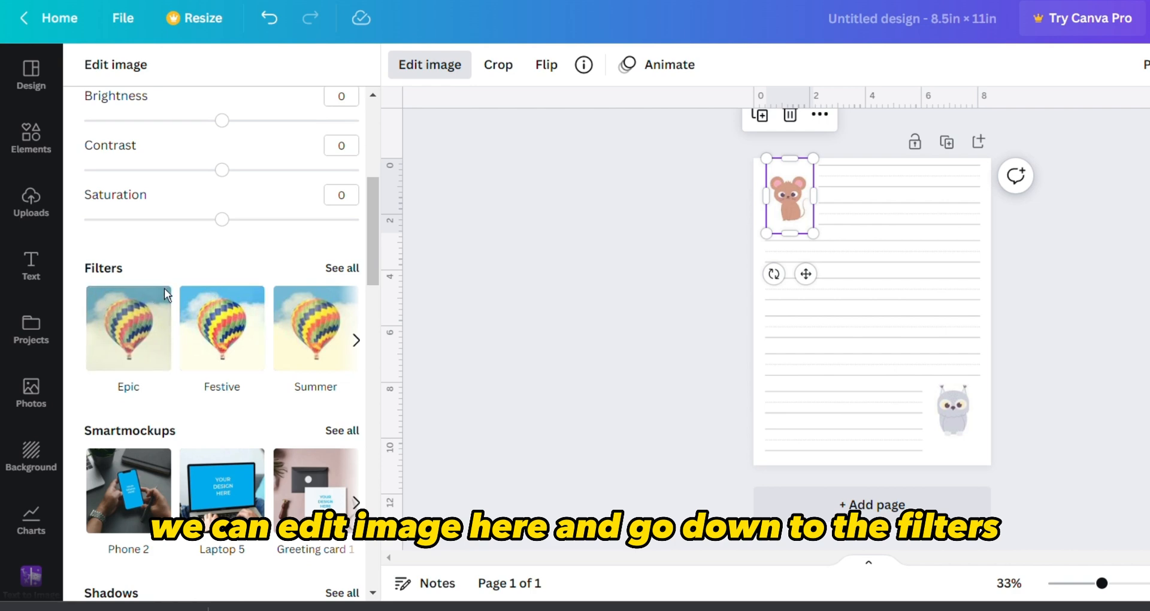
left_click(352, 269)
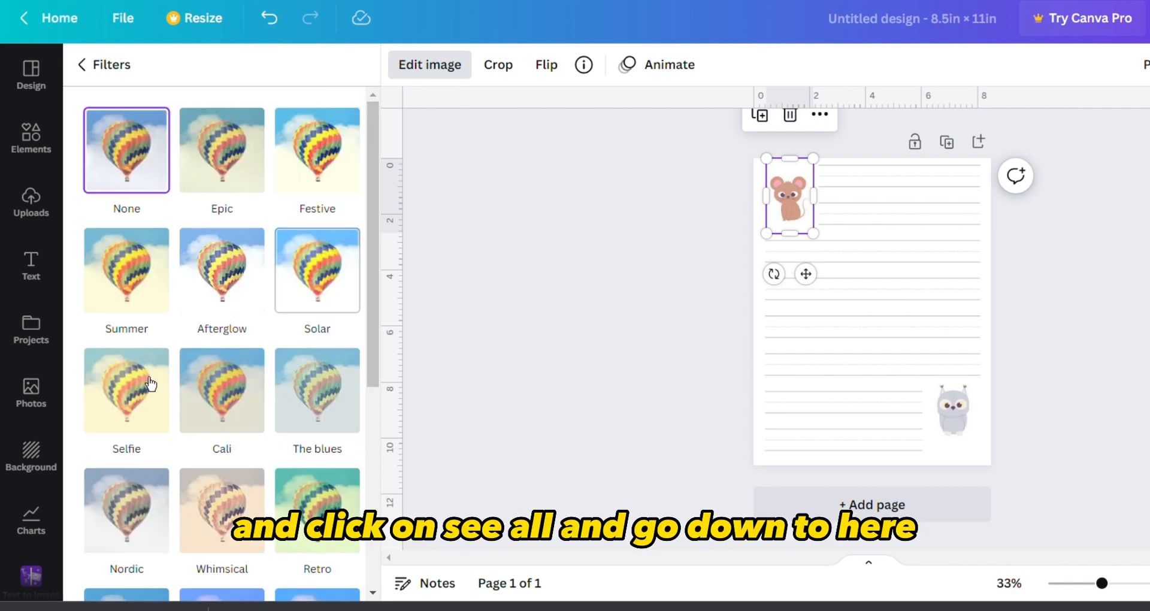
scroll(150, 383, "down", 6)
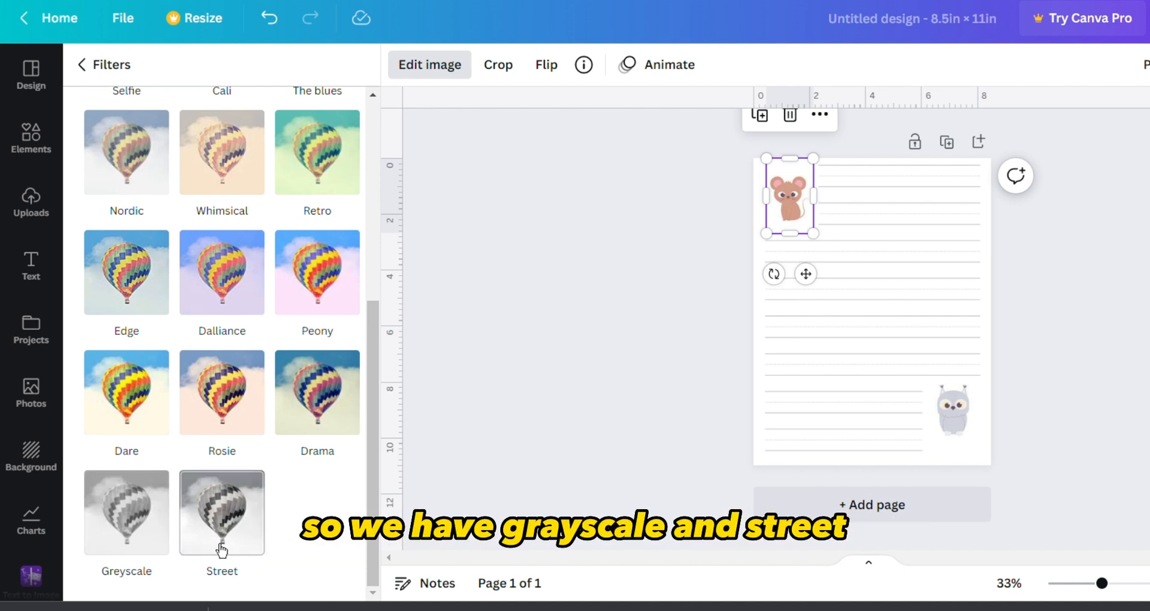
left_click(141, 538)
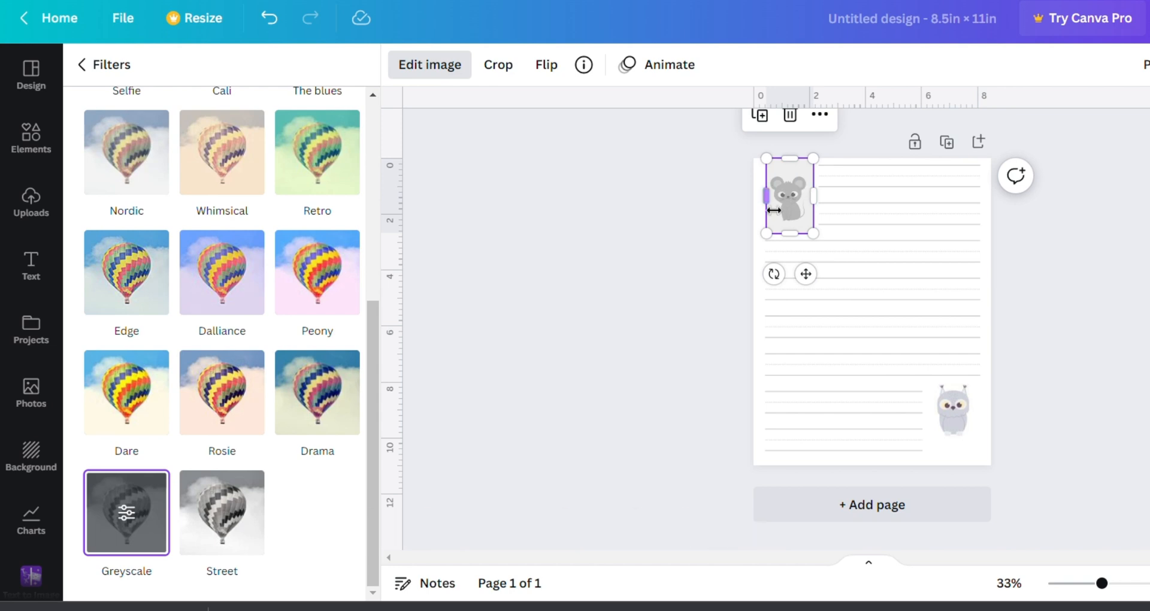
left_click(249, 535)
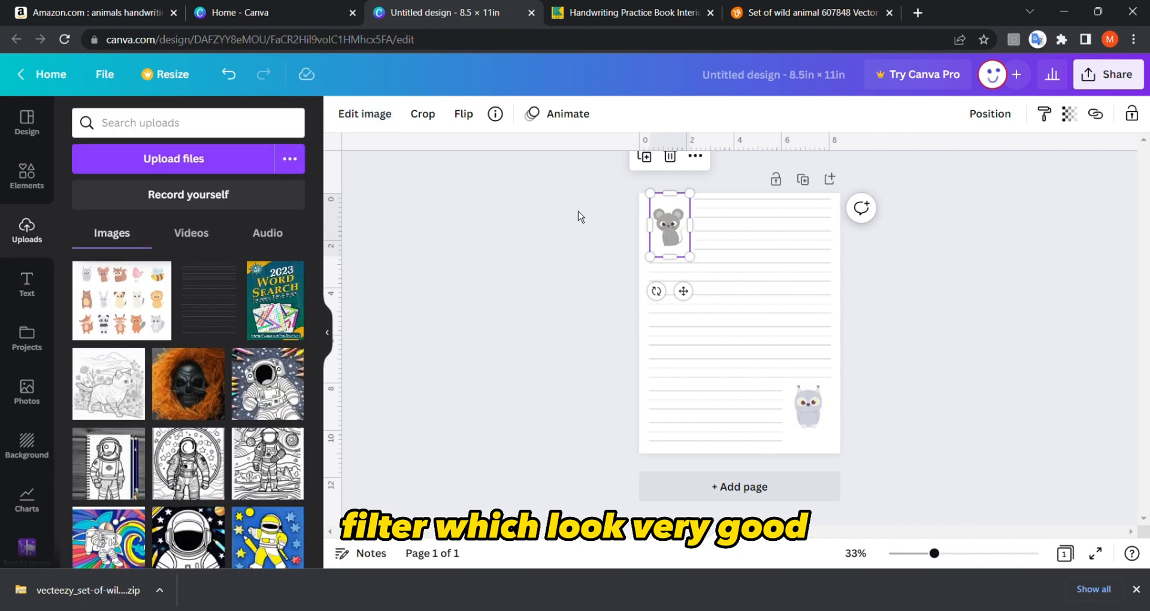
left_click(578, 217)
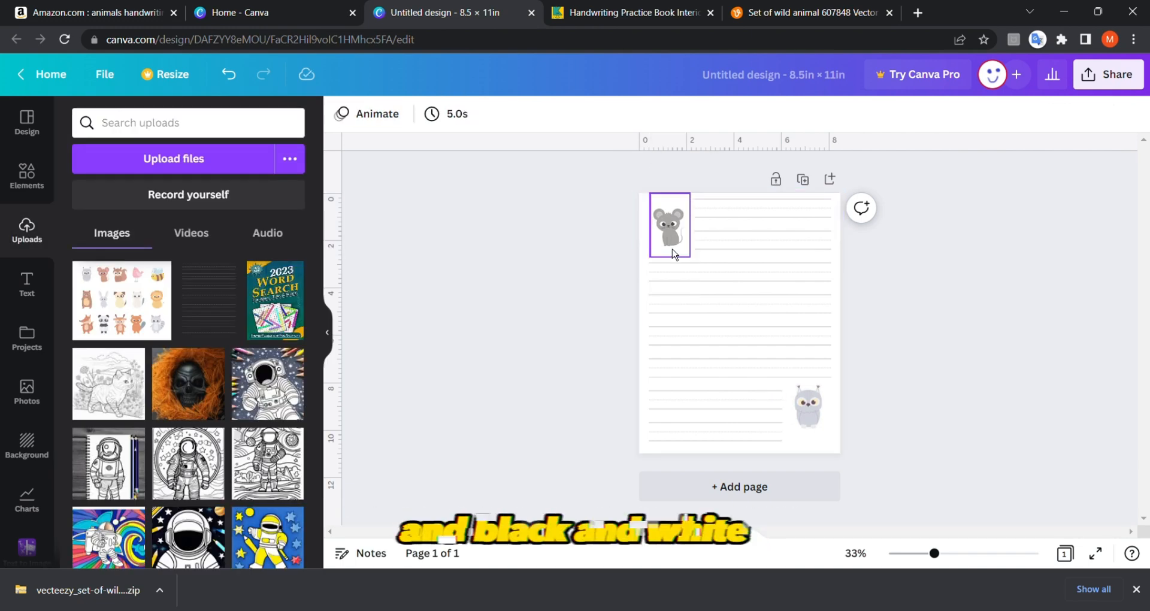
Step: Apply the Street filter to the grey animal in the page's lower-right corner
left_click(807, 413)
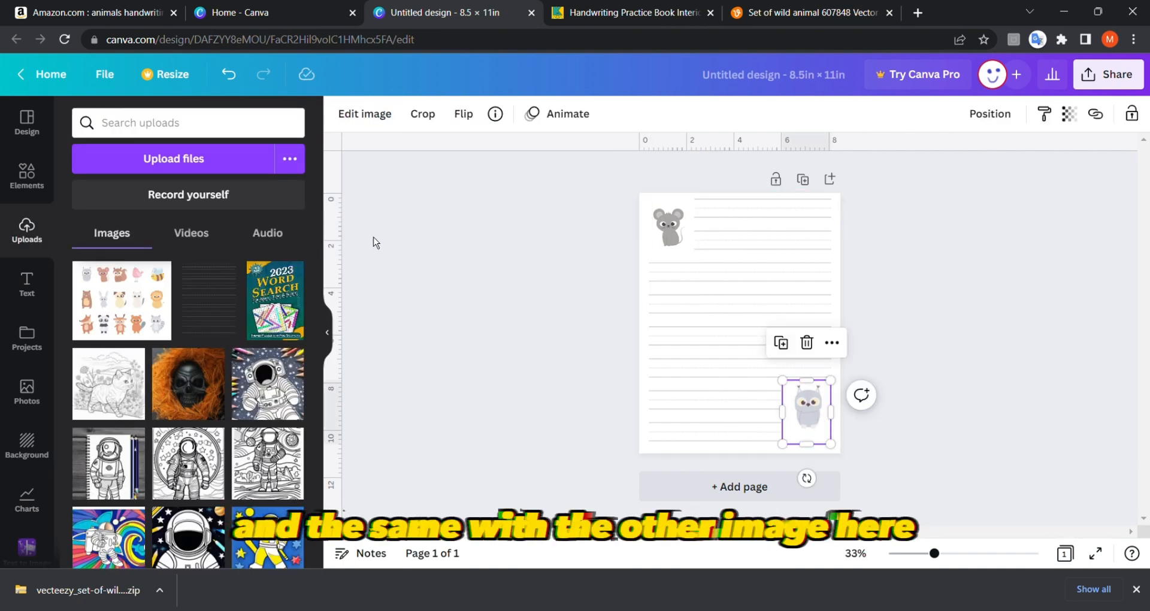
left_click(367, 115)
scroll(150, 420, "down", 10)
scroll(153, 438, "down", 6)
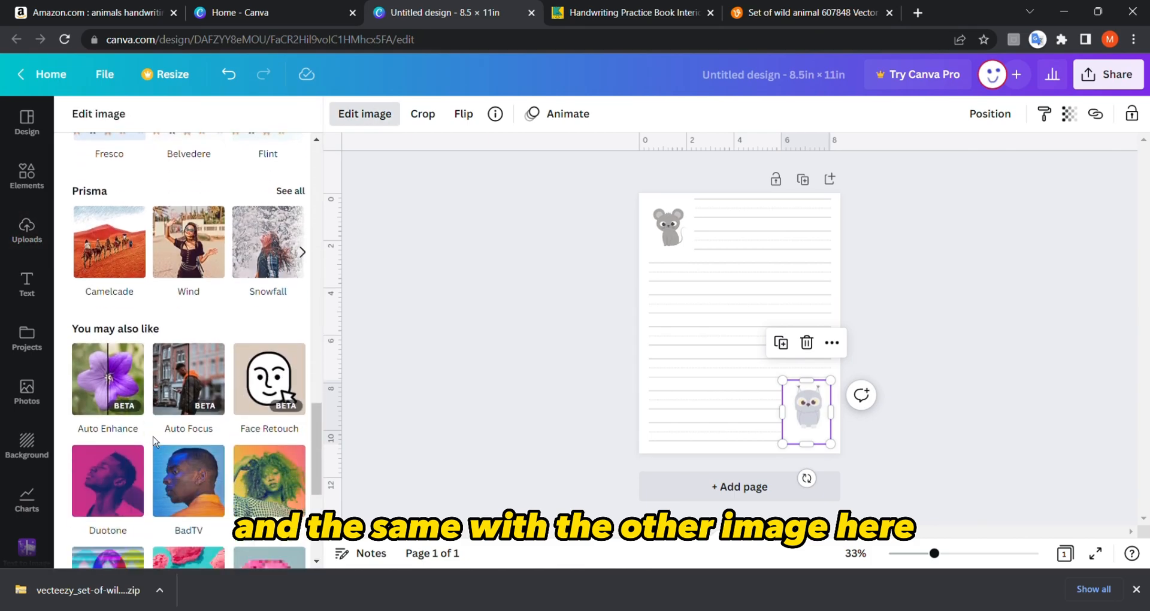
left_click(189, 492)
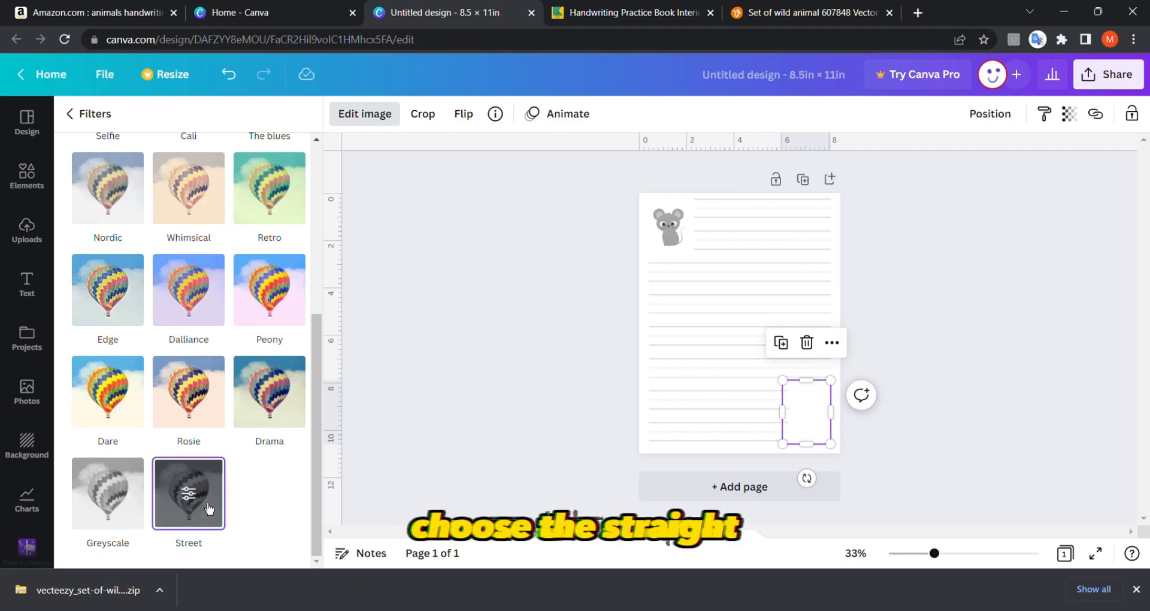
Step: Add a heading reading "A A A A" and place it on the page's first writing line beside the mouse
left_click(560, 330)
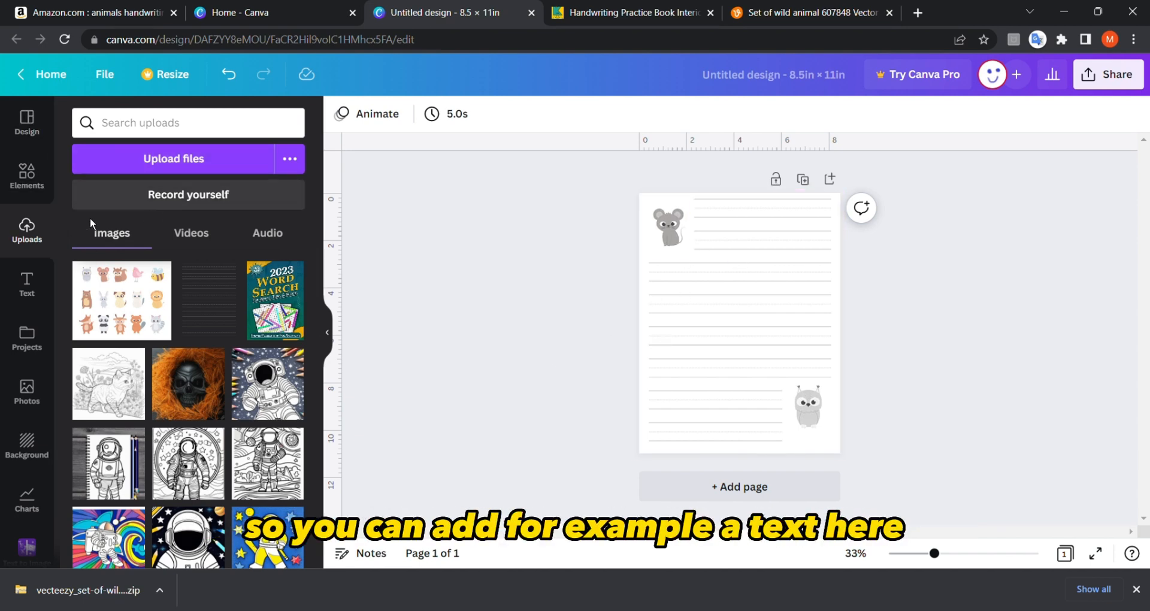
left_click(27, 283)
left_click(156, 234)
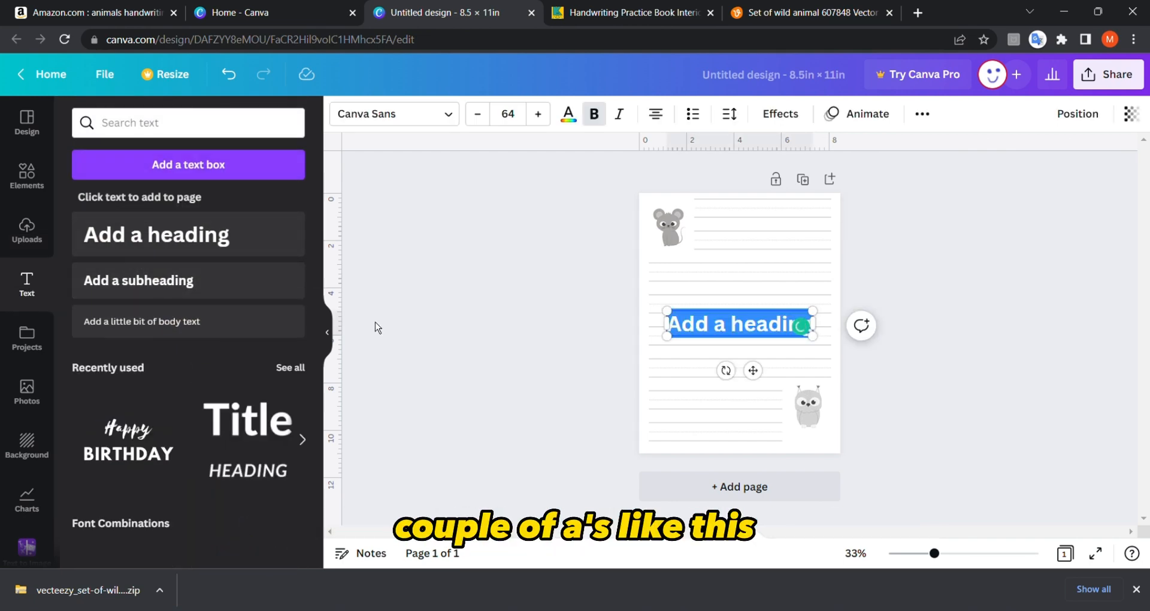
type("A A A A")
left_click_drag(738, 330, 735, 210)
Step: Try dotted fonts such as CityLight Dots on the letters and set them in Raleway Dots
left_click(395, 114)
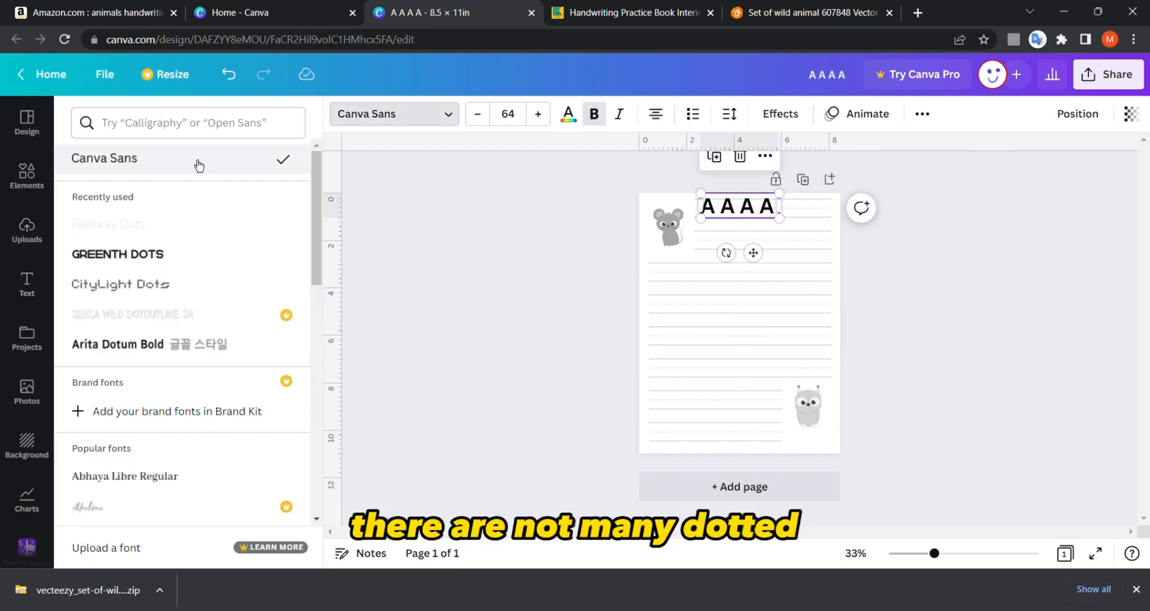
left_click(178, 230)
left_click(144, 314)
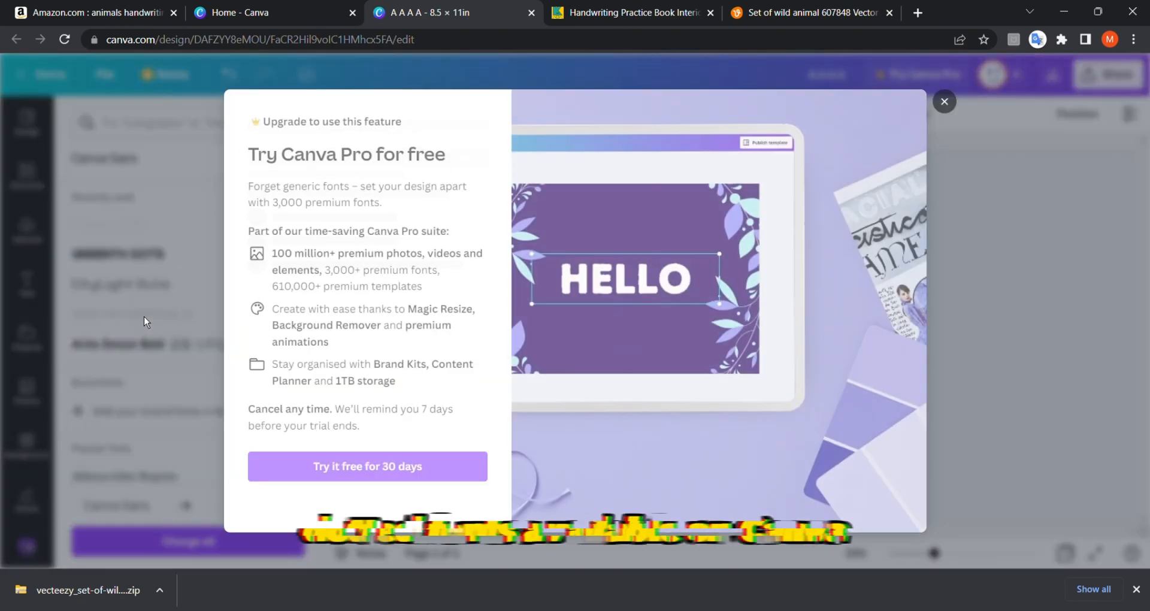
left_click(943, 109)
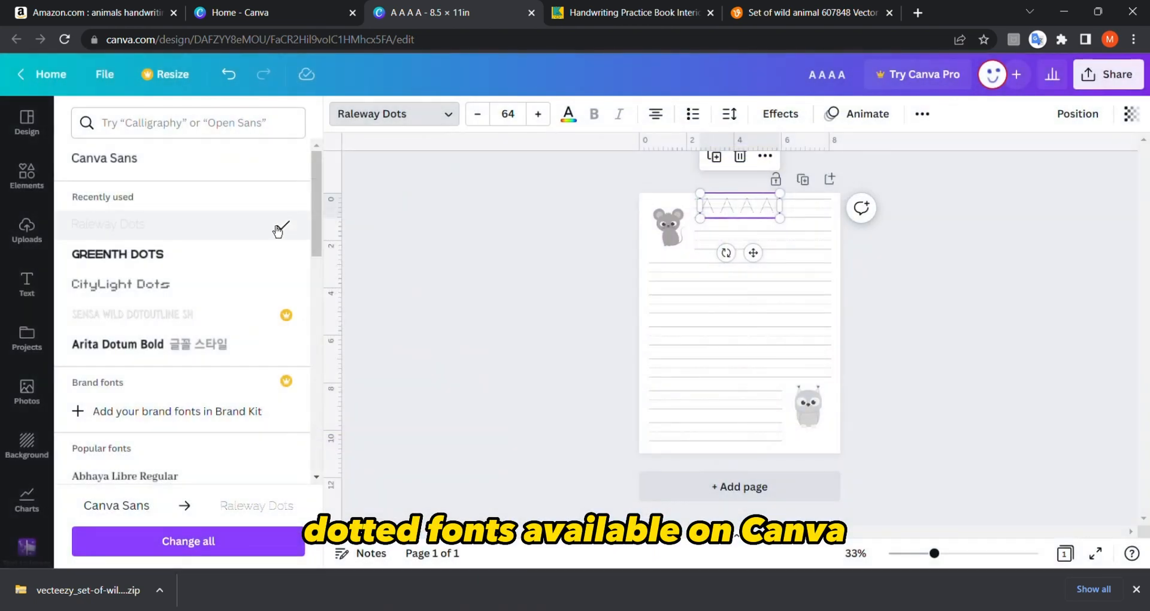
left_click(162, 297)
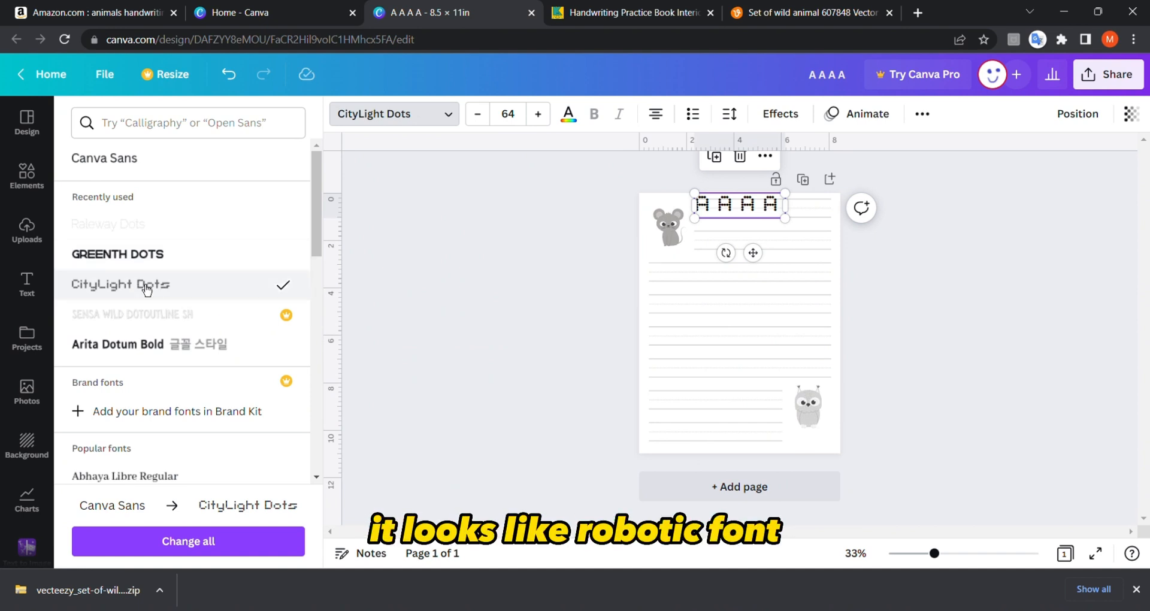
left_click(130, 237)
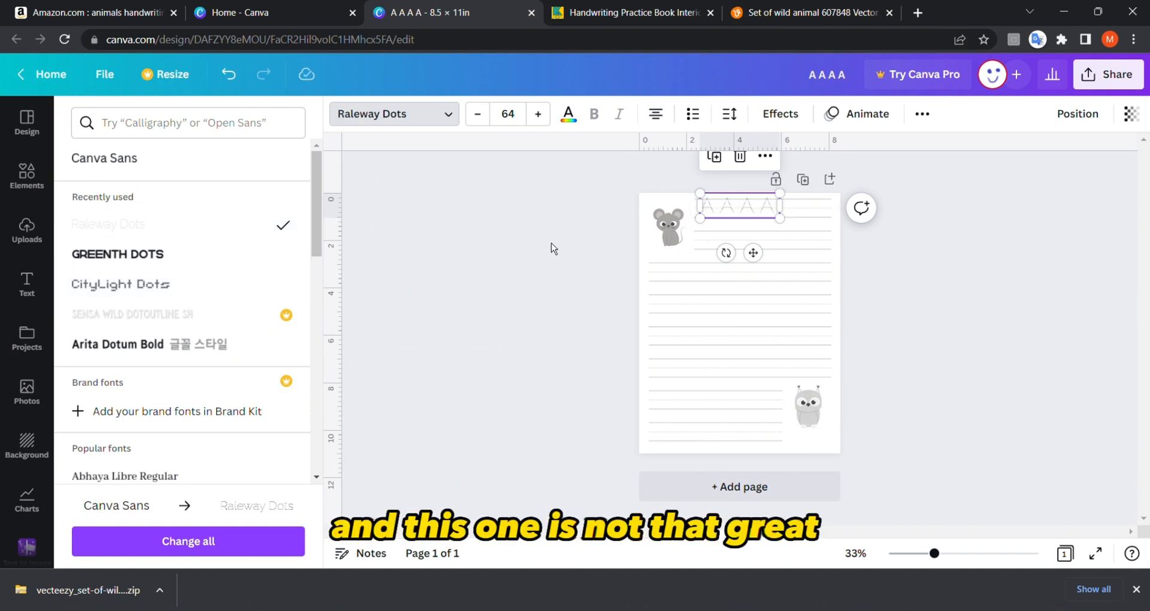
Step: Enlarge the dotted letters to size 68.3, widen their text box across the writing line and extend the text to six A's
left_click_drag(711, 223, 708, 236)
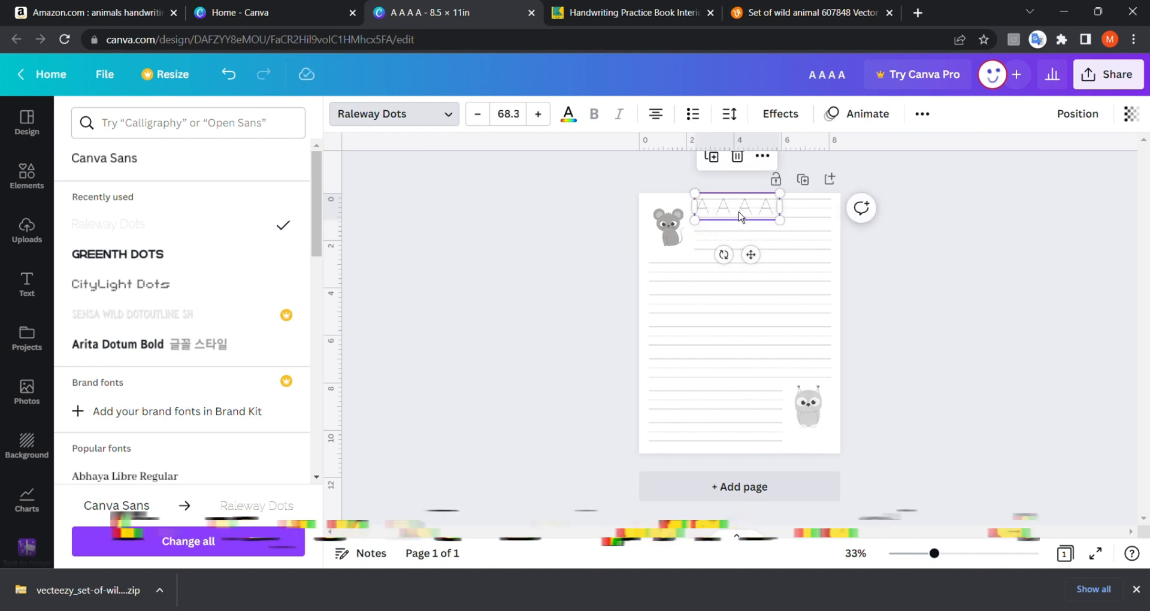
left_click_drag(736, 219, 843, 214)
left_click(804, 210)
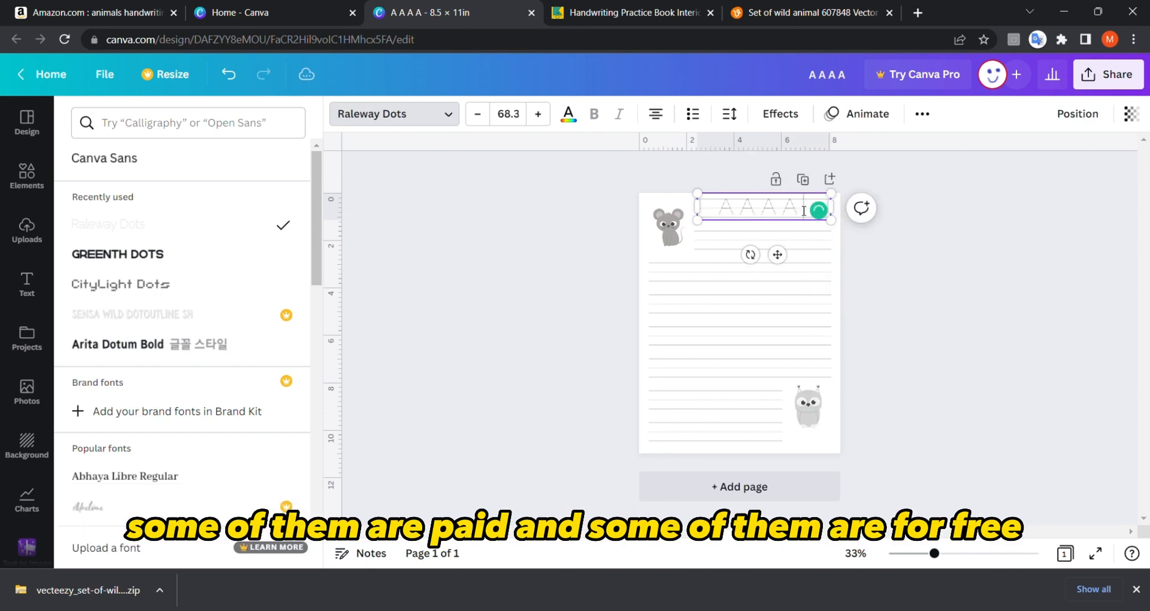
type("A")
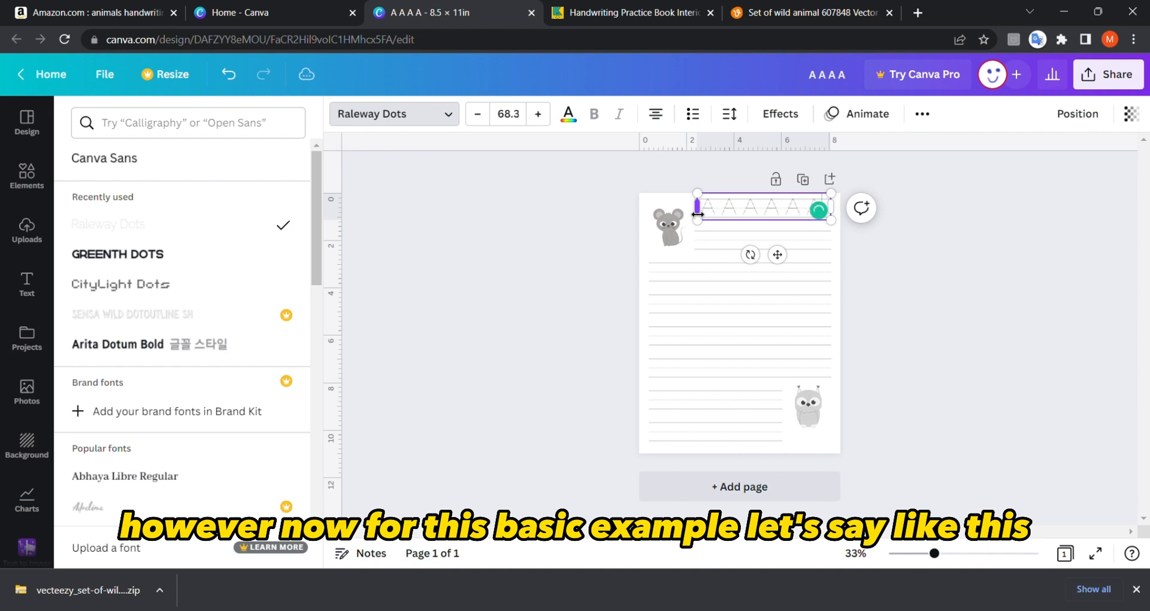
left_click(478, 226)
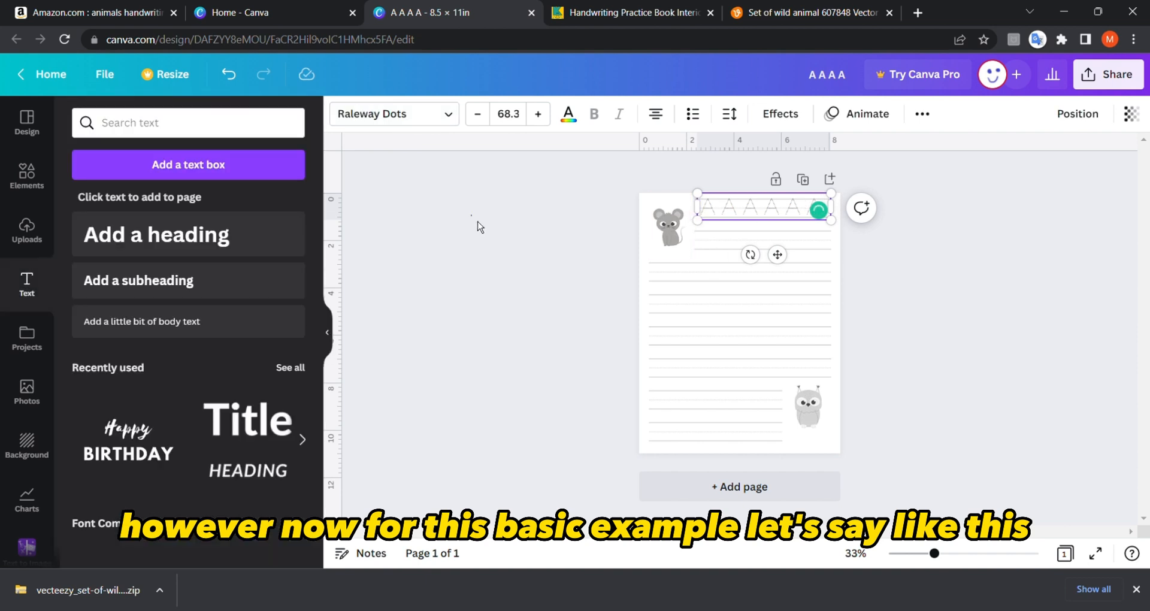
left_click(479, 227)
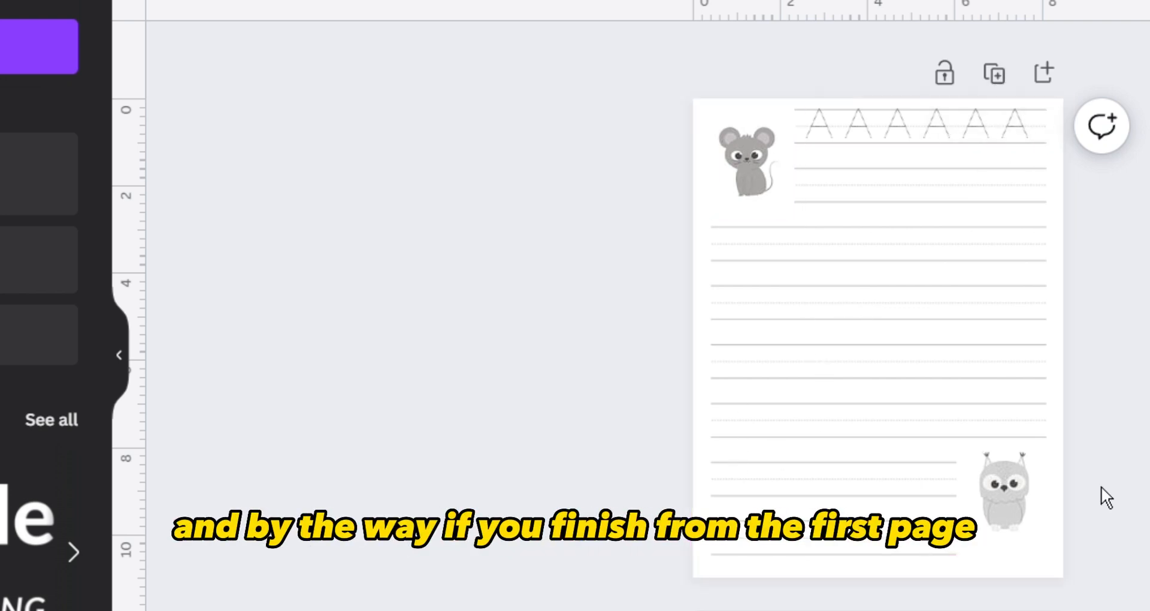
Step: Duplicate the page and insert the uploaded animal set image, enlarged over the middle of the copy
left_click(1011, 81)
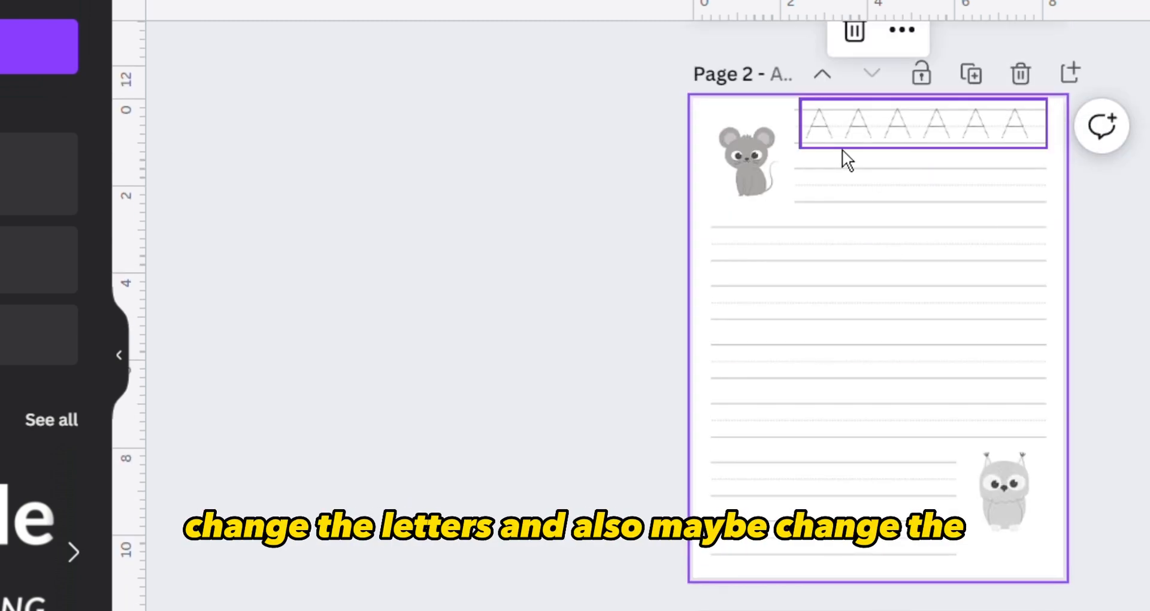
left_click(753, 181)
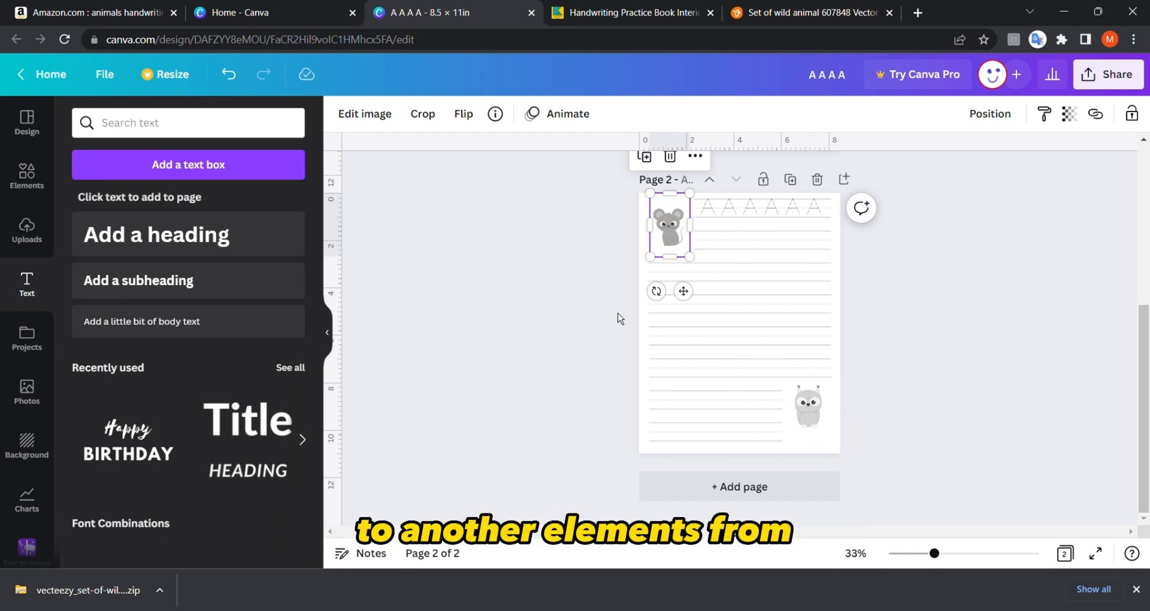
left_click(27, 176)
left_click(25, 229)
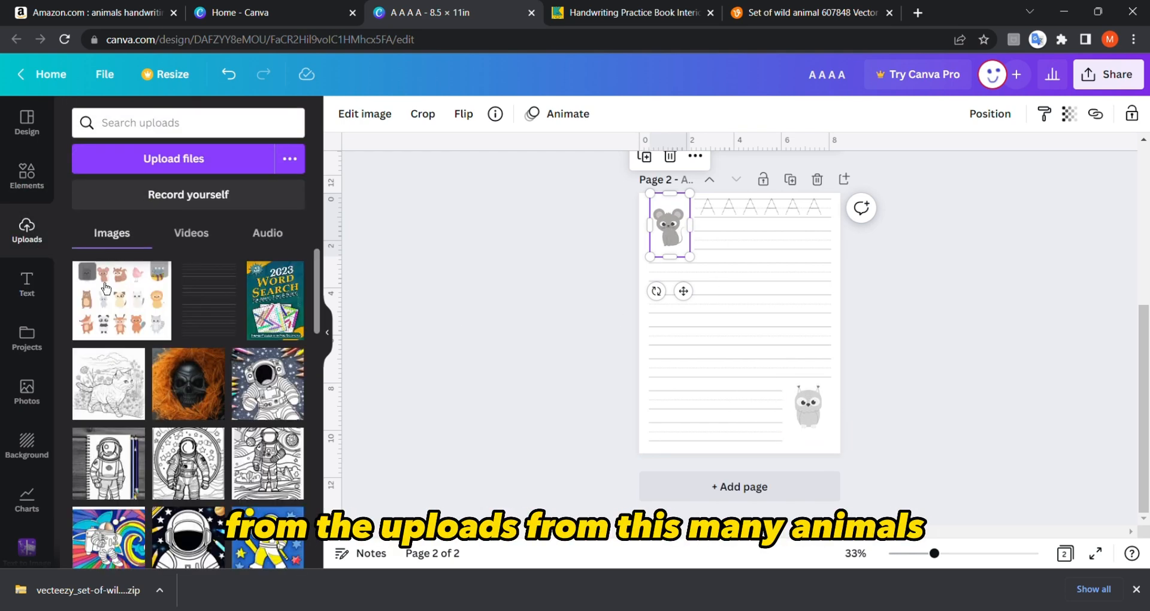
left_click(122, 301)
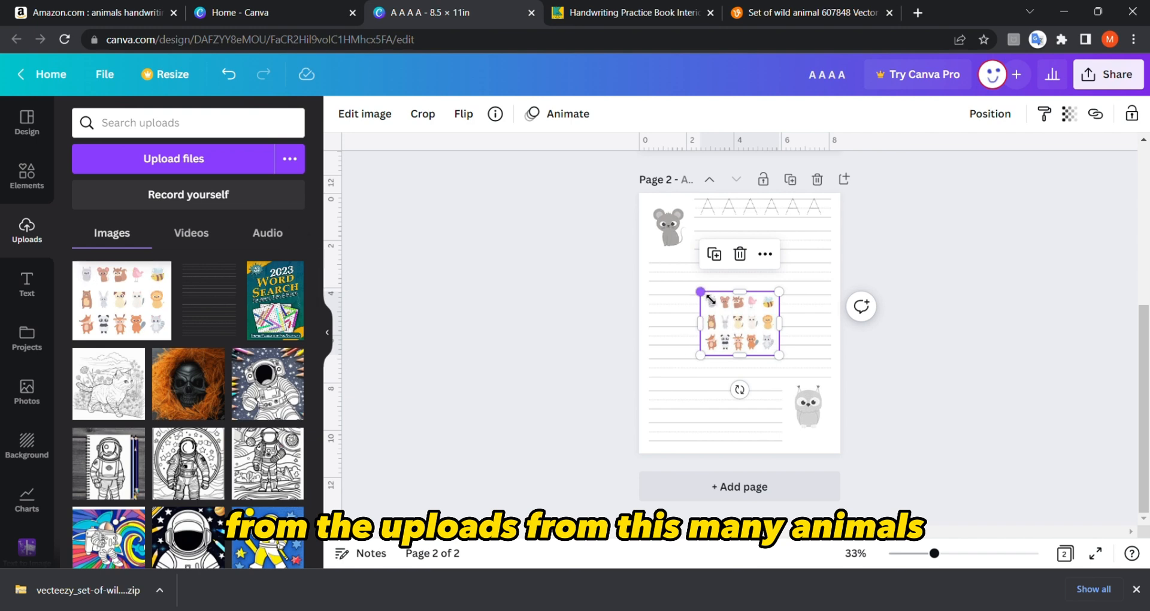
left_click_drag(710, 298, 638, 241)
left_click_drag(701, 269, 725, 274)
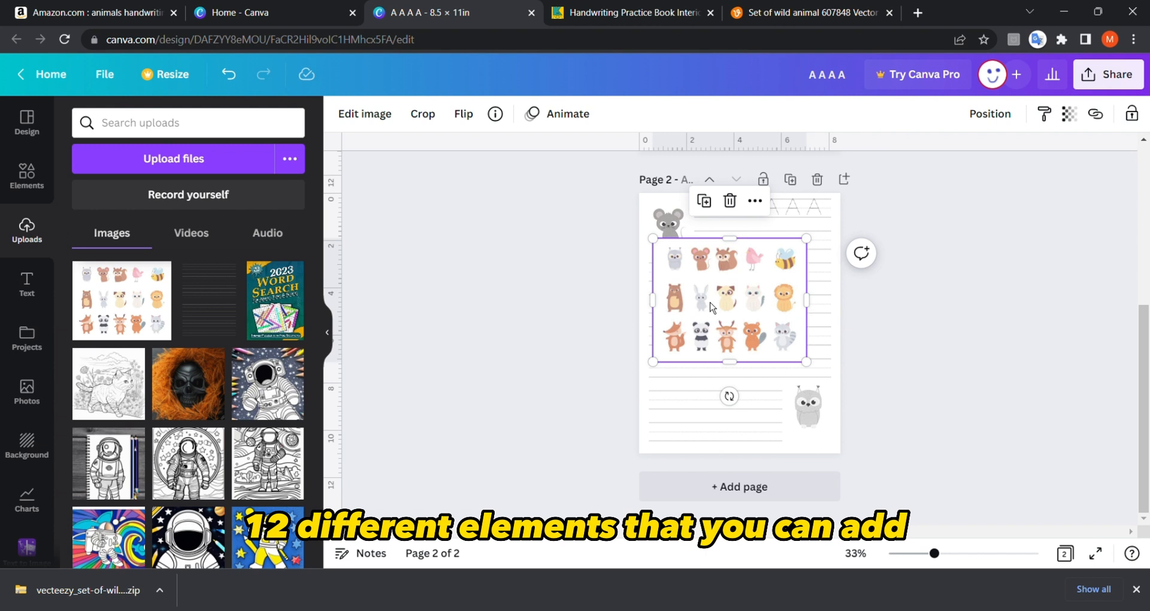
Step: Look over both practice pages, switch to Vecteezy and browse its free animal vector results
scroll(586, 231, "up", 3)
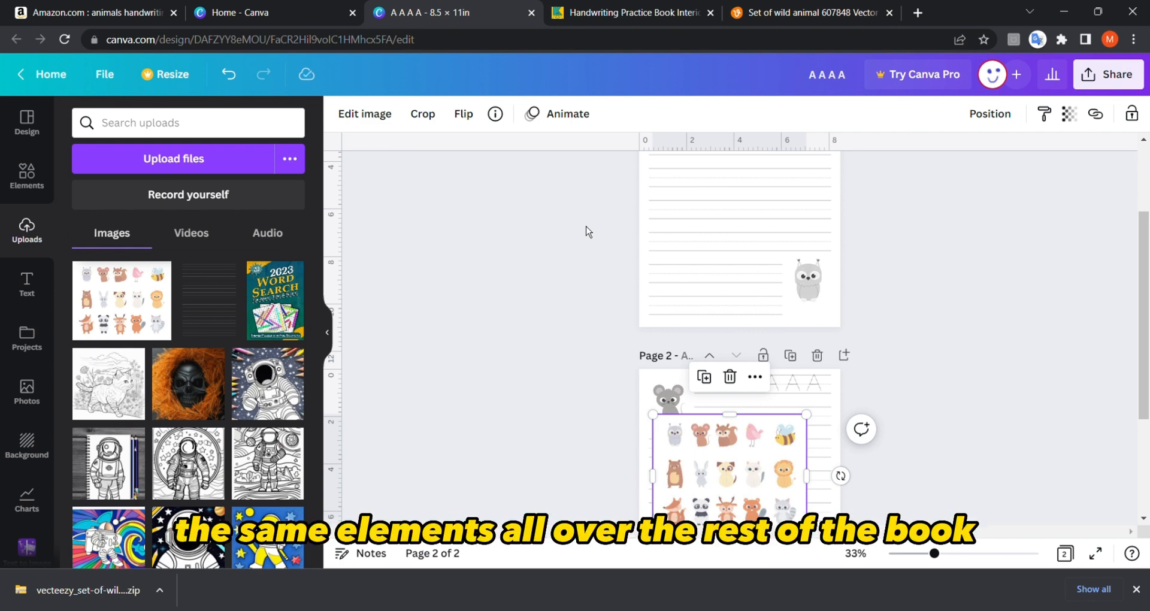
scroll(589, 232, "down", 3)
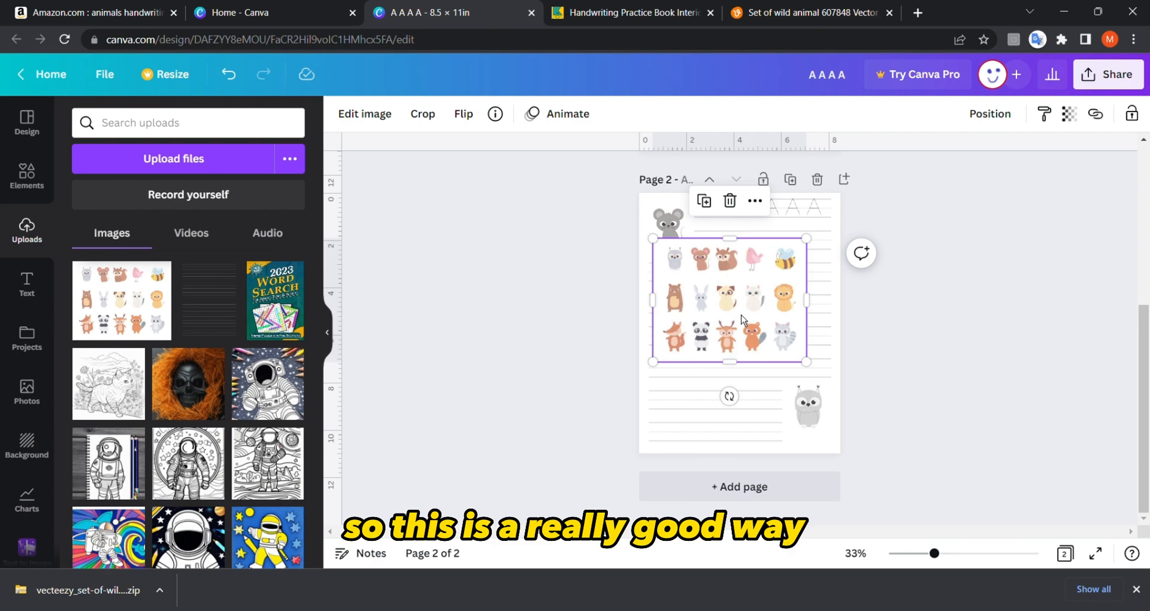
scroll(558, 303, "up", 3)
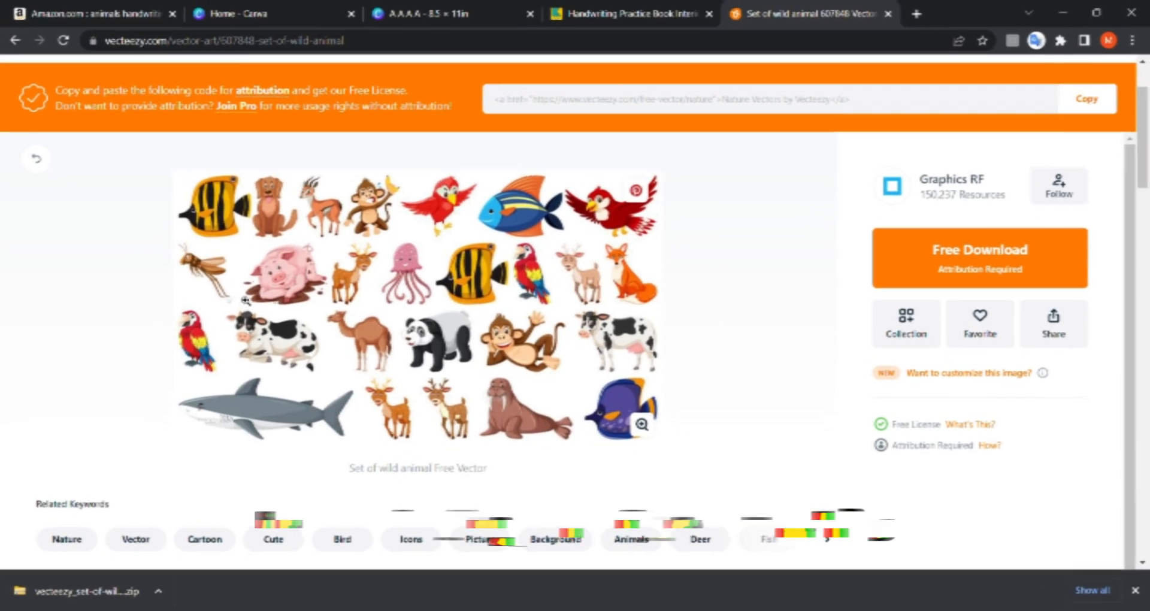
left_click(87, 321)
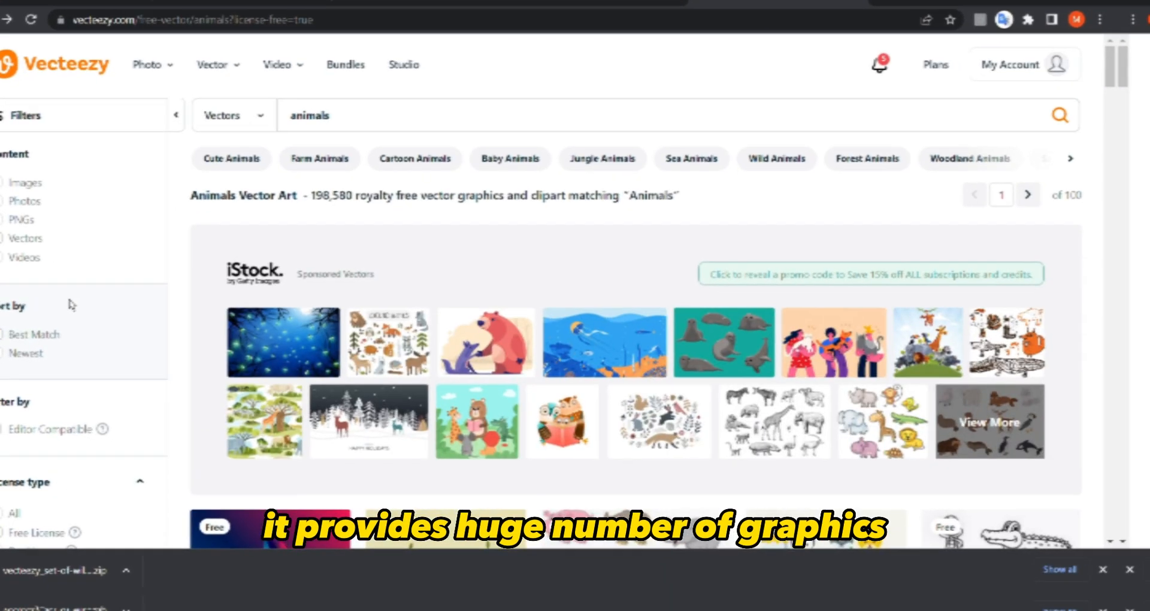
scroll(78, 317, "down", 2)
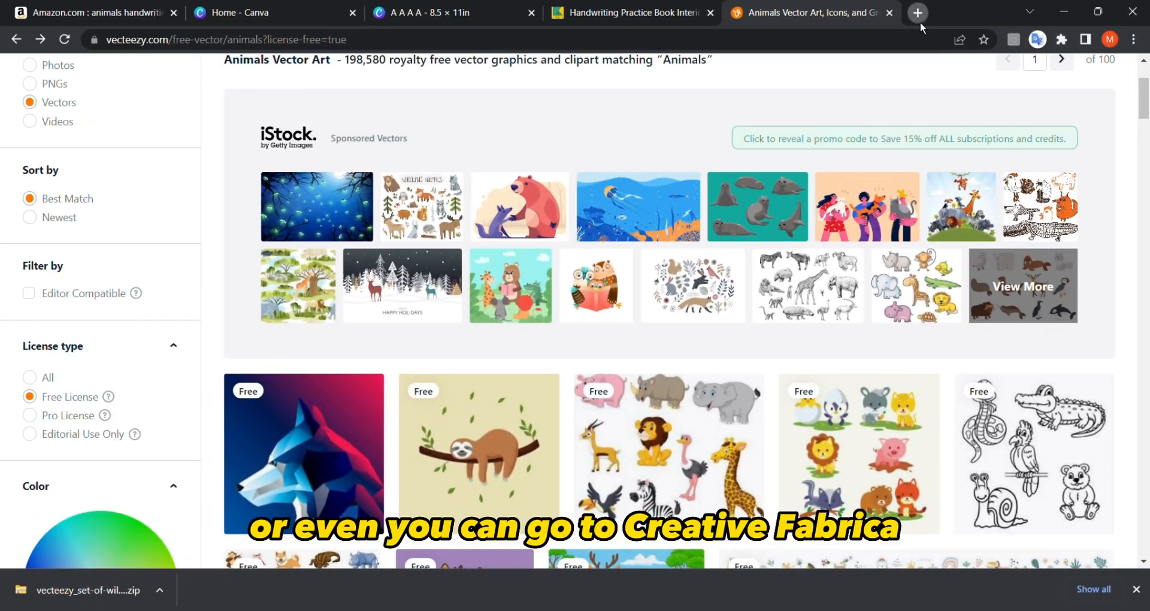
Step: Open Creative Fabrica in a new browser tab and search it for "animals vector"
left_click(896, 19)
type("crea")
key("Return")
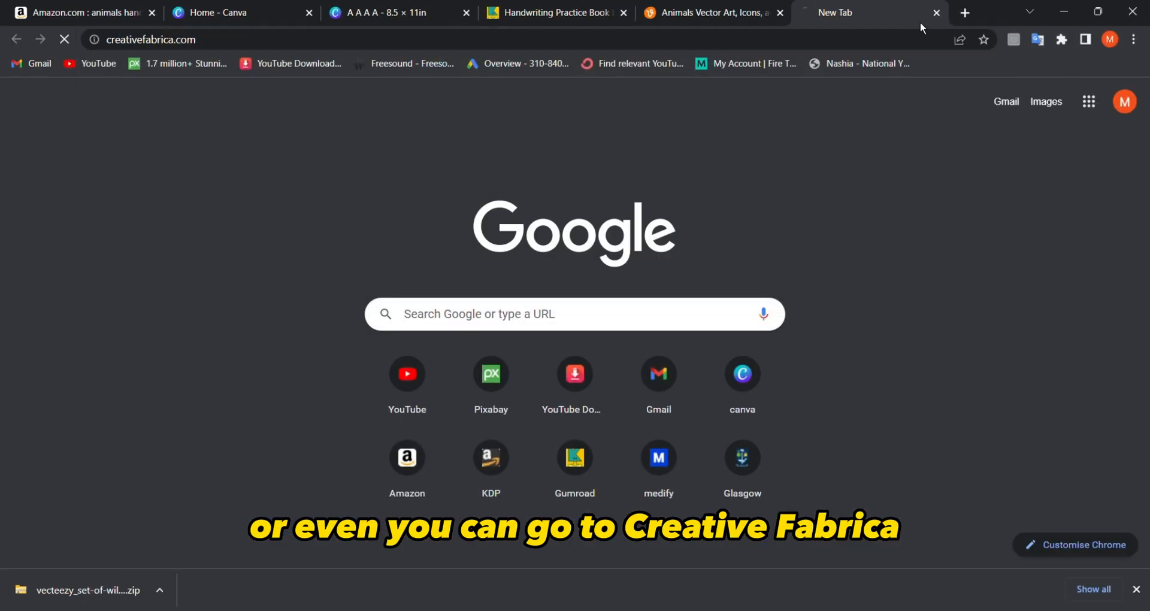
left_click(312, 179)
type("a")
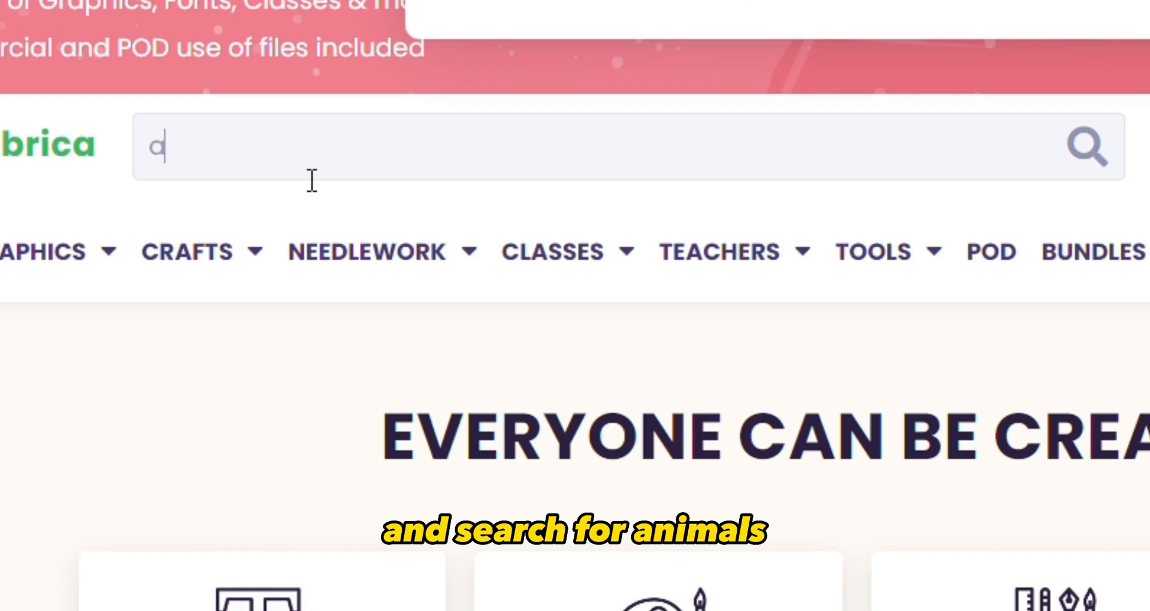
type("nimals vector")
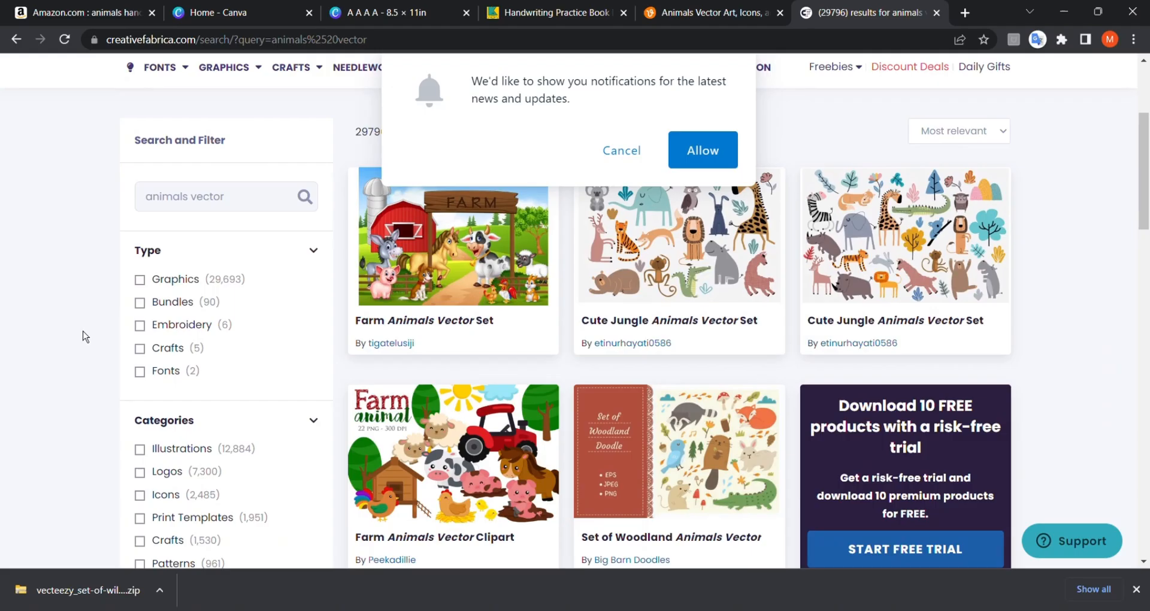
Step: Decline the site notifications, browse the animal vector results and examine the Farm Animals Vector Clipart product page
left_click(649, 156)
scroll(630, 223, "down", 7)
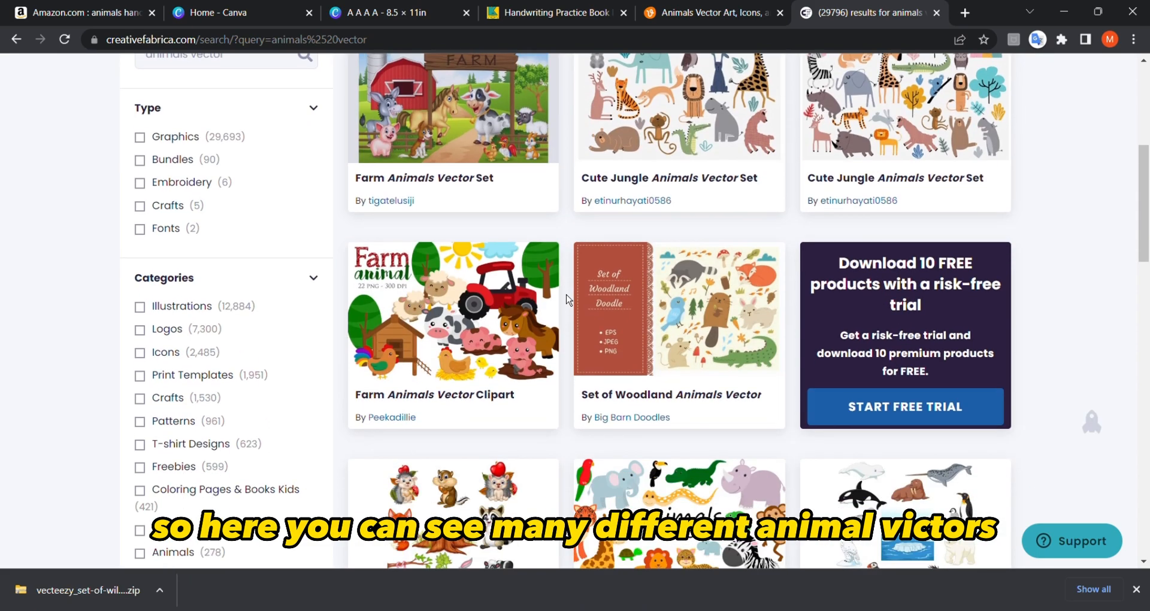
scroll(569, 299, "down", 2)
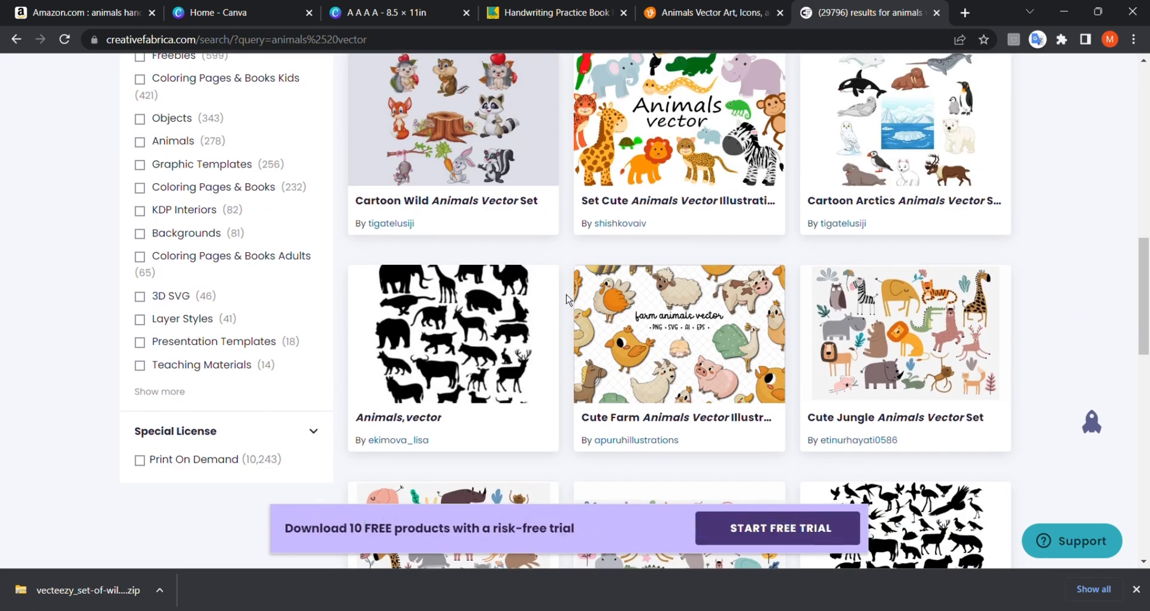
scroll(568, 300, "up", 3)
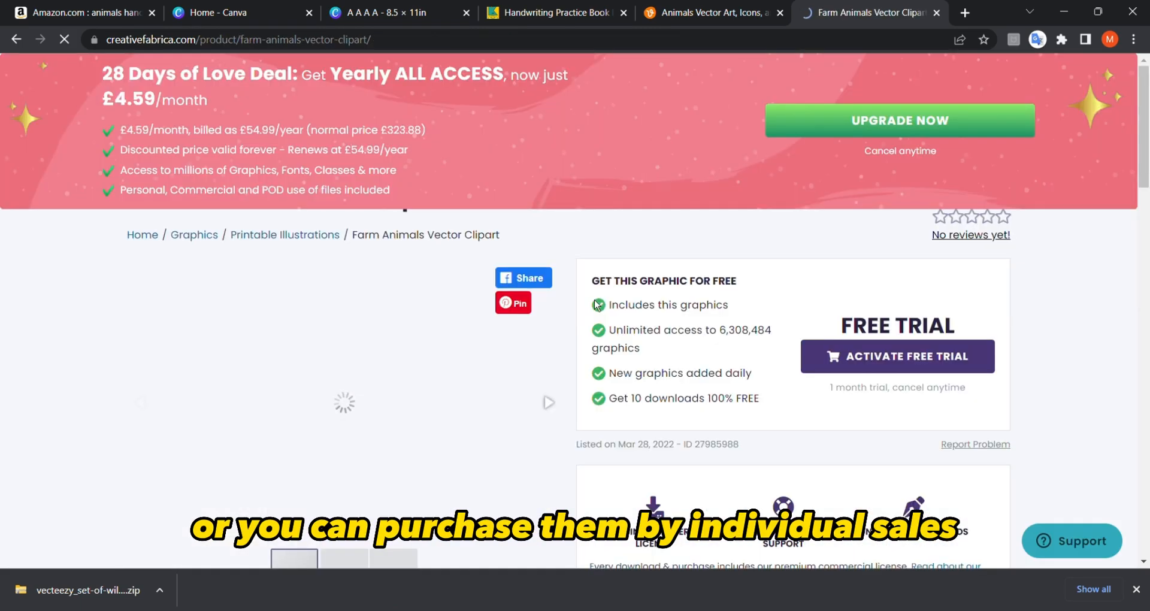
scroll(559, 366, "down", 8)
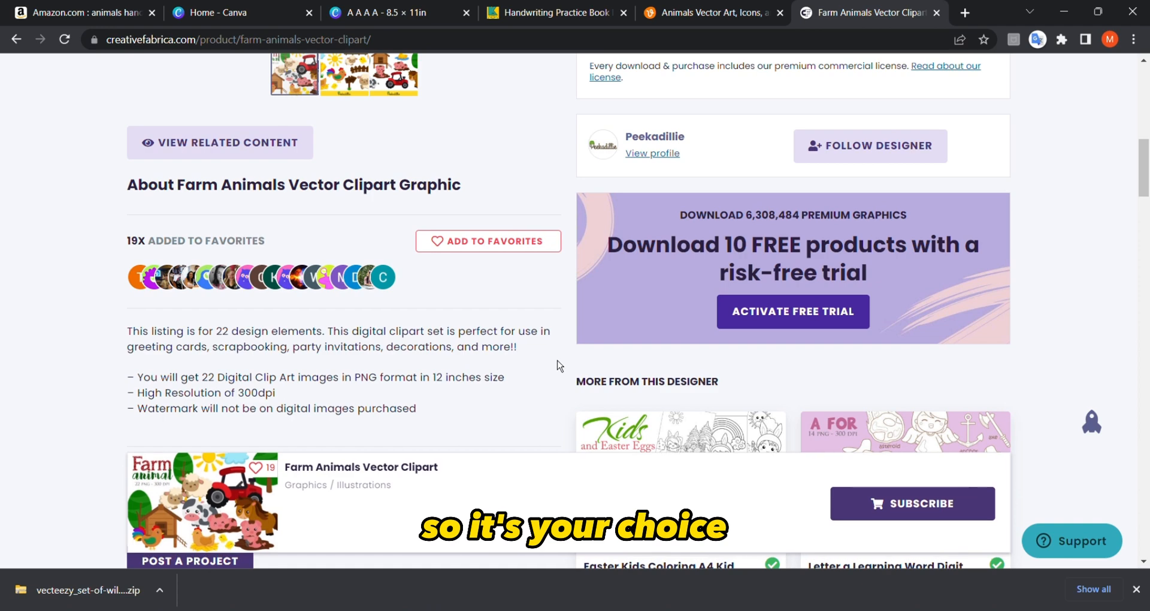
Step: Switch back to the Canva design, deselect the animal set and look over page 2 and the uploaded images
left_click(690, 12)
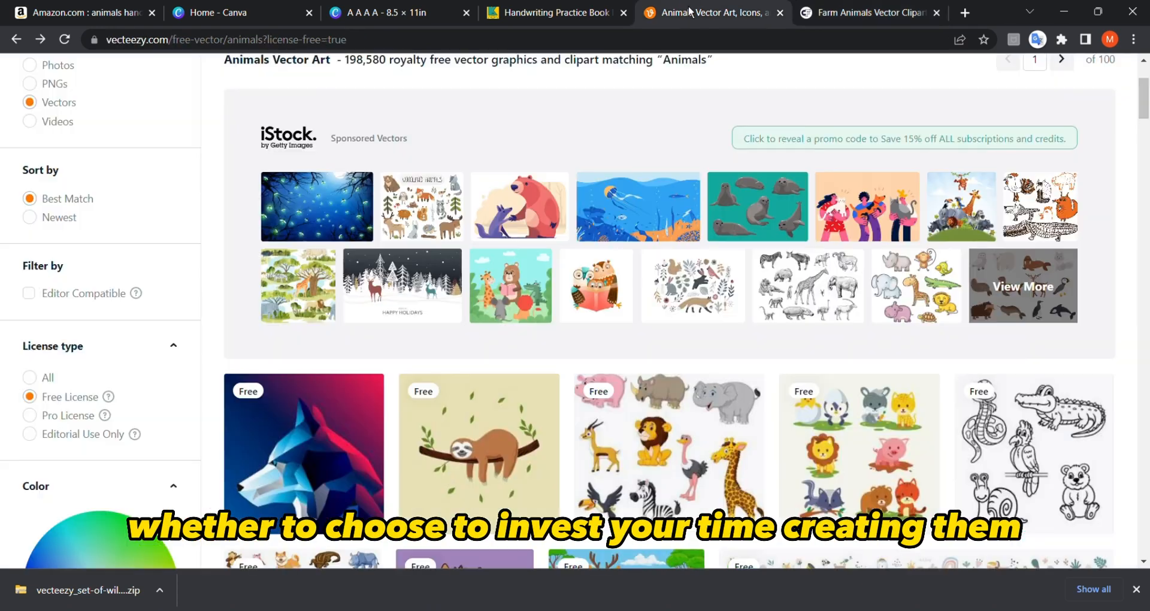
left_click(602, 11)
left_click(408, 12)
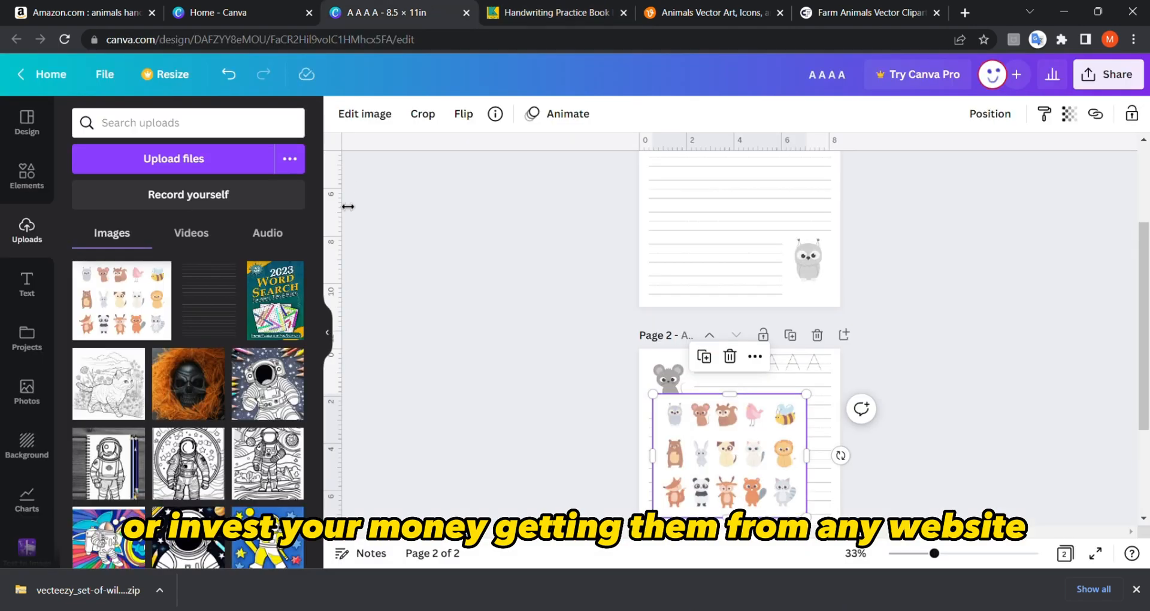
left_click(462, 331)
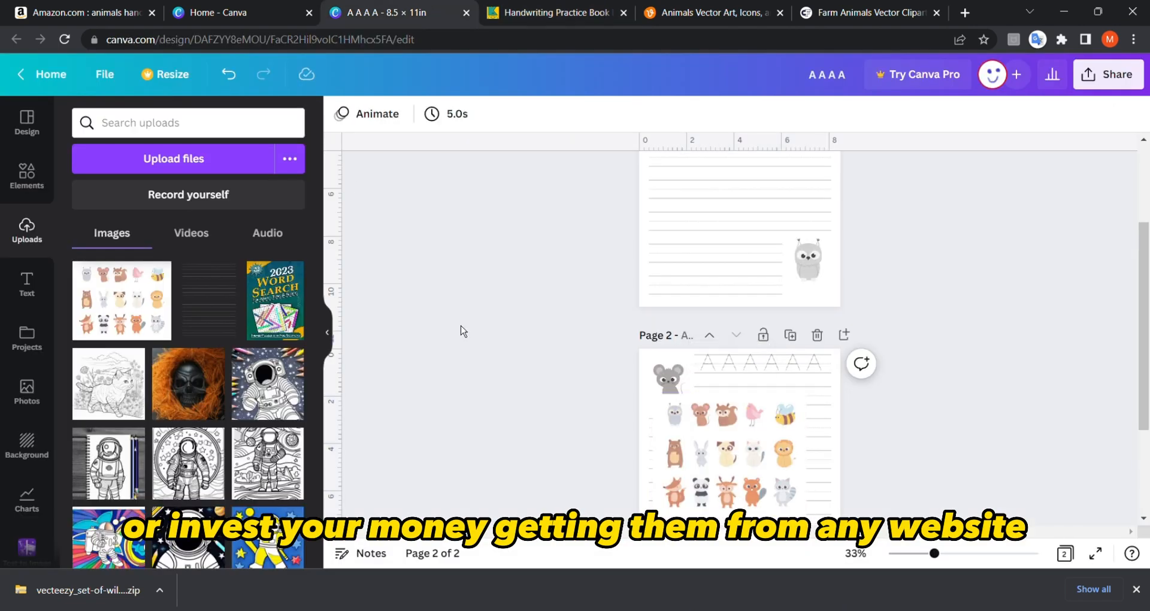
scroll(463, 331, "down", 3)
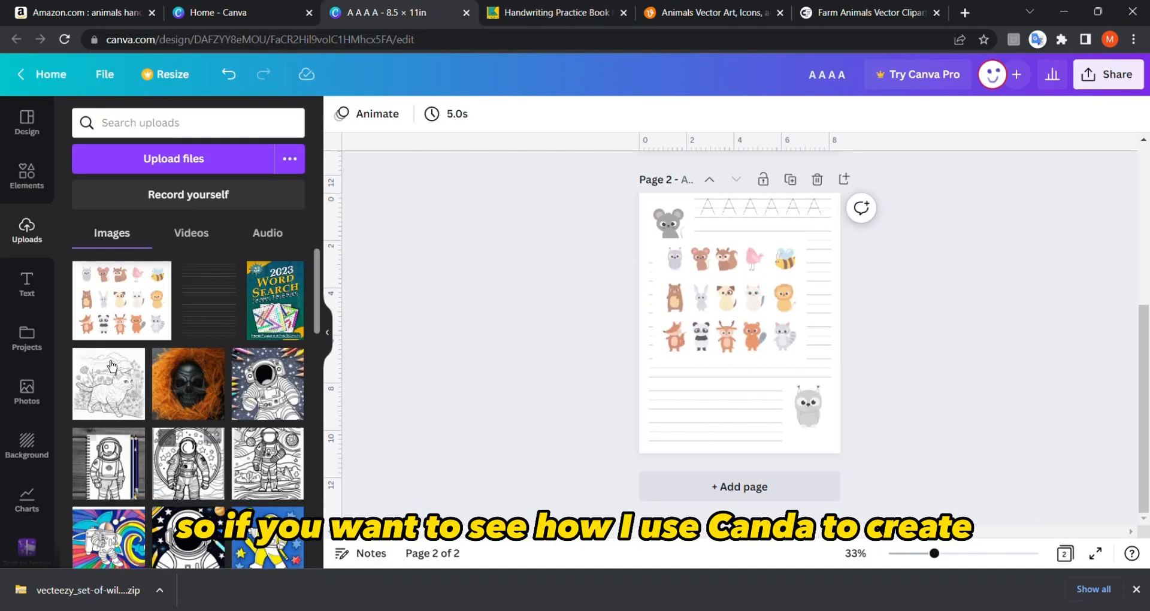
scroll(110, 477, "down", 3)
scroll(110, 477, "up", 2)
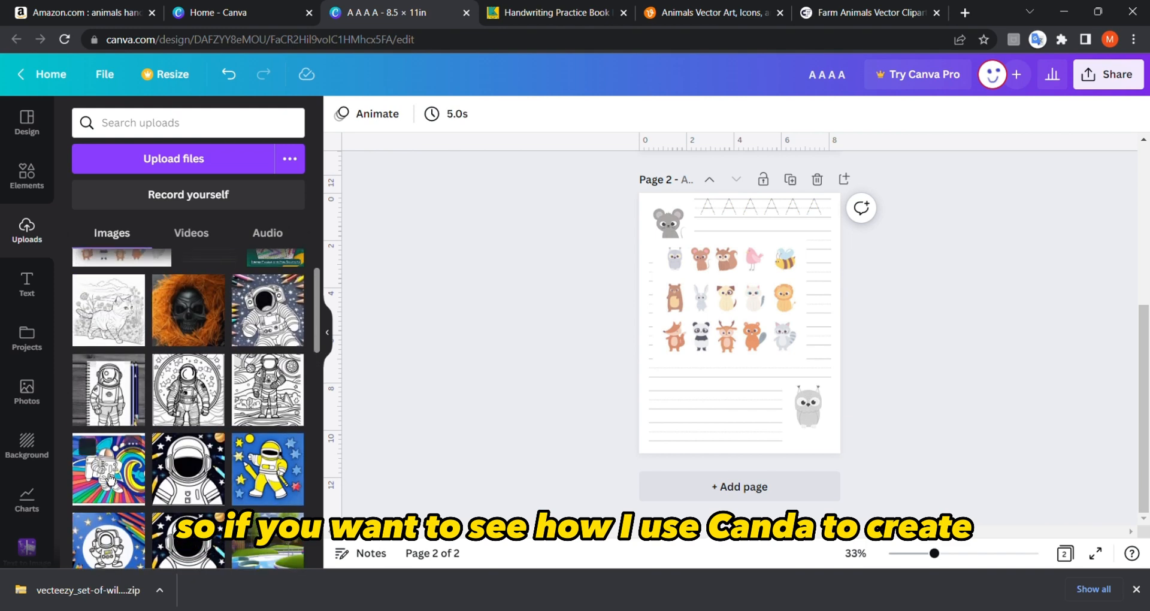